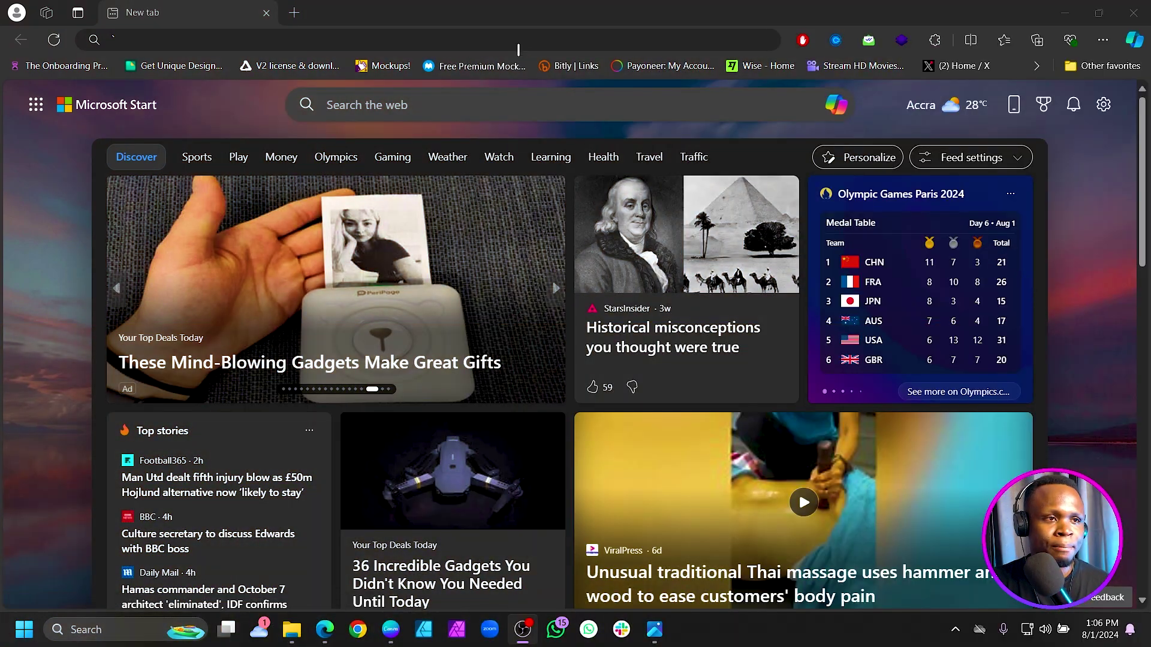
Step: Open the website feastables.com
{"action": "type", "text": "feastables.com"}
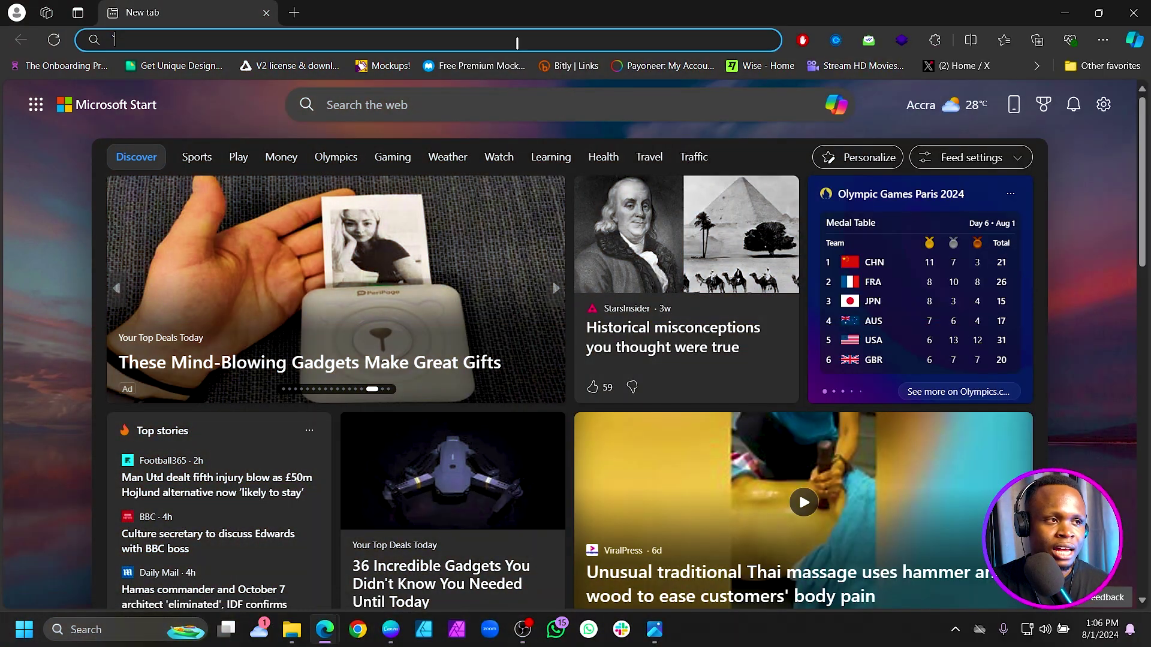
{"action": "key", "text": "Return"}
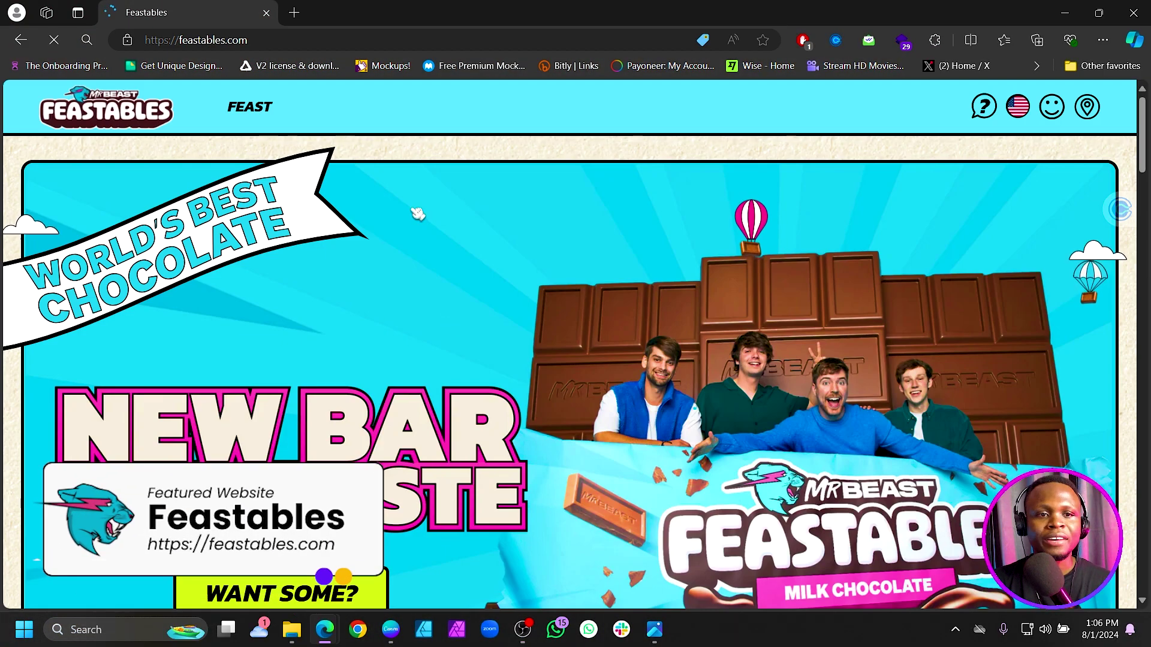
{"action": "right_click", "coordinate": [100, 116]}
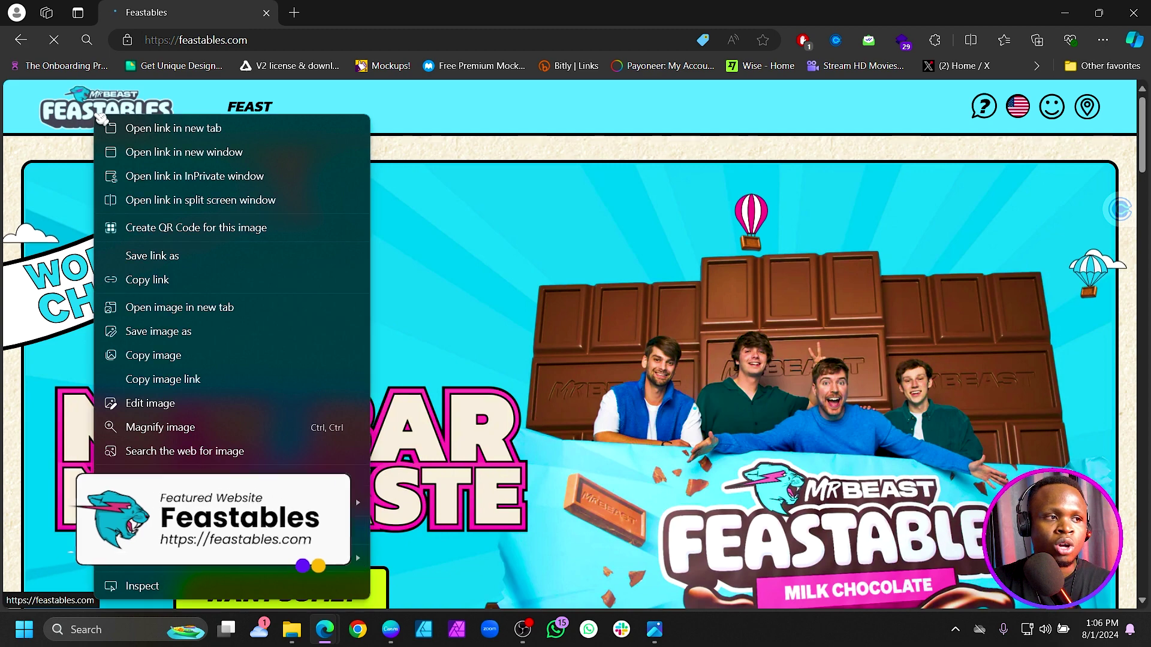
{"action": "left_click", "coordinate": [159, 332]}
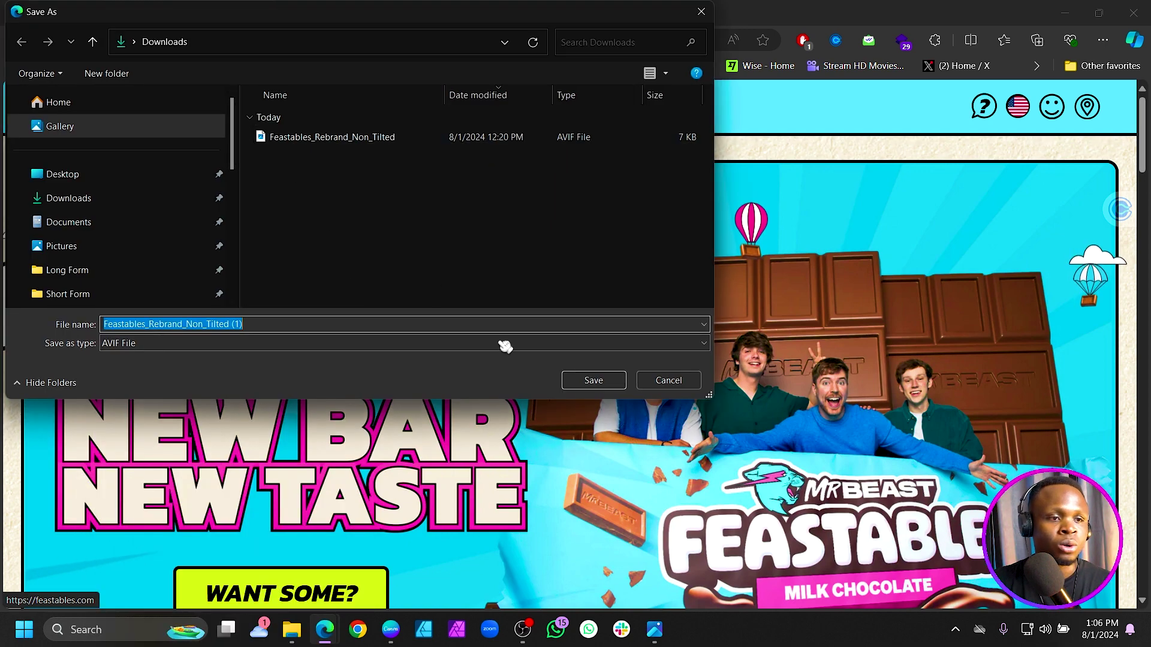
{"action": "left_click", "coordinate": [660, 382]}
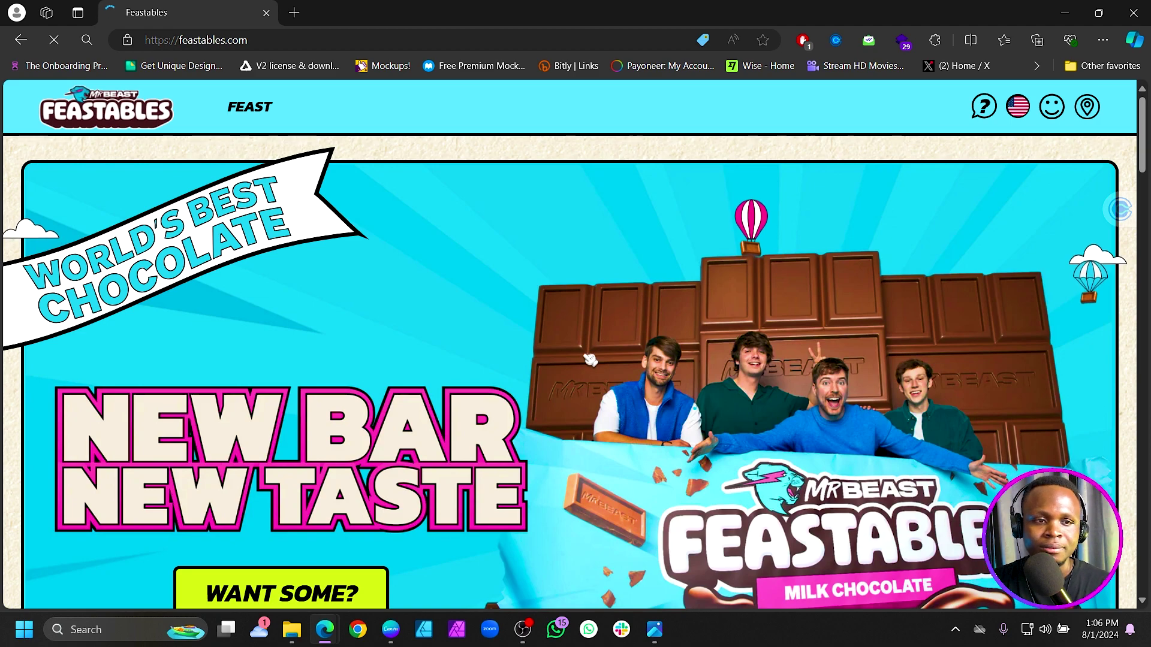
Step: Open the Shop All collection from the links in the Feastables page footer
{"action": "scroll", "coordinate": [549, 242], "scroll_direction": "down", "scroll_amount": 10}
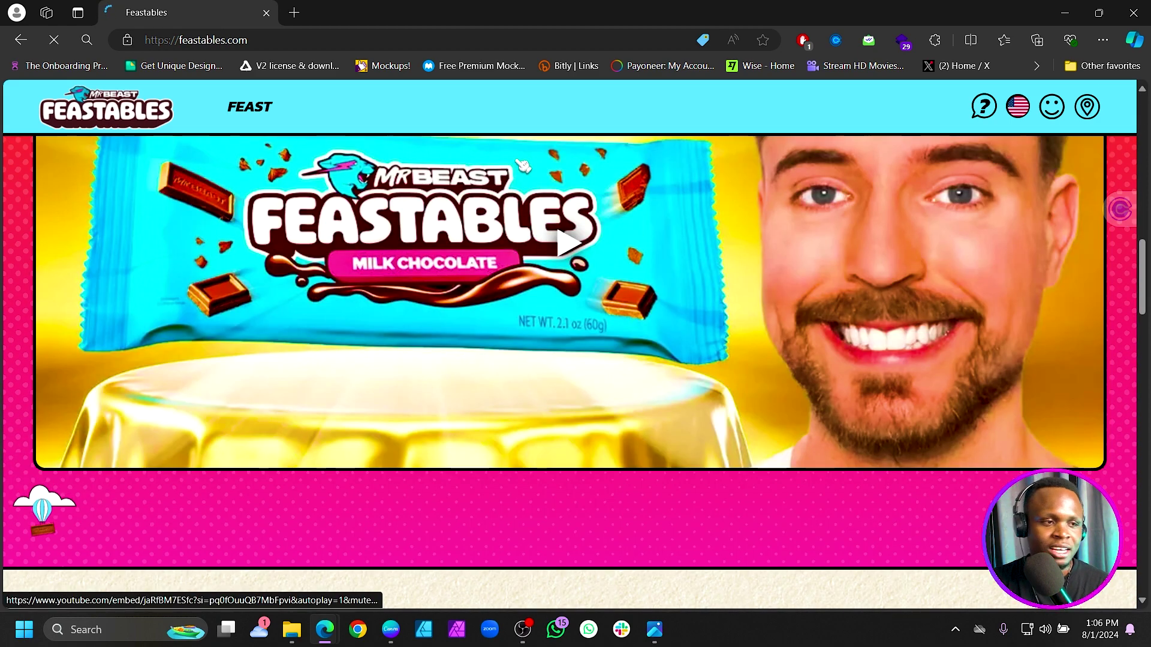
{"action": "scroll", "coordinate": [344, 144], "scroll_direction": "down", "scroll_amount": 15}
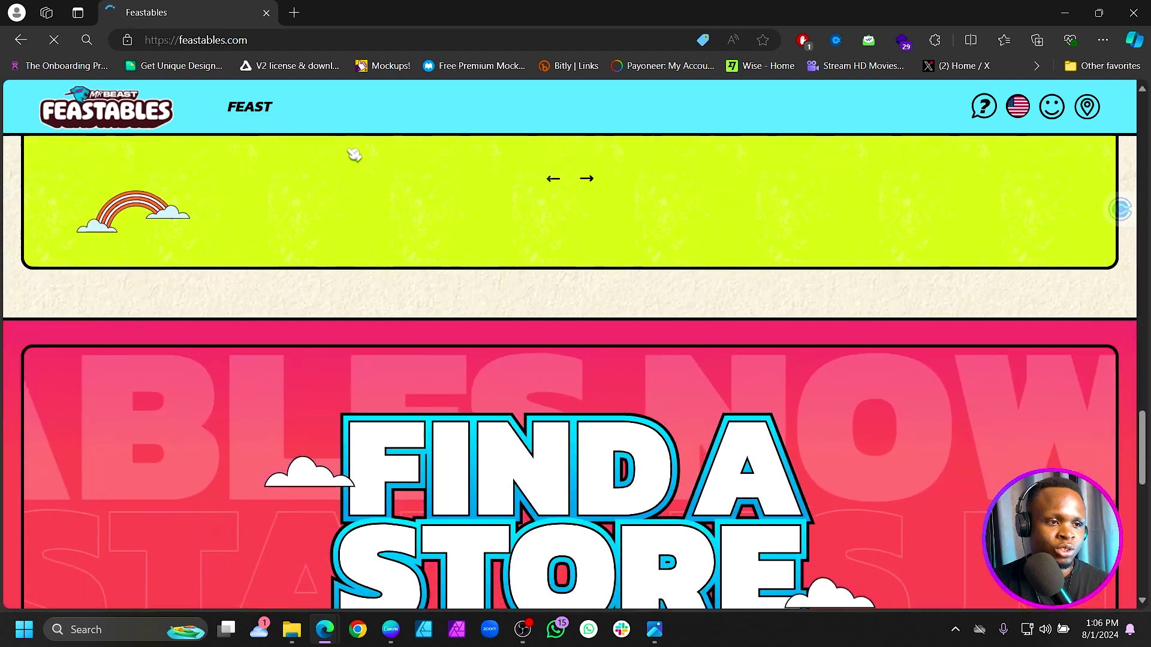
{"action": "scroll", "coordinate": [359, 158], "scroll_direction": "down", "scroll_amount": 3}
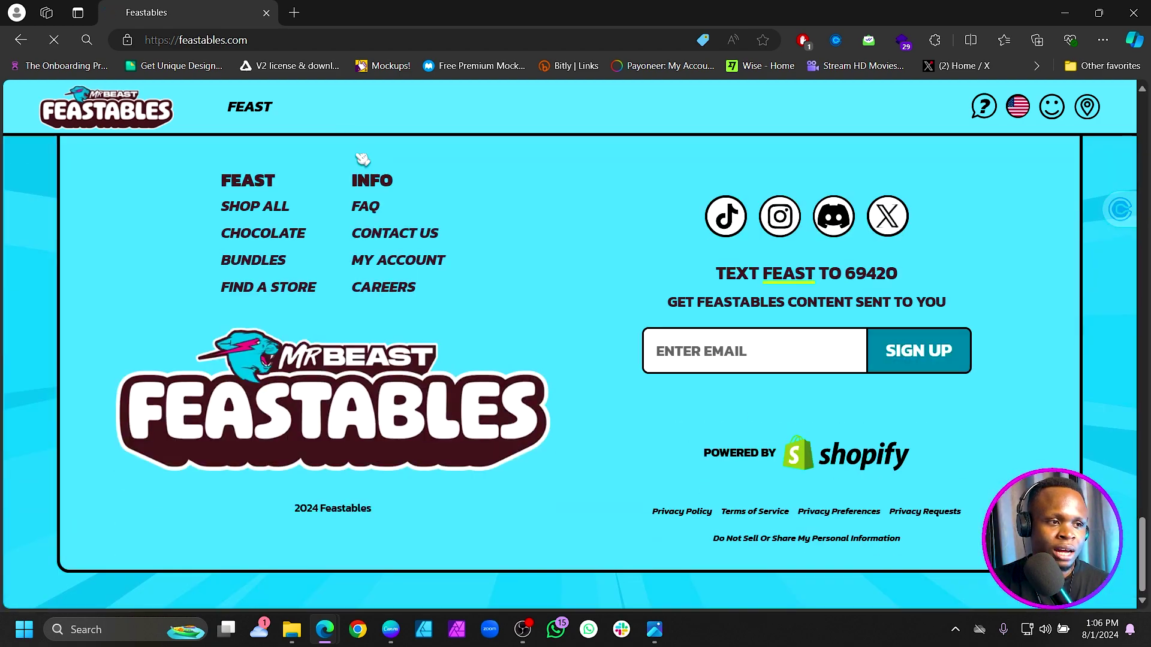
{"action": "left_click", "coordinate": [253, 207]}
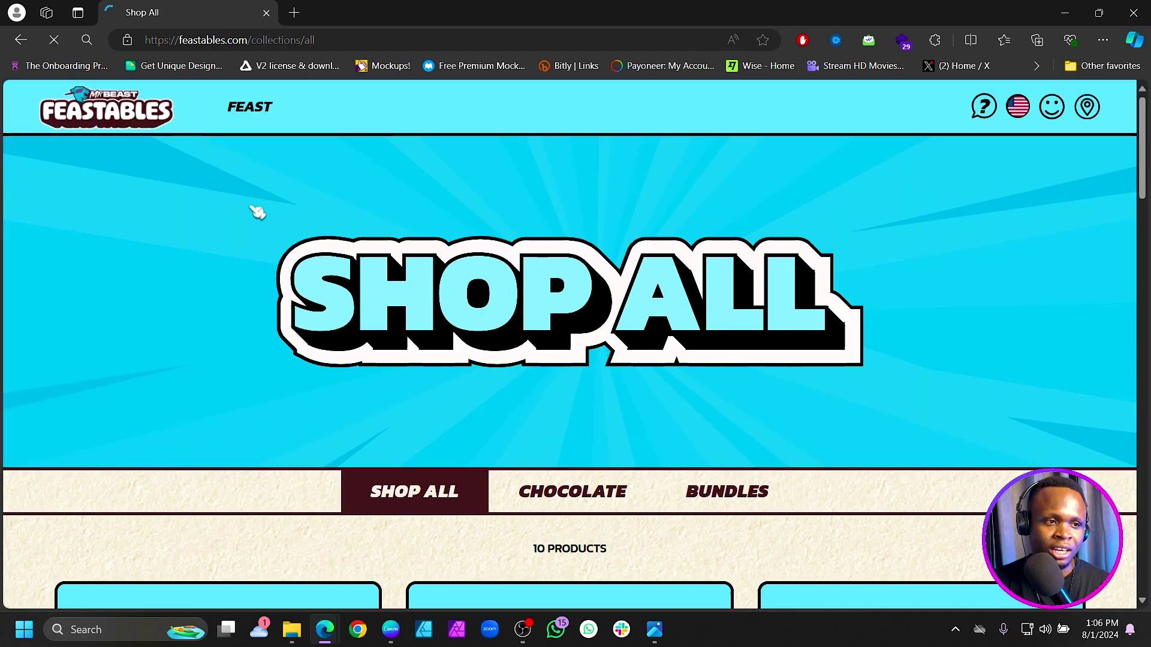
Step: Copy the product image of the Peanut Butter king size 10 pack
{"action": "scroll", "coordinate": [444, 251], "scroll_direction": "down", "scroll_amount": 12}
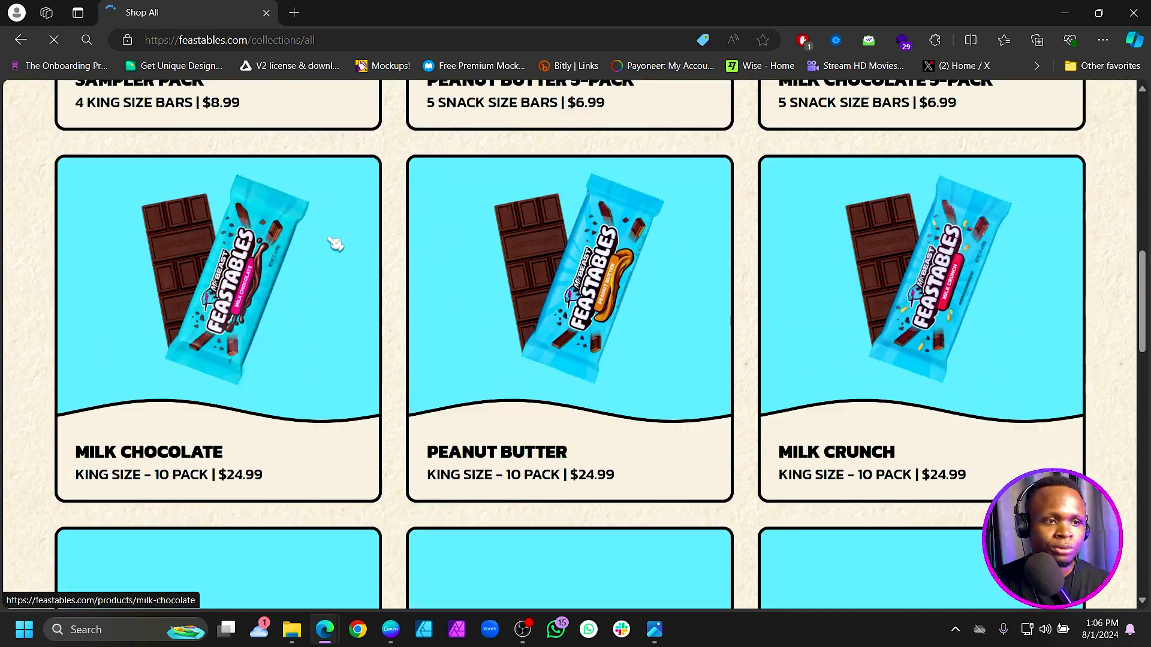
{"action": "right_click", "coordinate": [580, 286]}
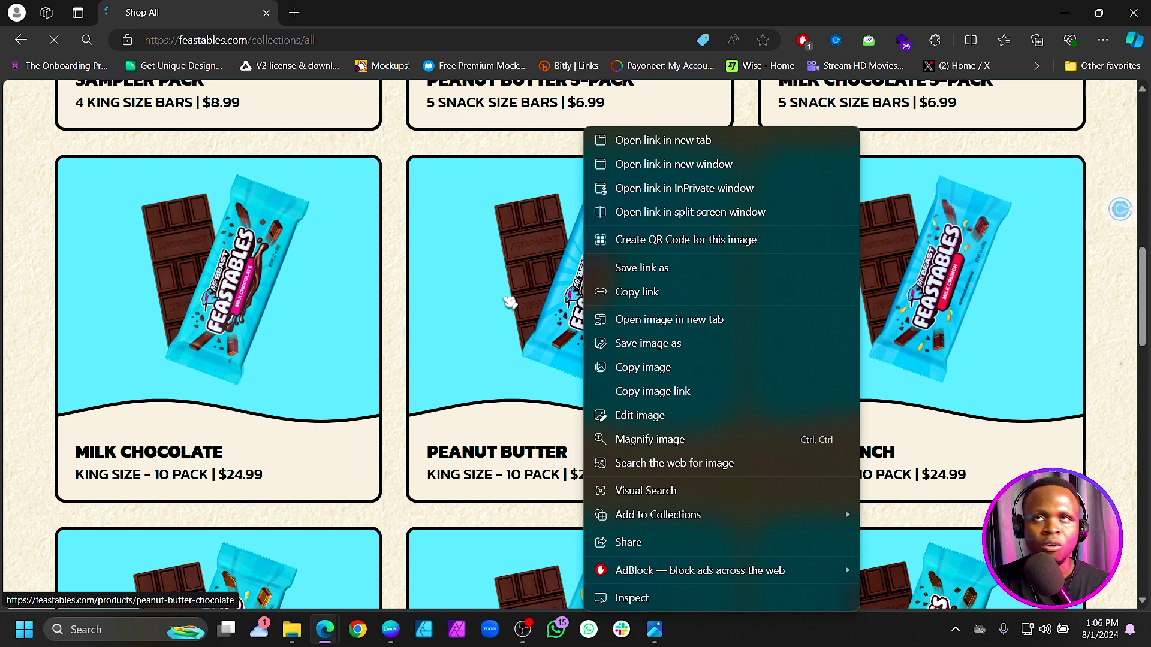
{"action": "left_click", "coordinate": [692, 372]}
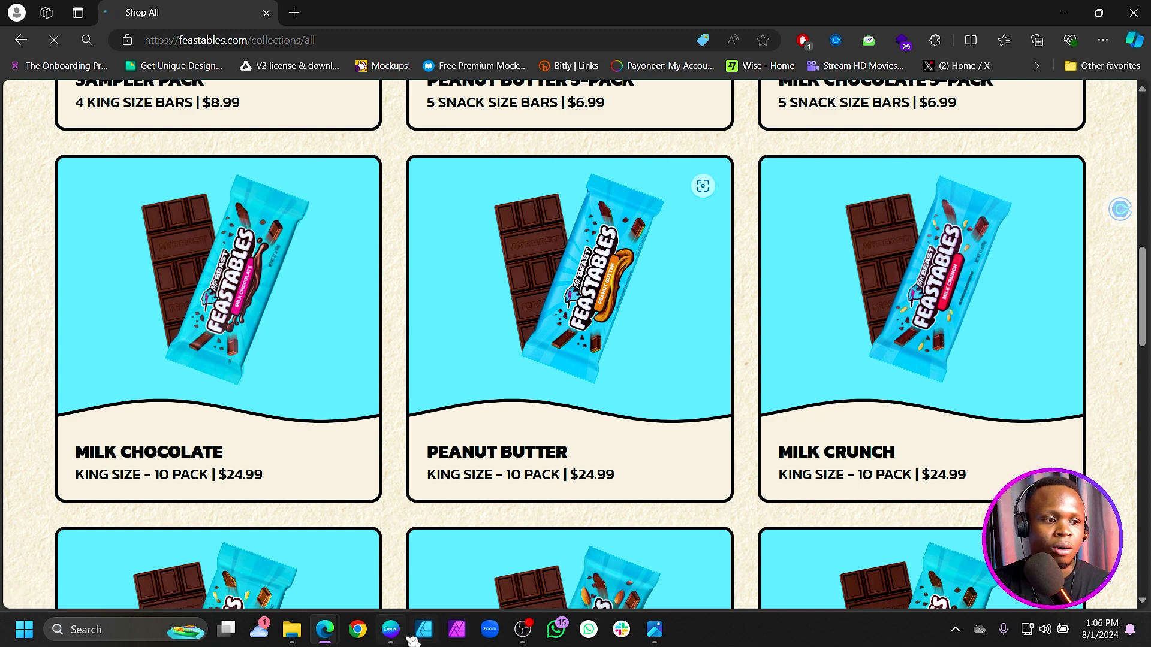
Step: Switch to Canva and paste the copied Peanut Butter chocolate image onto the blank page 2
{"action": "left_click", "coordinate": [390, 630]}
{"action": "left_click", "coordinate": [637, 389]}
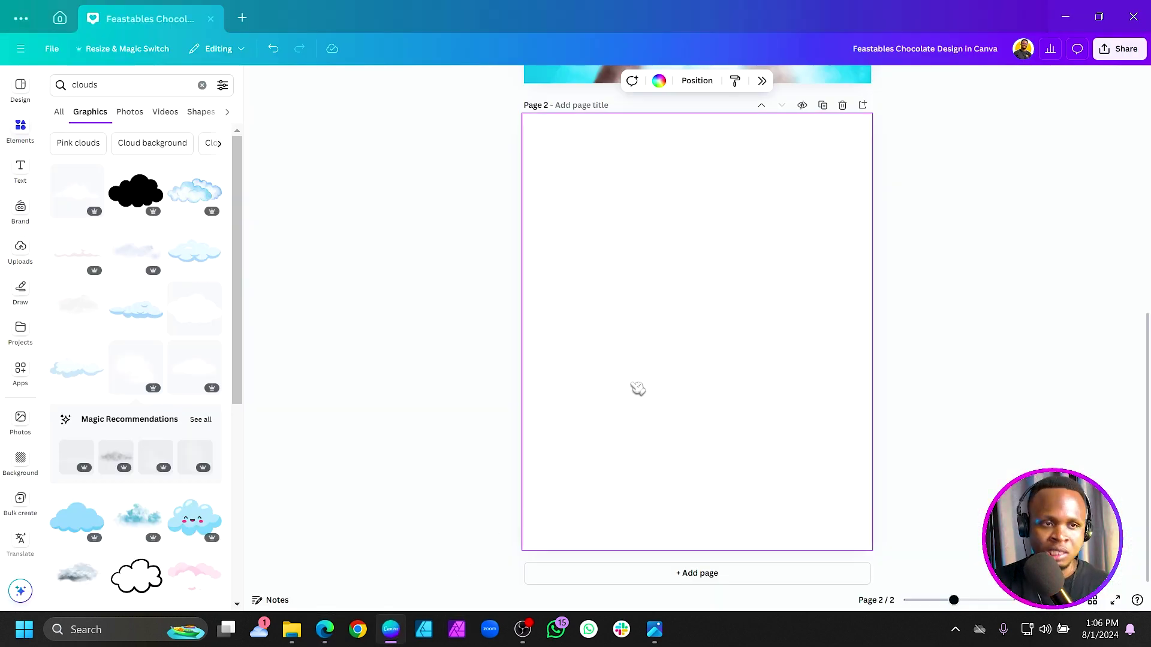
{"action": "key", "text": "ctrl+v"}
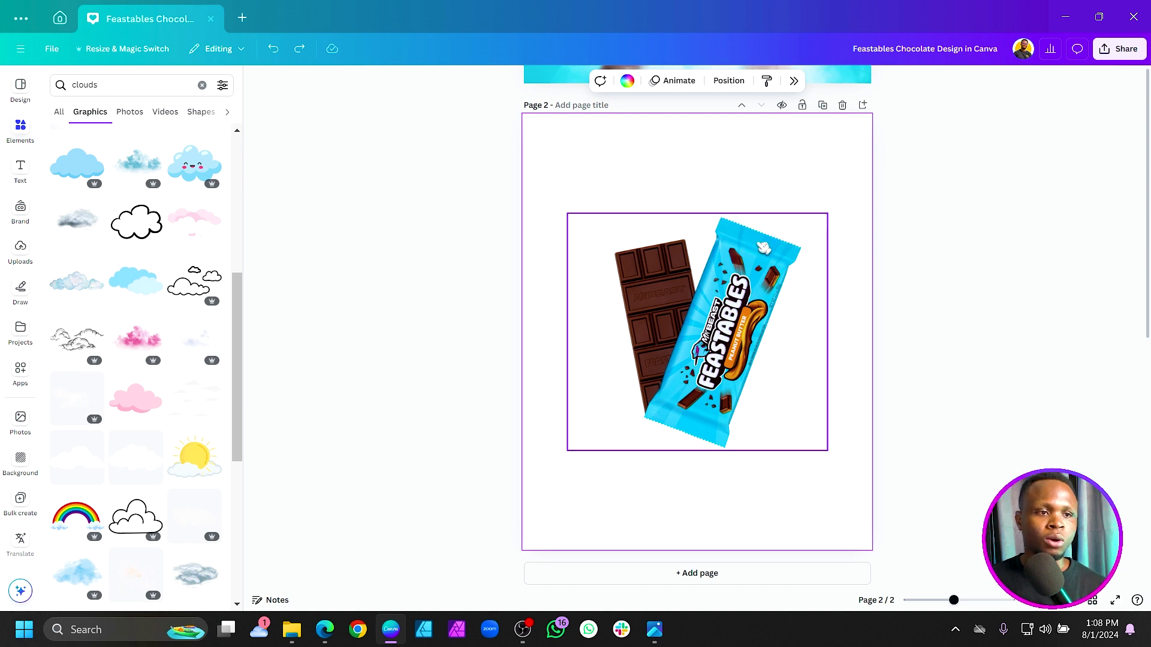
{"action": "left_click_drag", "start_coordinate": [746, 225], "coordinate": [745, 294]}
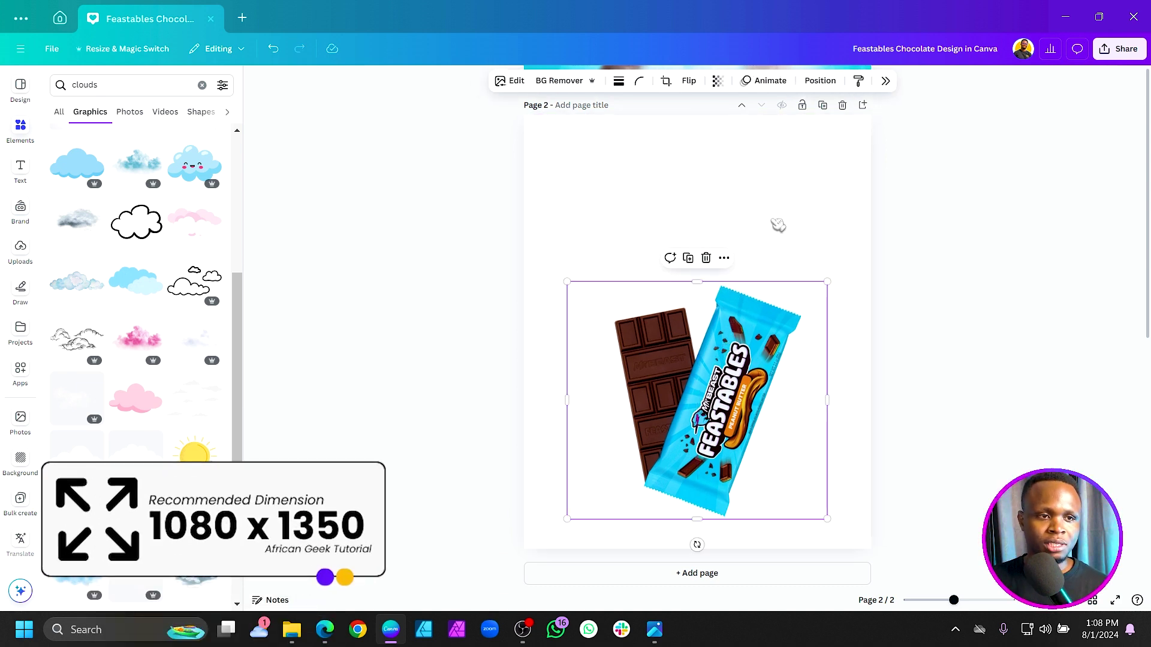
{"action": "left_click", "coordinate": [767, 182]}
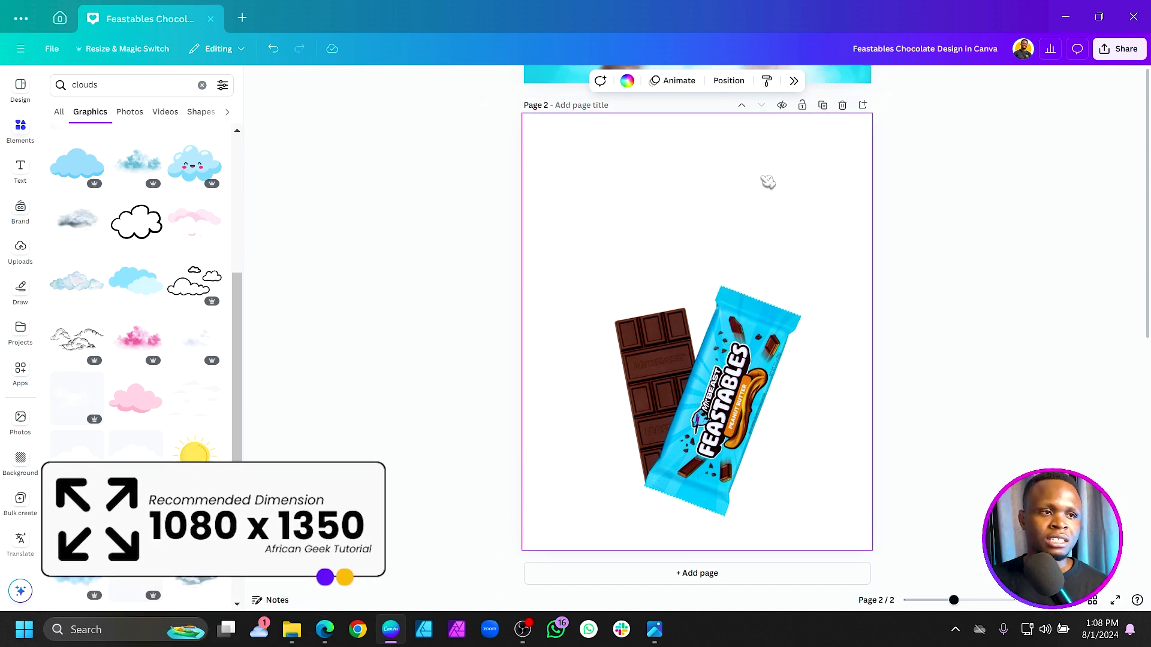
{"action": "key", "text": "ctrl+z"}
Step: Sample the chocolate wrapper's blue as the page 2 background colour and lighten it to #42C1FF
{"action": "left_click", "coordinate": [628, 82]}
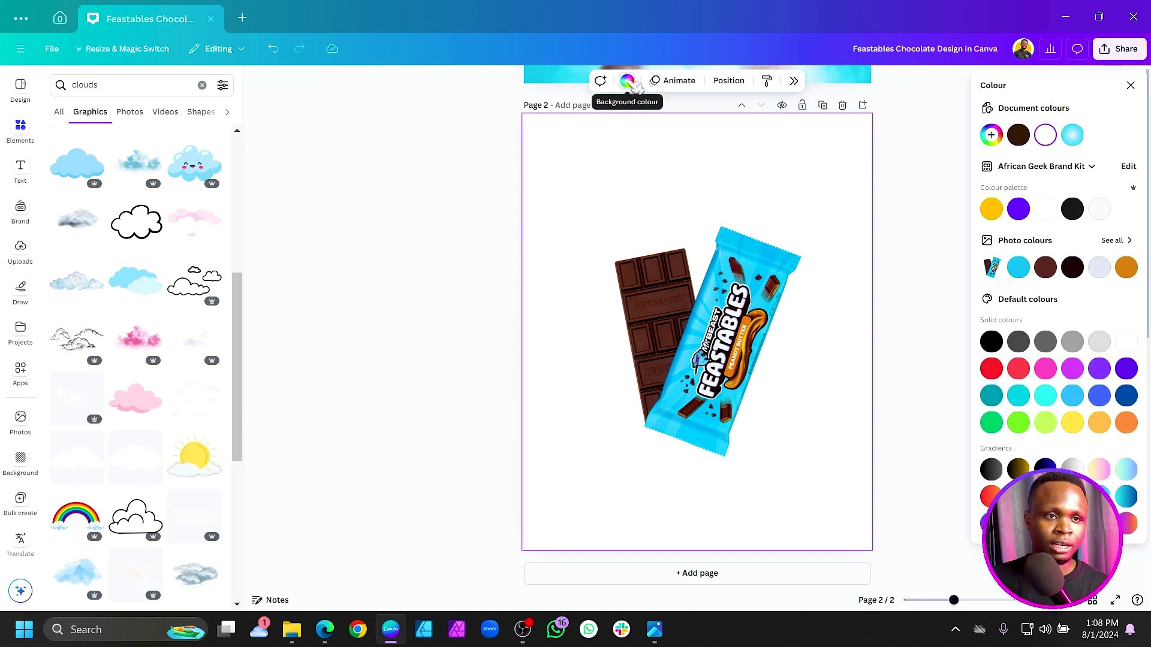
{"action": "left_click", "coordinate": [991, 136]}
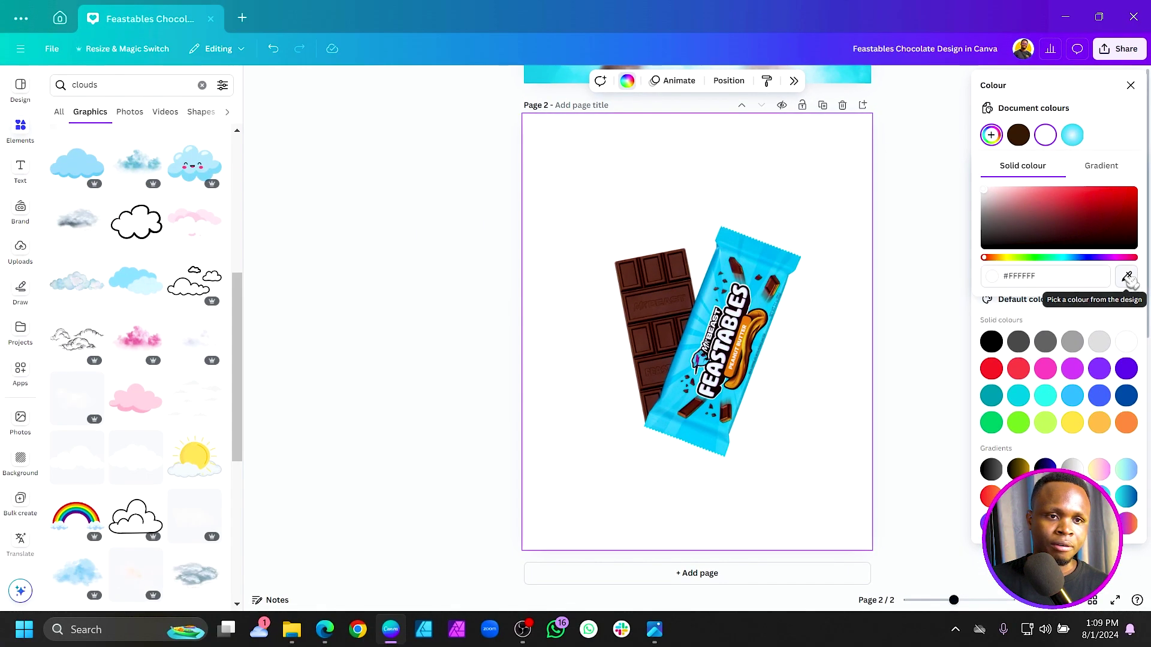
{"action": "left_click", "coordinate": [1103, 324]}
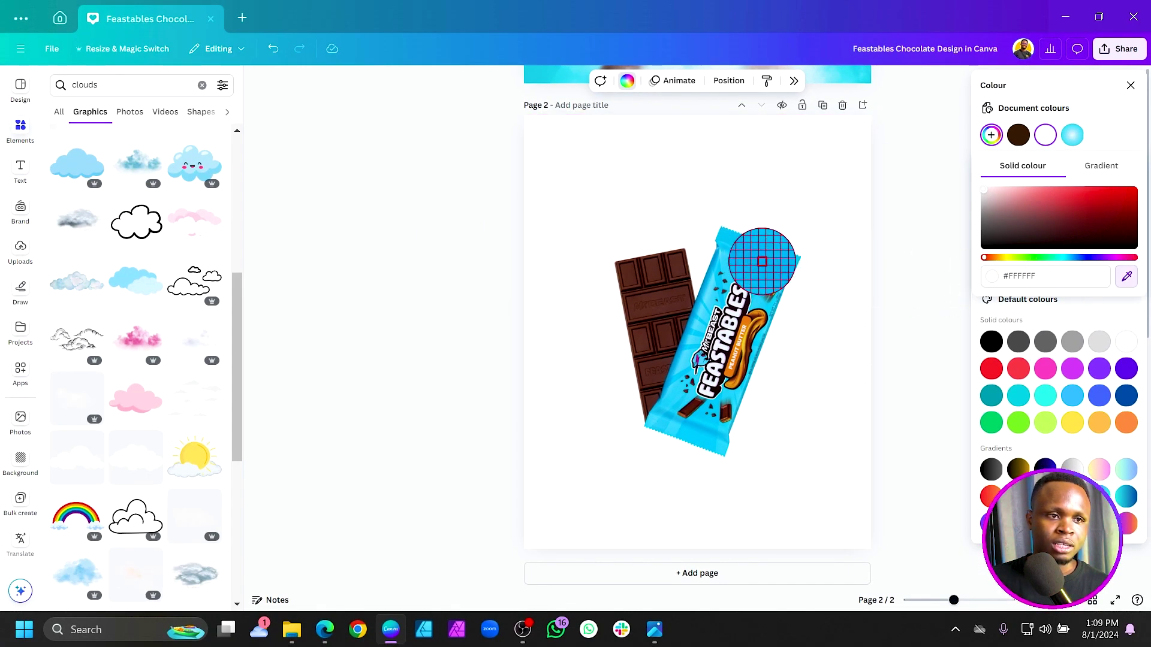
{"action": "left_click", "coordinate": [766, 263]}
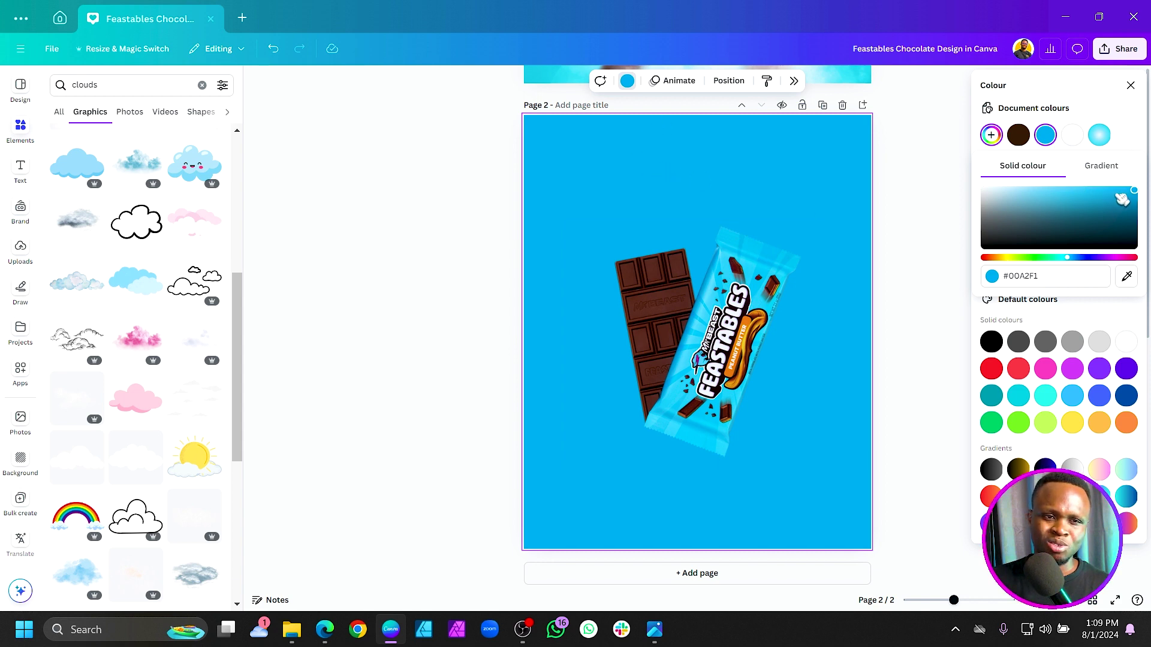
{"action": "left_click_drag", "start_coordinate": [1129, 190], "coordinate": [1105, 179]}
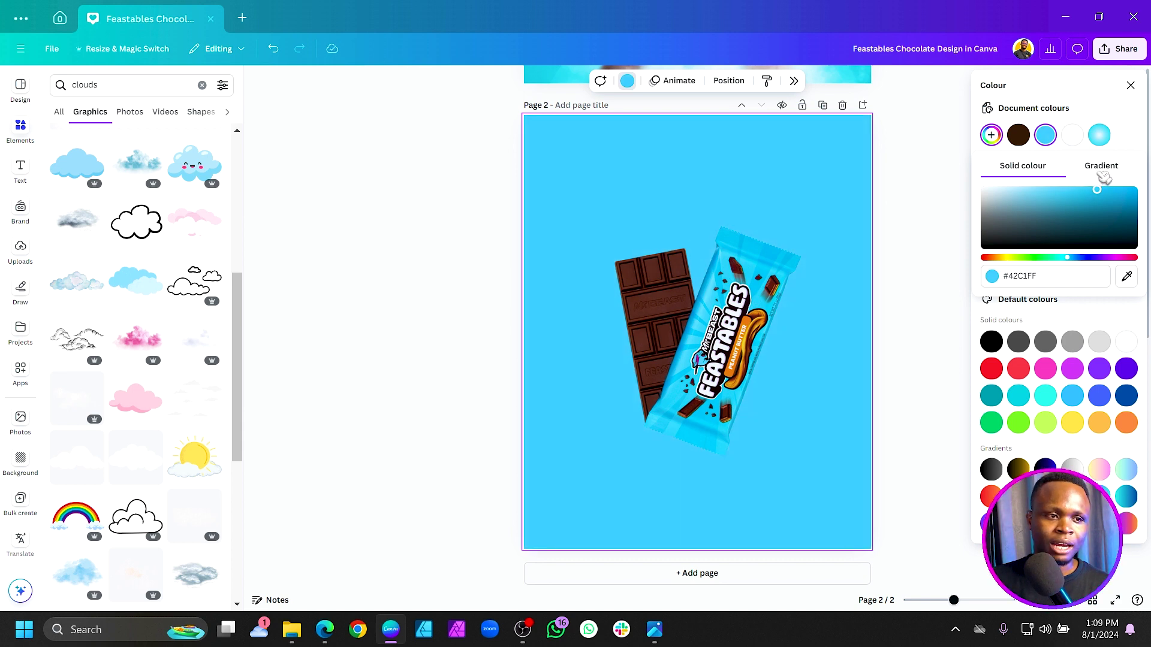
Step: Turn the page background into a gradient and set its second colour to white, #FFFFFF
{"action": "left_click", "coordinate": [1102, 174]}
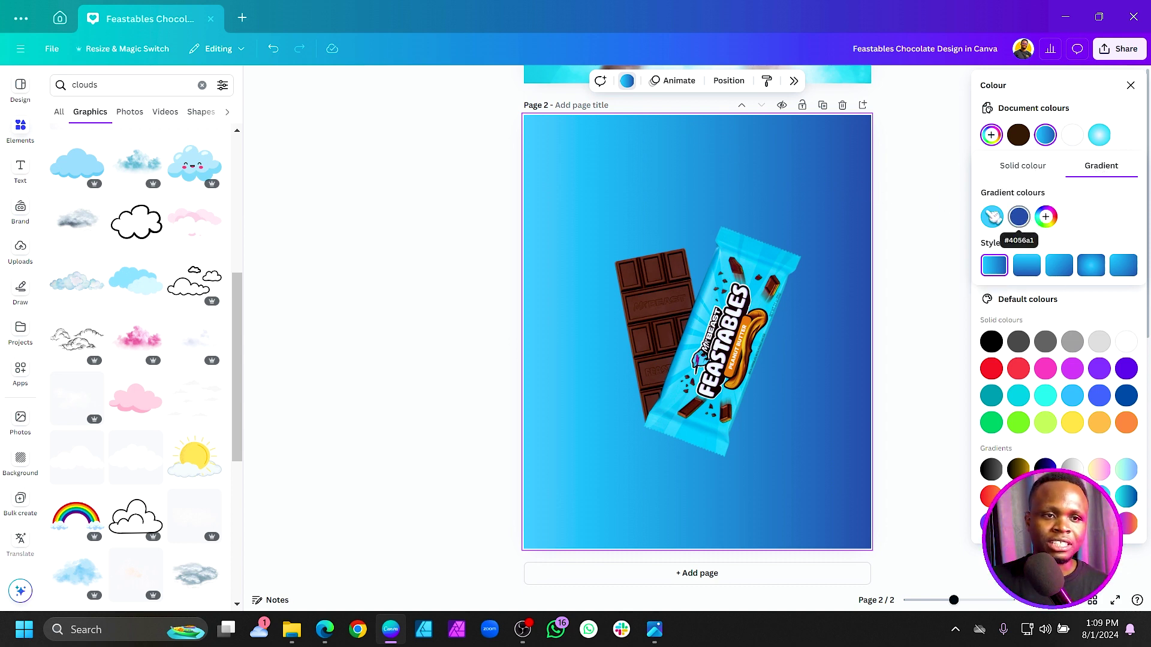
{"action": "left_click", "coordinate": [1019, 217]}
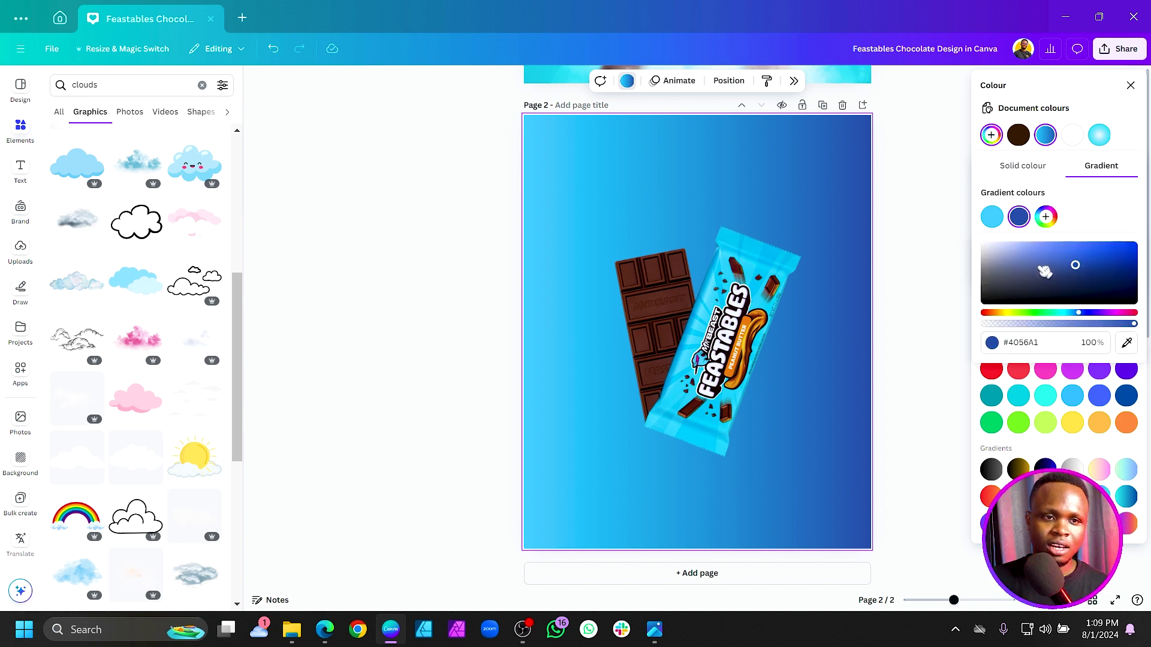
{"action": "left_click_drag", "start_coordinate": [1079, 267], "coordinate": [967, 226]}
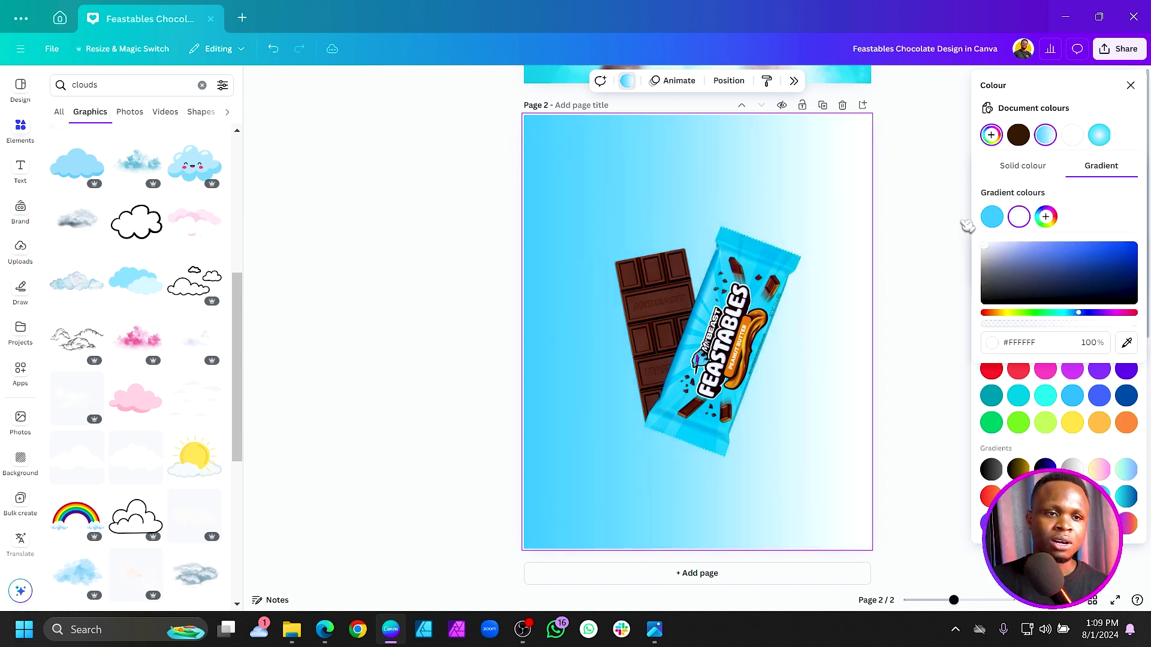
Step: Apply the circular gradient style and reorder its colours so white is in the centre and blue at the edges
{"action": "left_click", "coordinate": [1082, 215]}
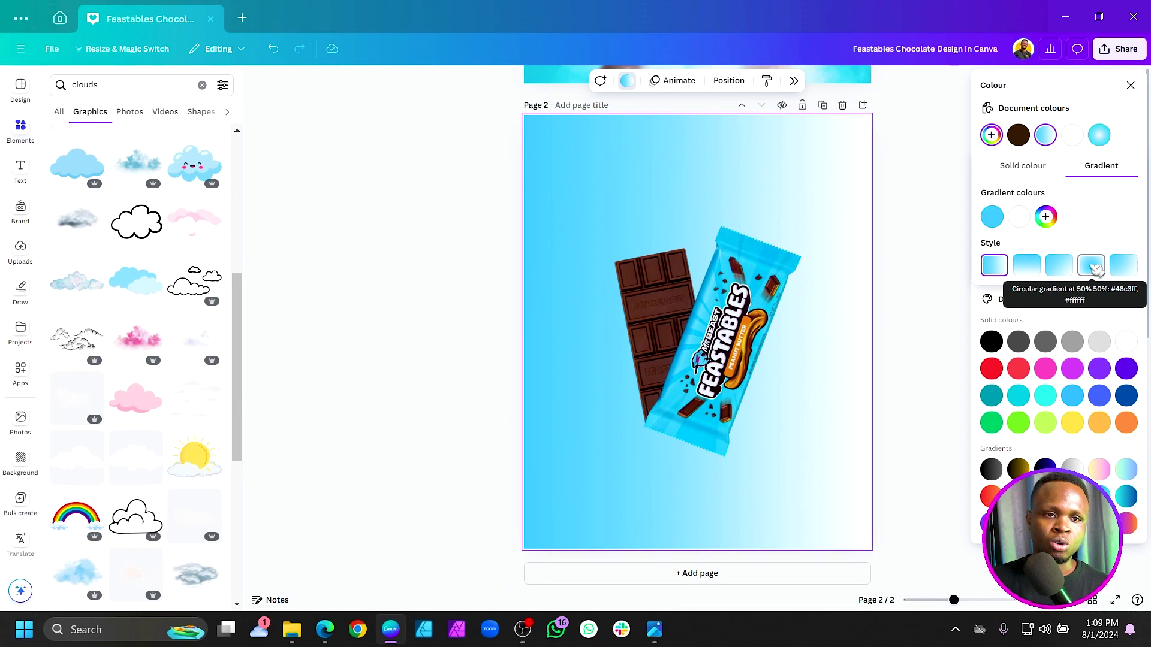
{"action": "left_click", "coordinate": [1037, 326]}
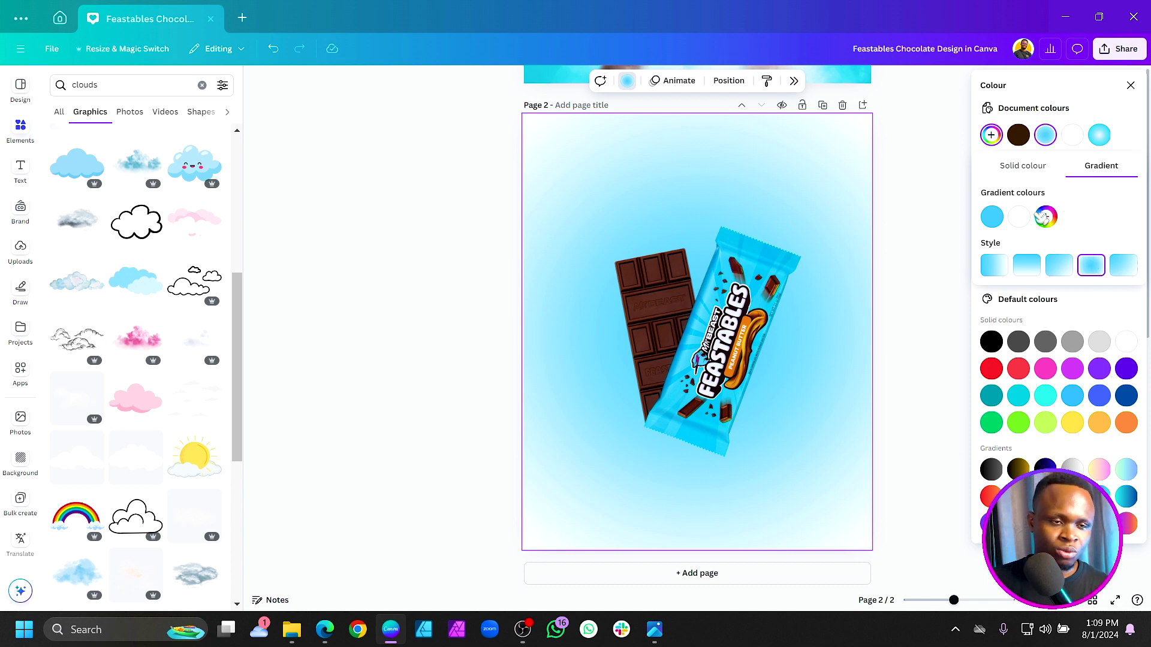
{"action": "left_click_drag", "start_coordinate": [992, 216], "coordinate": [1039, 218]}
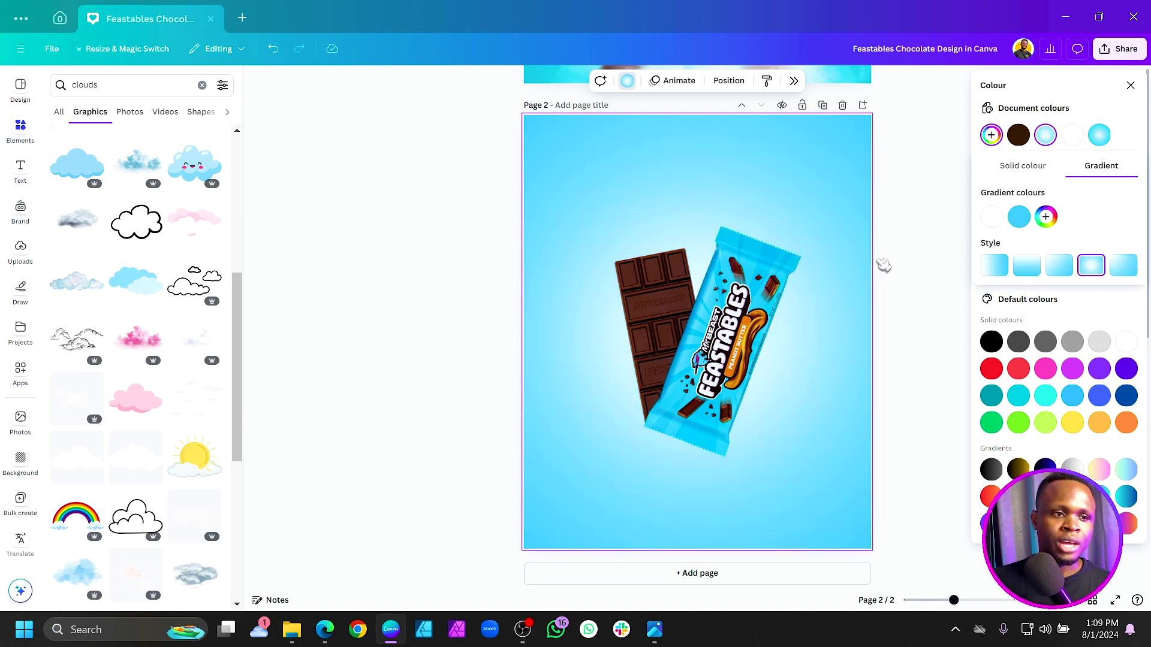
{"action": "left_click", "coordinate": [977, 213]}
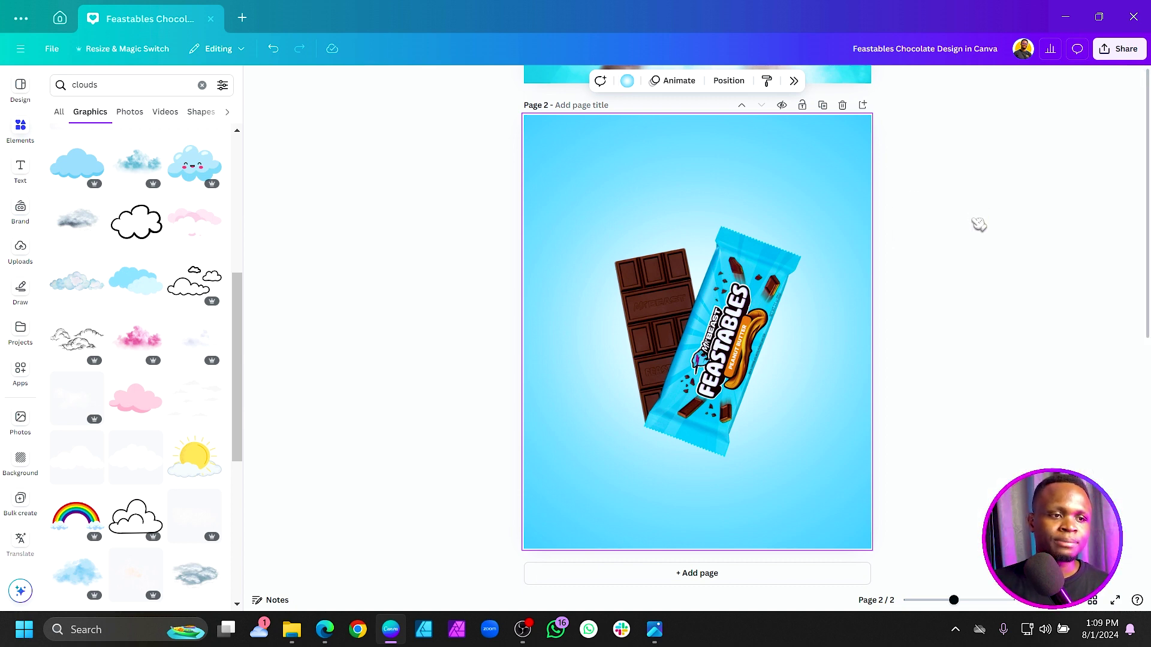
Step: Shrink the chocolate product image to a small thumbnail in the lower-left corner of page 2
{"action": "left_click", "coordinate": [813, 241]}
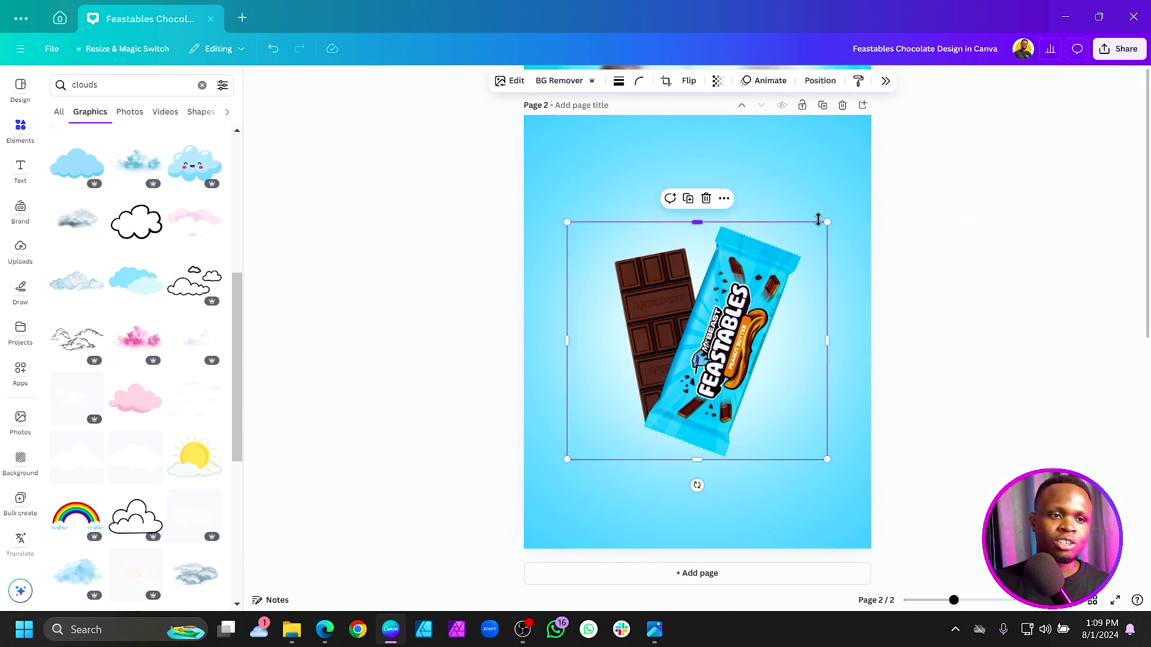
{"action": "left_click_drag", "start_coordinate": [828, 220], "coordinate": [553, 512]}
{"action": "left_click", "coordinate": [764, 311]}
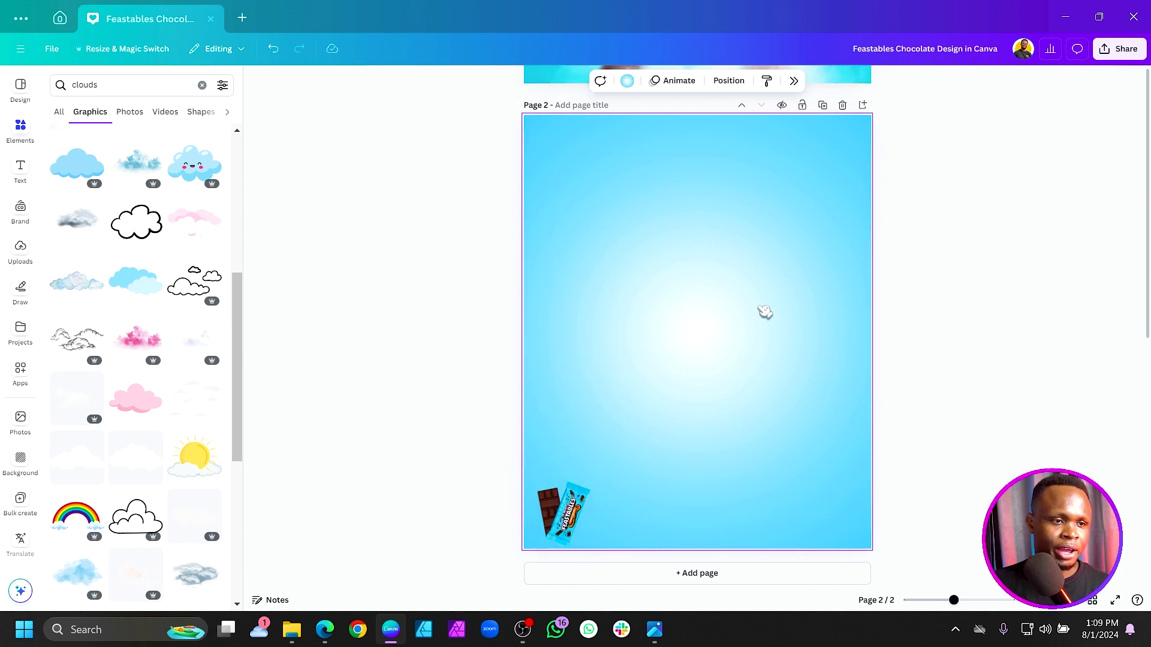
Step: Search the graphics elements for sunburst and add the square yellow-orange sun rays graphic to page 2
{"action": "left_click", "coordinate": [24, 128]}
{"action": "left_click", "coordinate": [137, 90]}
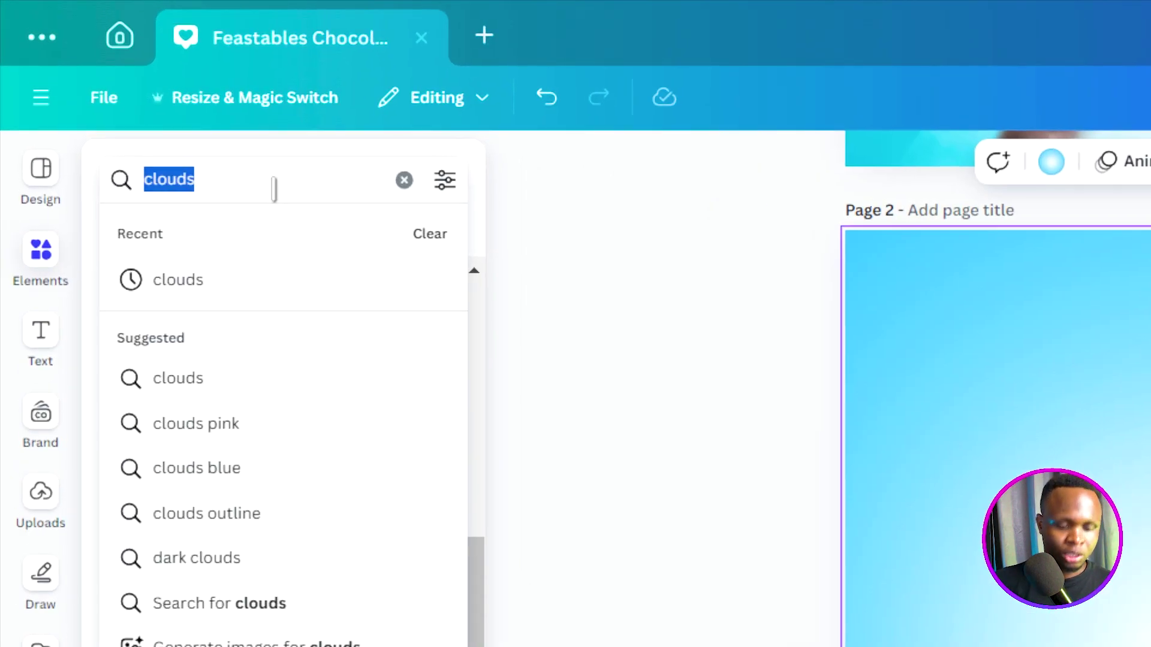
{"action": "type", "text": "sub"}
{"action": "key", "text": "BackSpace"}
{"action": "type", "text": "nb"}
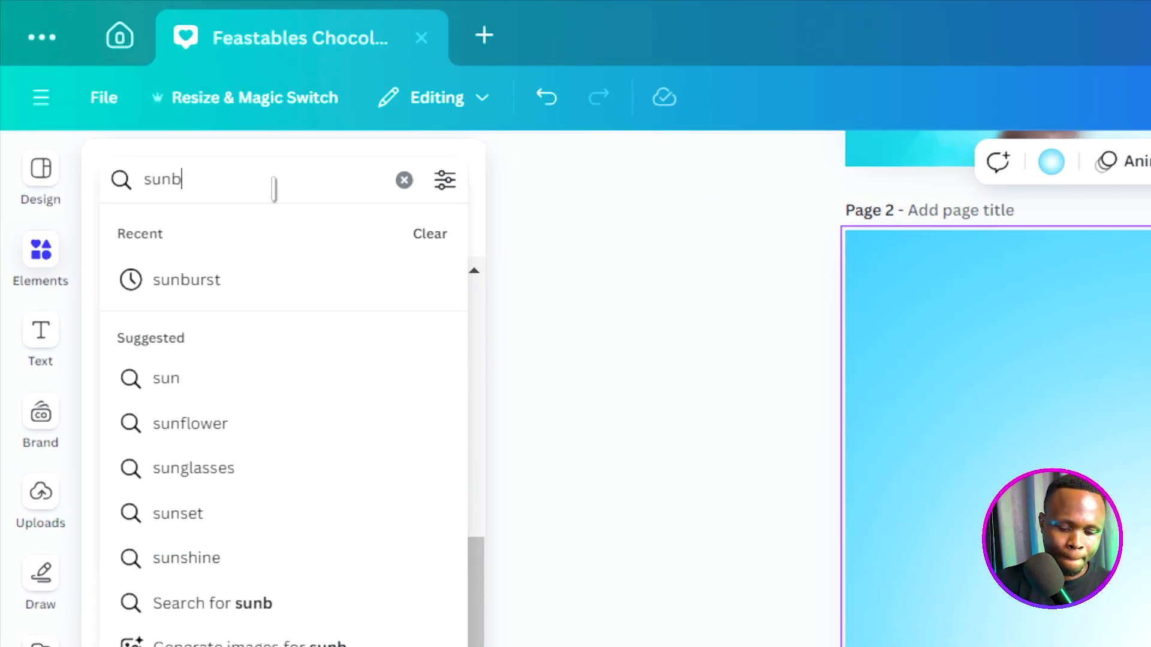
{"action": "type", "text": "urt"}
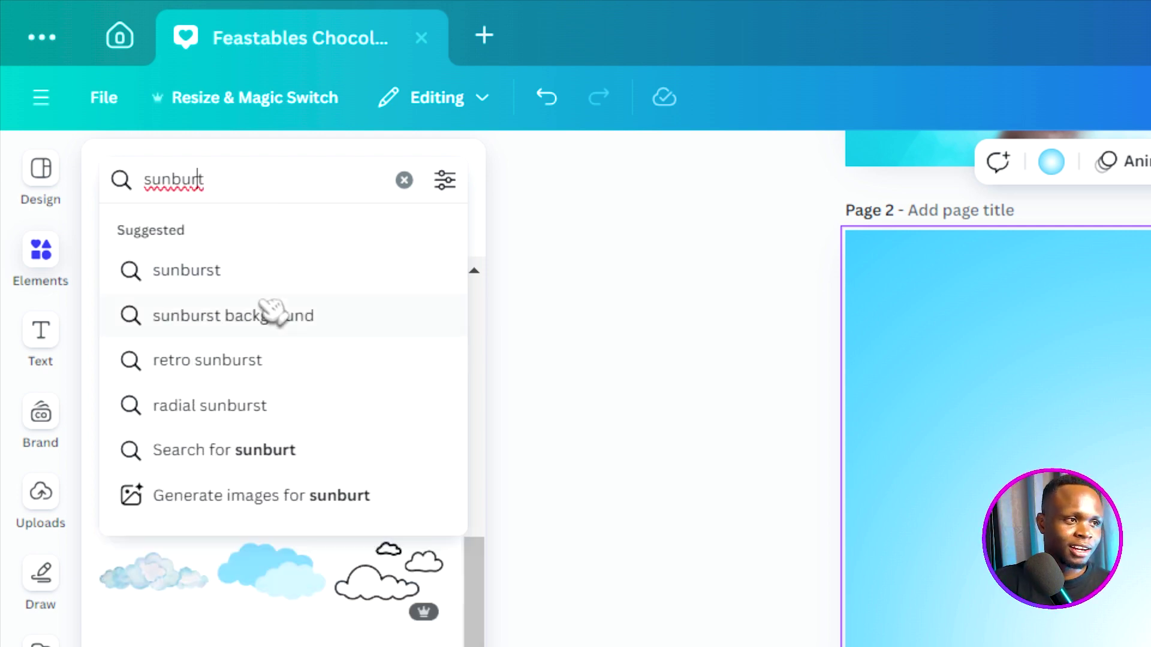
{"action": "left_click", "coordinate": [276, 277]}
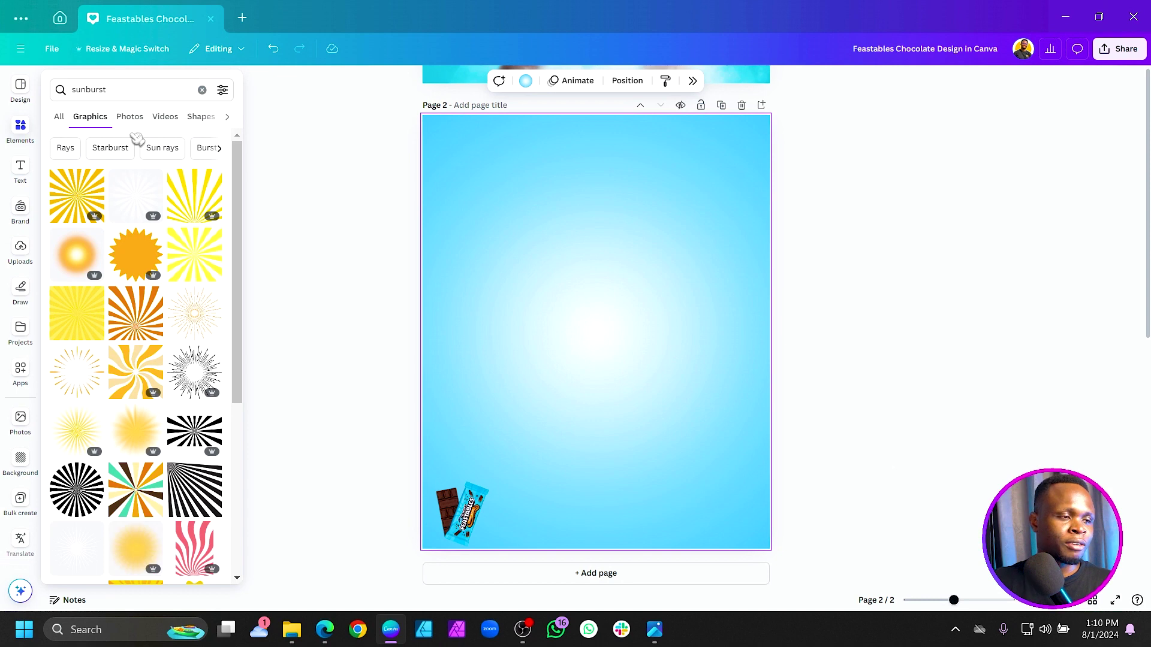
{"action": "left_click", "coordinate": [80, 212]}
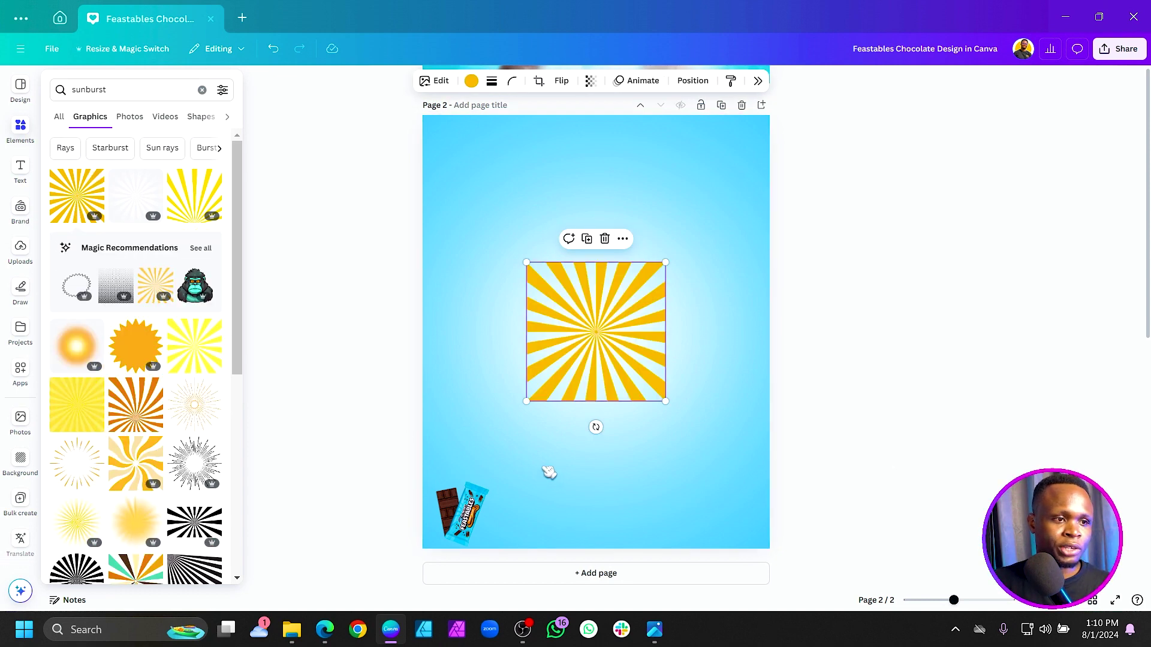
Step: Enlarge the sunburst graphic from the centre until it covers all of page 2 and recolour it white
{"action": "left_click", "coordinate": [534, 398]}
{"action": "left_click_drag", "start_coordinate": [527, 401], "coordinate": [372, 556]}
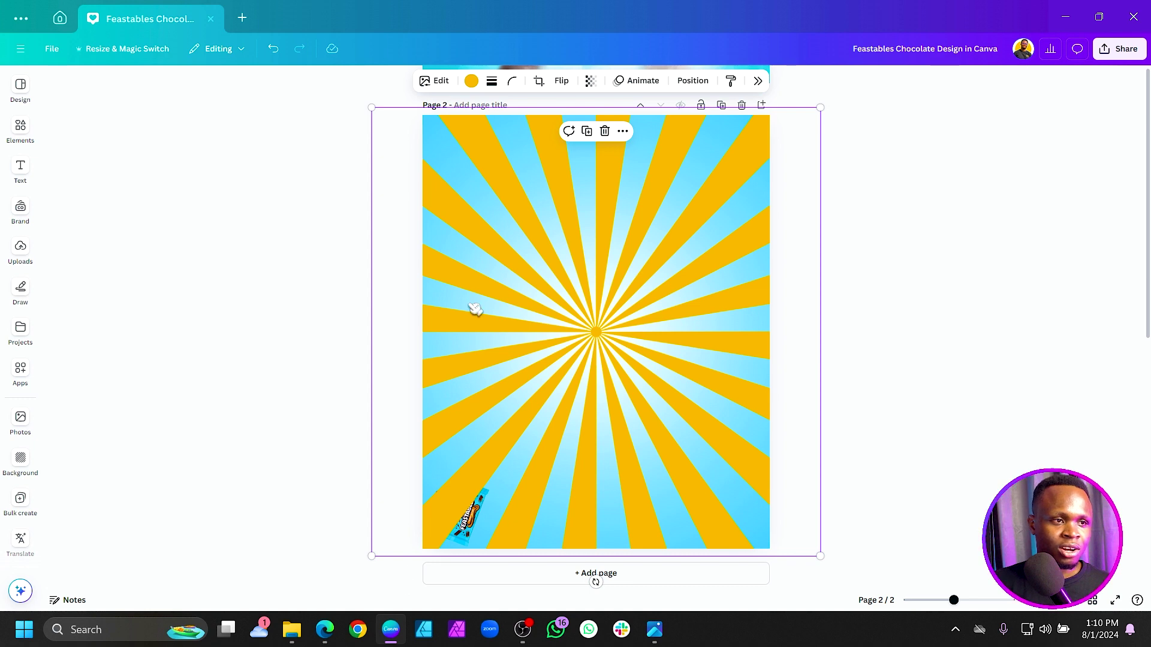
{"action": "left_click", "coordinate": [472, 81]}
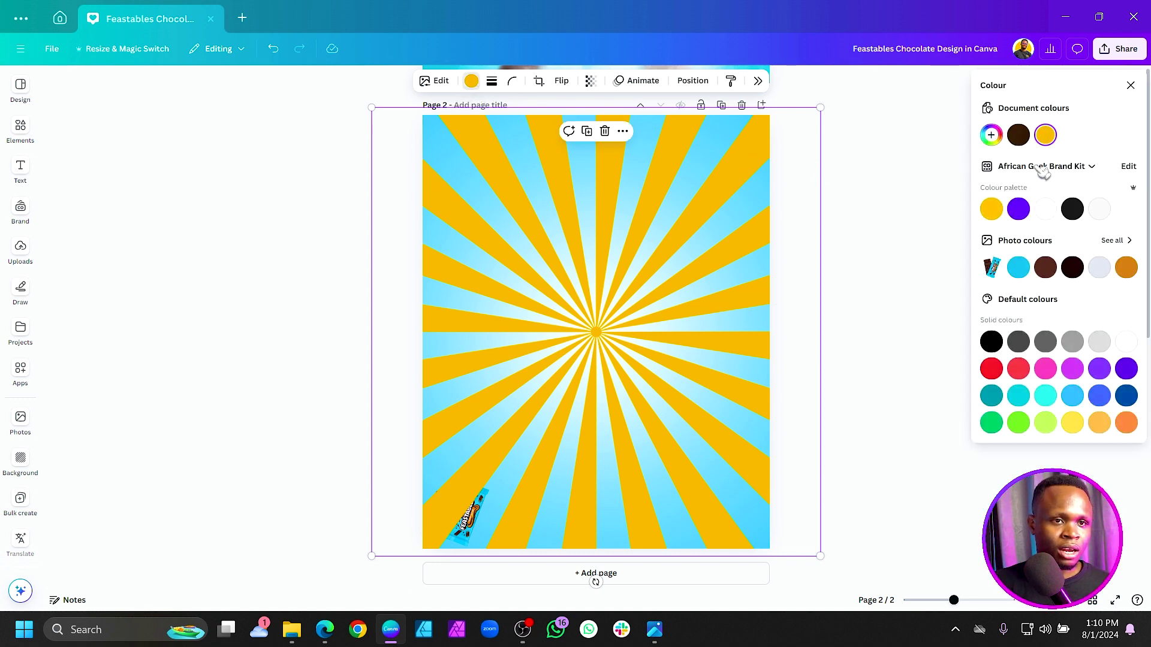
{"action": "left_click", "coordinate": [1050, 210]}
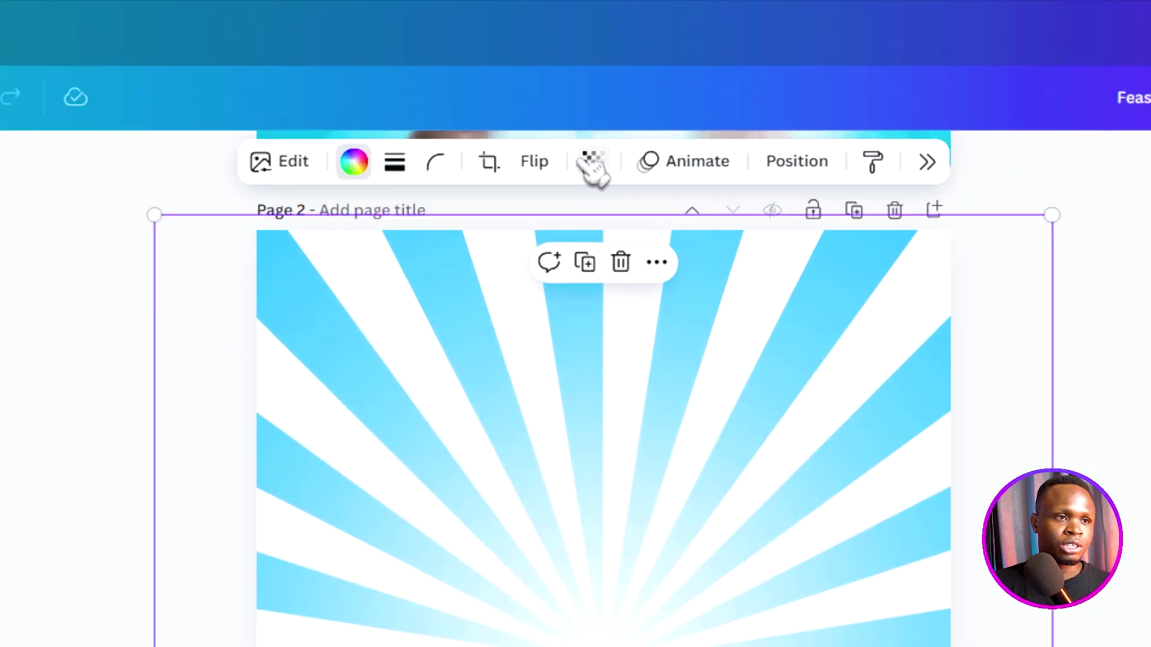
Step: Set the white sunburst's transparency to 29 so it blends into the blue gradient background
{"action": "left_click", "coordinate": [591, 81]}
{"action": "left_click_drag", "start_coordinate": [645, 253], "coordinate": [542, 262]}
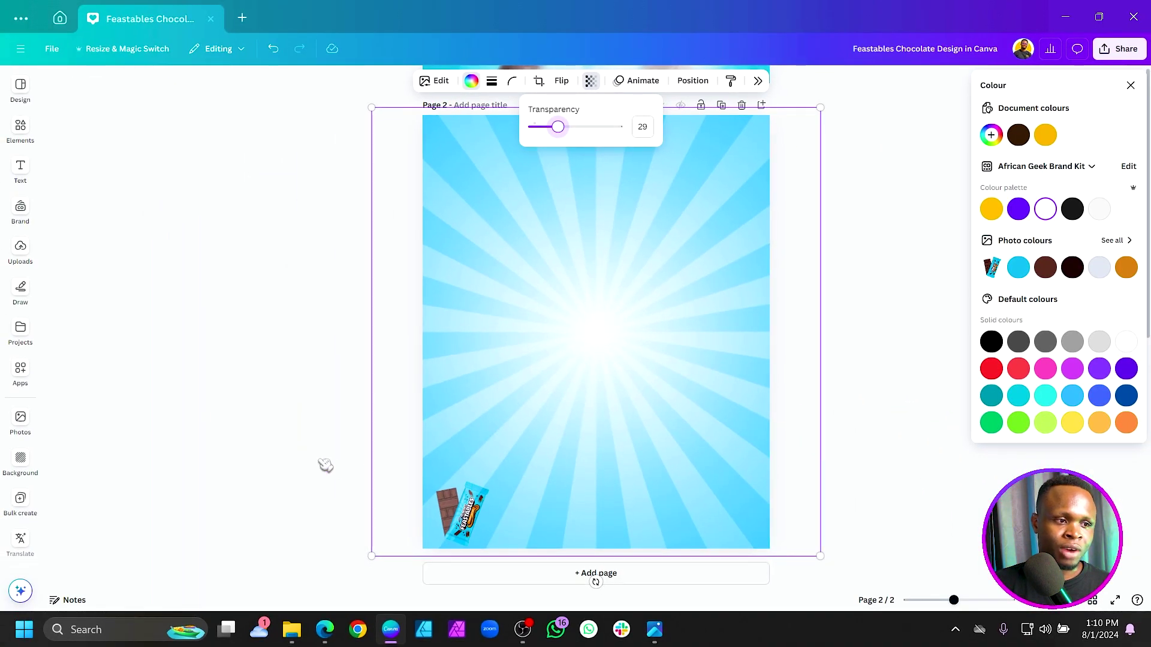
{"action": "left_click", "coordinate": [426, 516]}
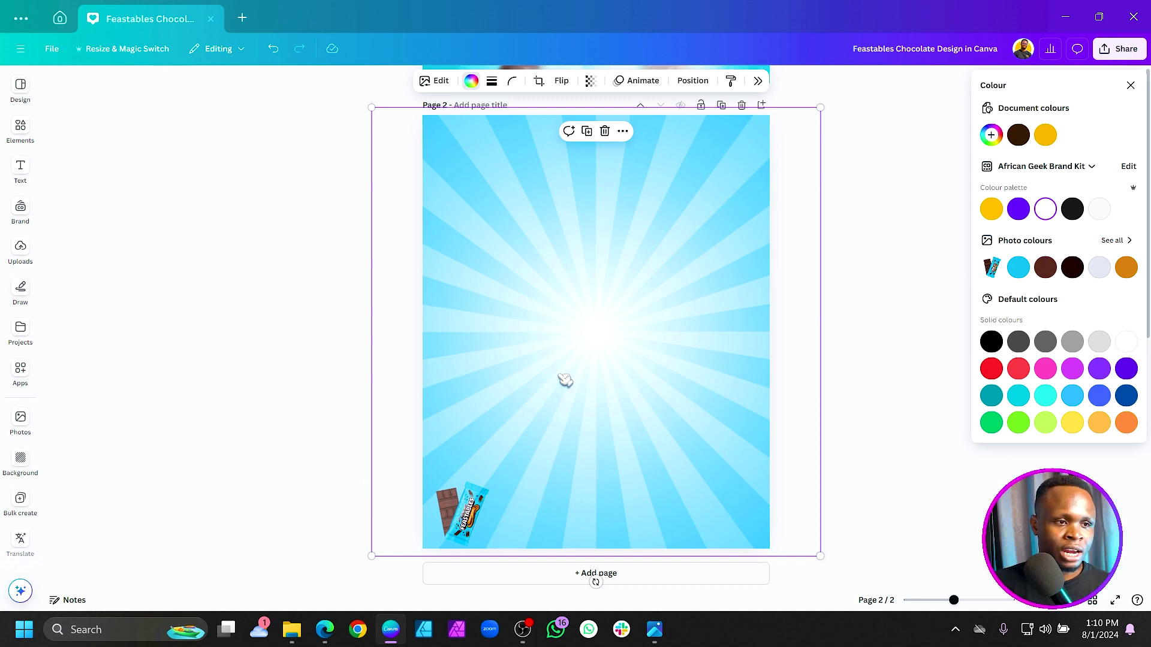
Step: Bring the chocolate product image above the sunburst layer and enlarge it in the centre of page 2
{"action": "right_click", "coordinate": [595, 320]}
{"action": "mouse_move", "coordinate": [684, 415]}
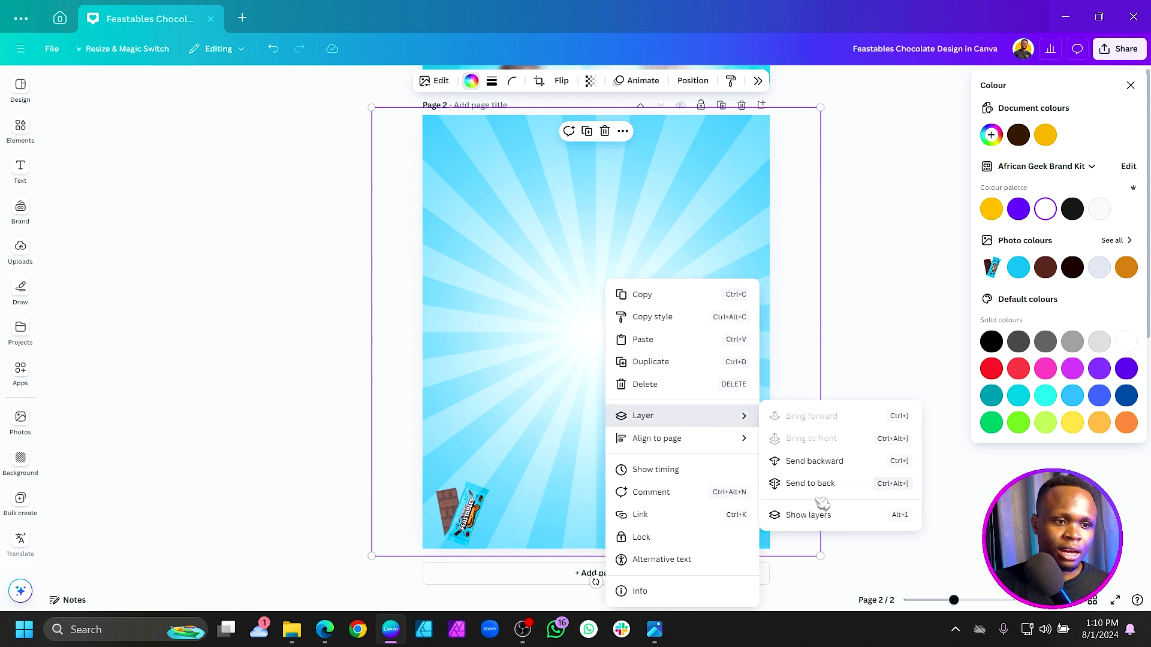
{"action": "left_click", "coordinate": [808, 515]}
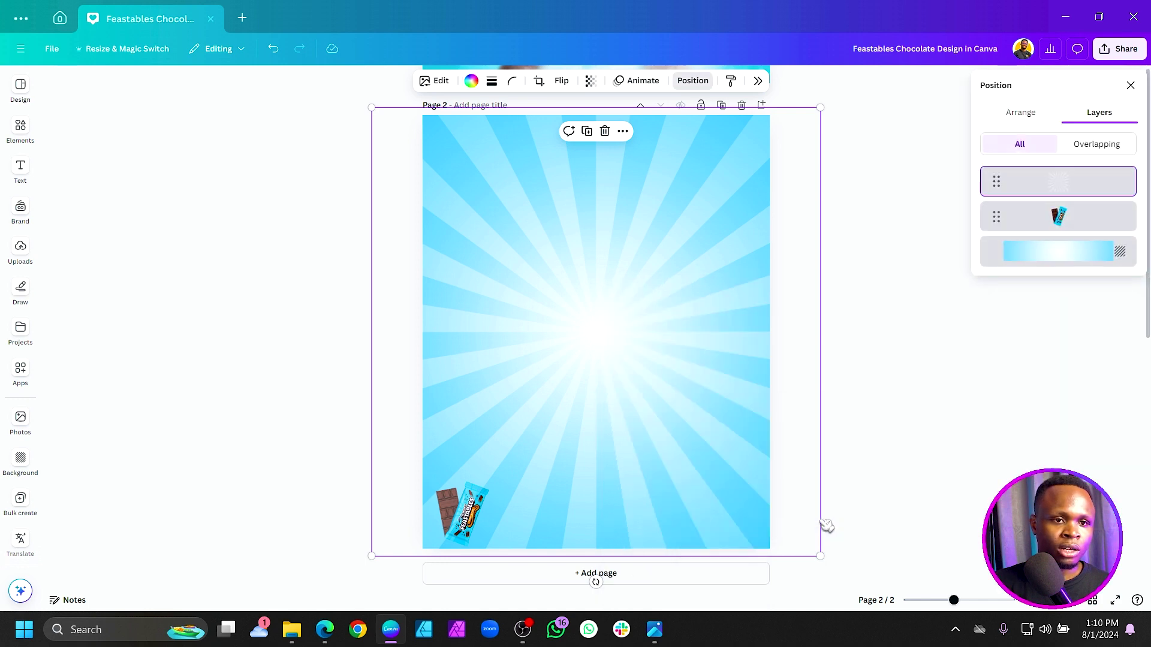
{"action": "left_click_drag", "start_coordinate": [1064, 219], "coordinate": [1073, 170]}
{"action": "left_click_drag", "start_coordinate": [475, 498], "coordinate": [612, 317]}
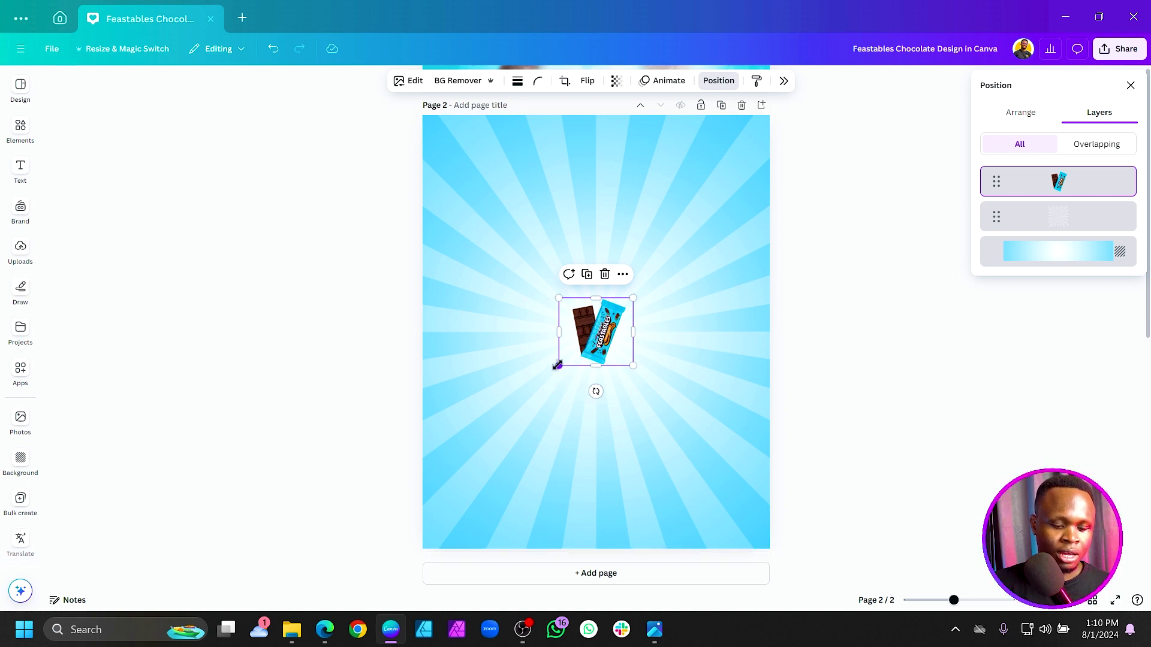
{"action": "left_click_drag", "start_coordinate": [558, 366], "coordinate": [459, 486]}
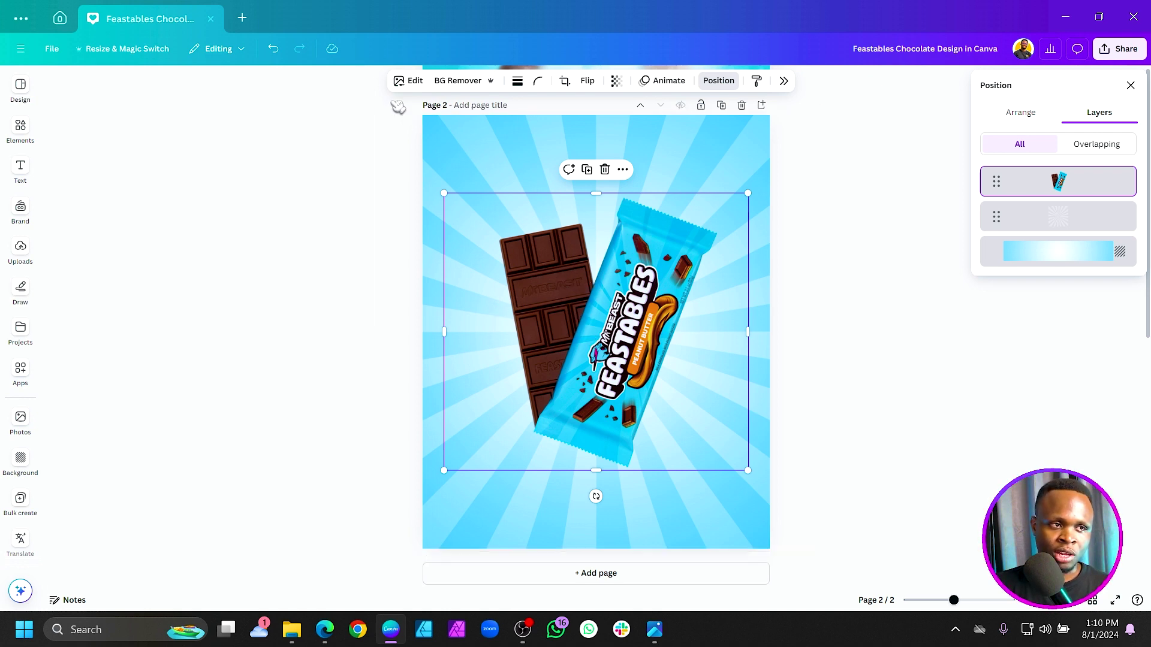
Step: Use Magic Grab to separate the blue Feastables wrapper from the chocolate bar in the product image
{"action": "left_click", "coordinate": [417, 83]}
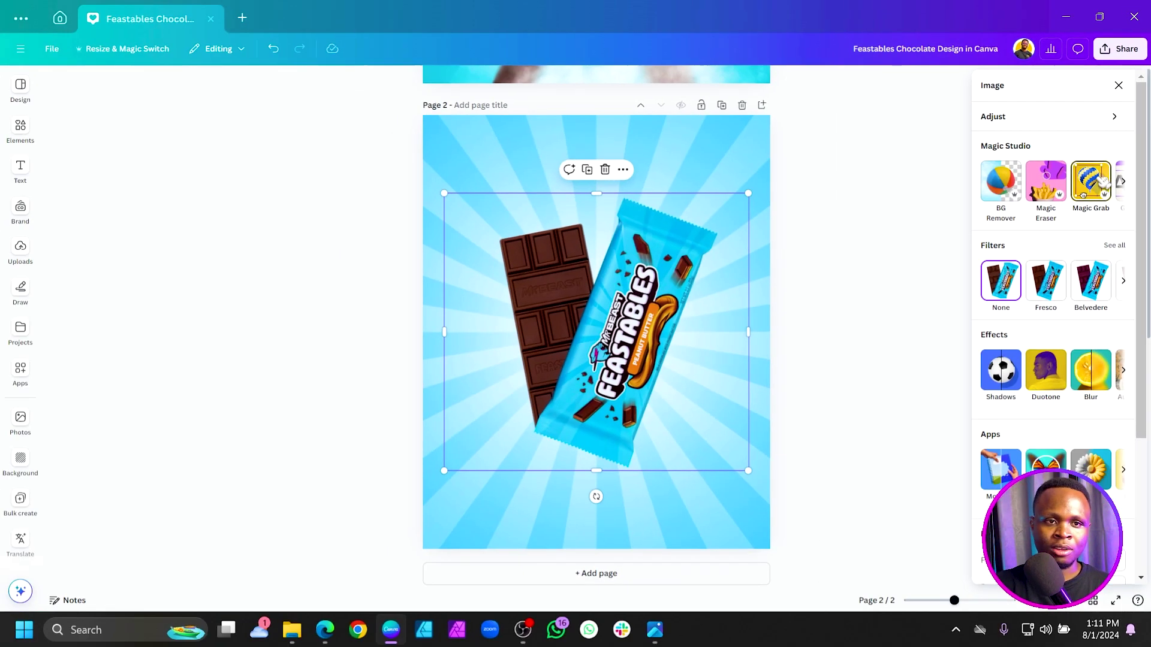
{"action": "left_click", "coordinate": [1090, 181]}
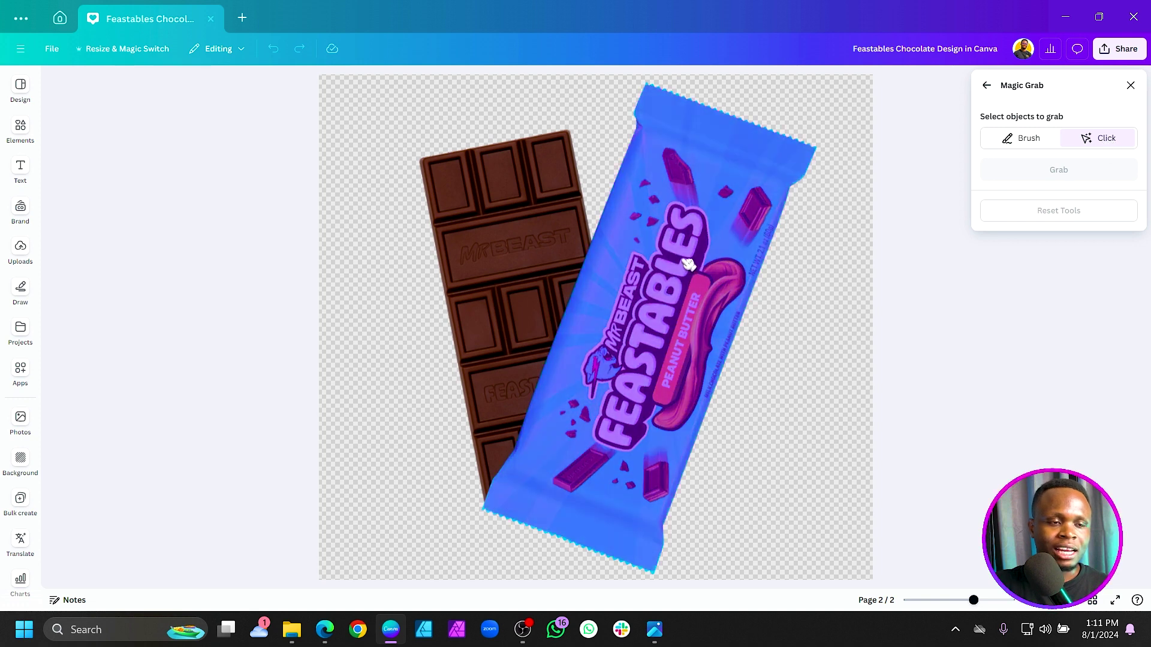
{"action": "left_click", "coordinate": [675, 259]}
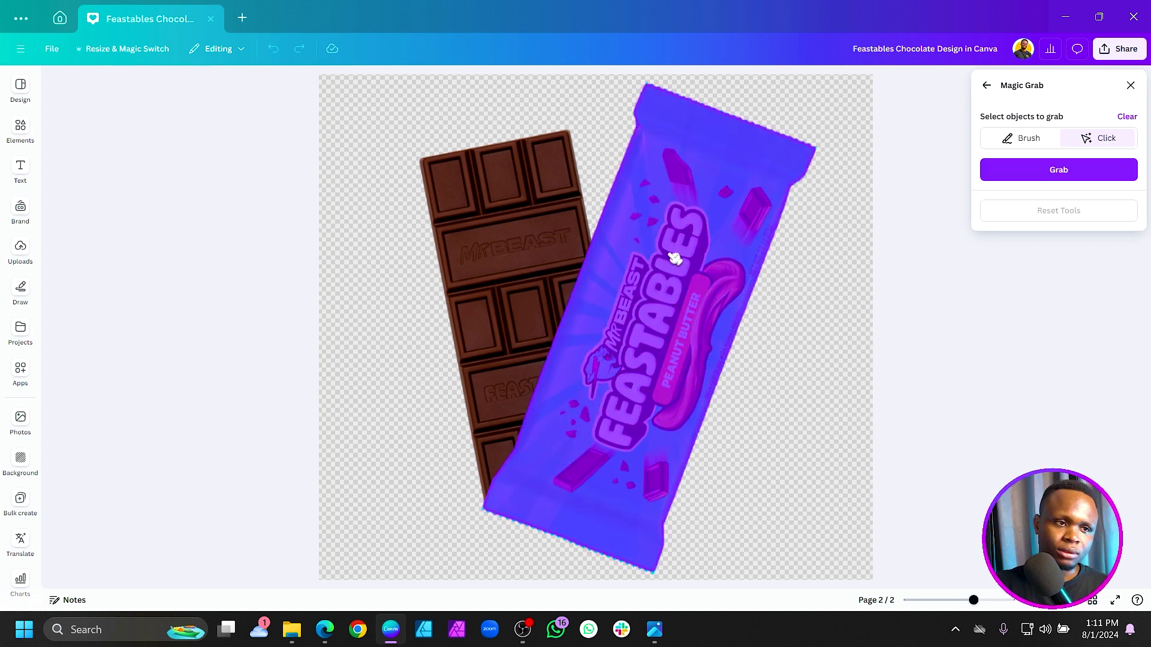
{"action": "left_click", "coordinate": [1109, 170]}
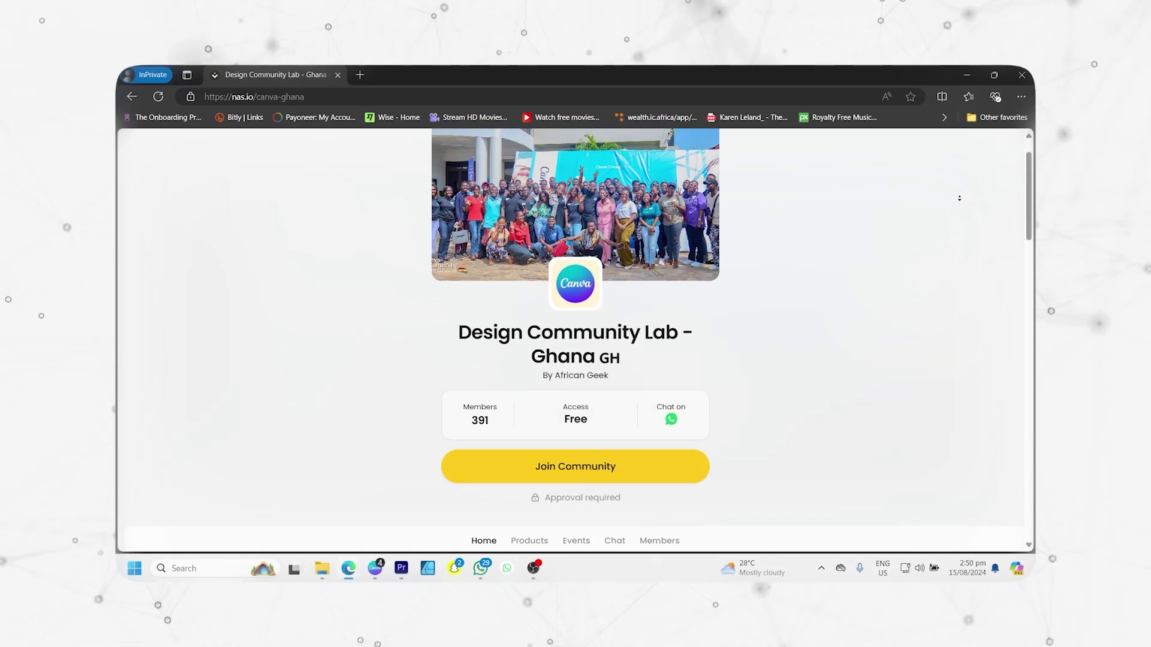
Step: Switch to the browser and examine the Design Community Lab - Ghana page and its product listings
{"action": "scroll", "coordinate": [959, 198], "scroll_direction": "down", "scroll_amount": 2}
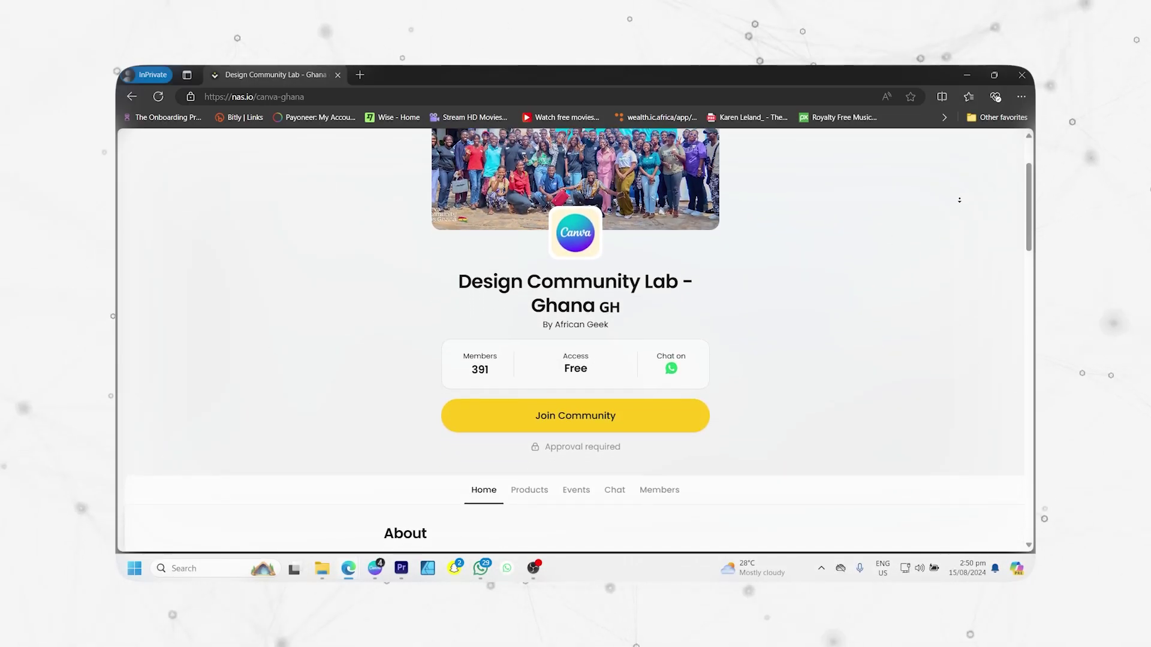
{"action": "scroll", "coordinate": [959, 200], "scroll_direction": "down", "scroll_amount": 2}
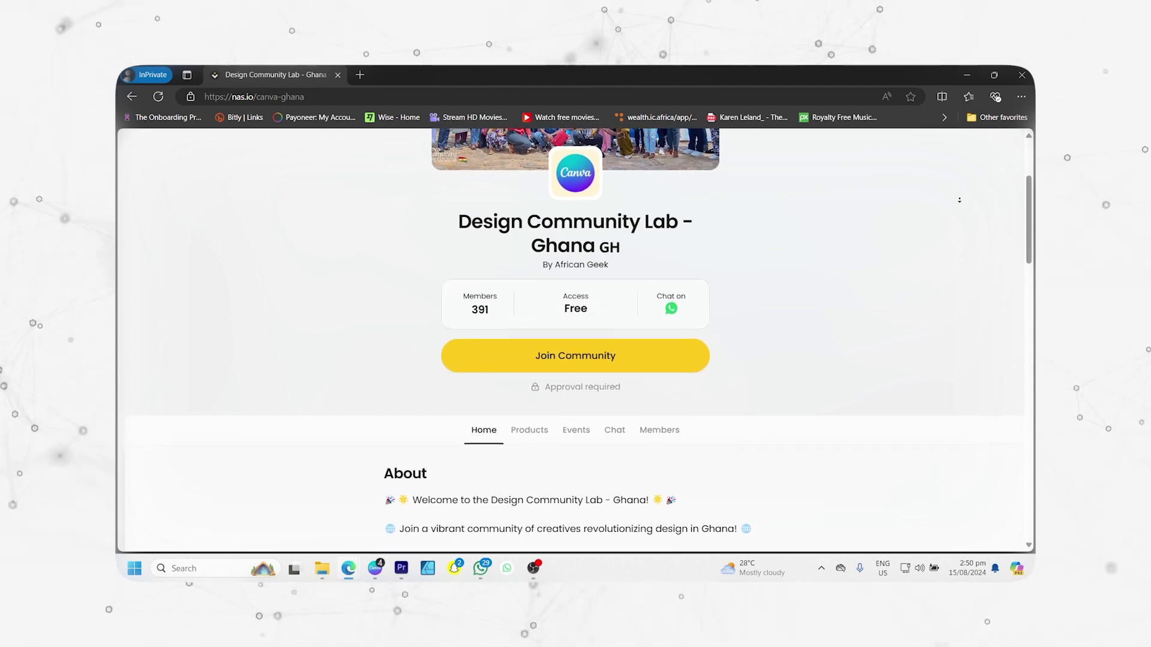
{"action": "scroll", "coordinate": [959, 200], "scroll_direction": "down", "scroll_amount": 2}
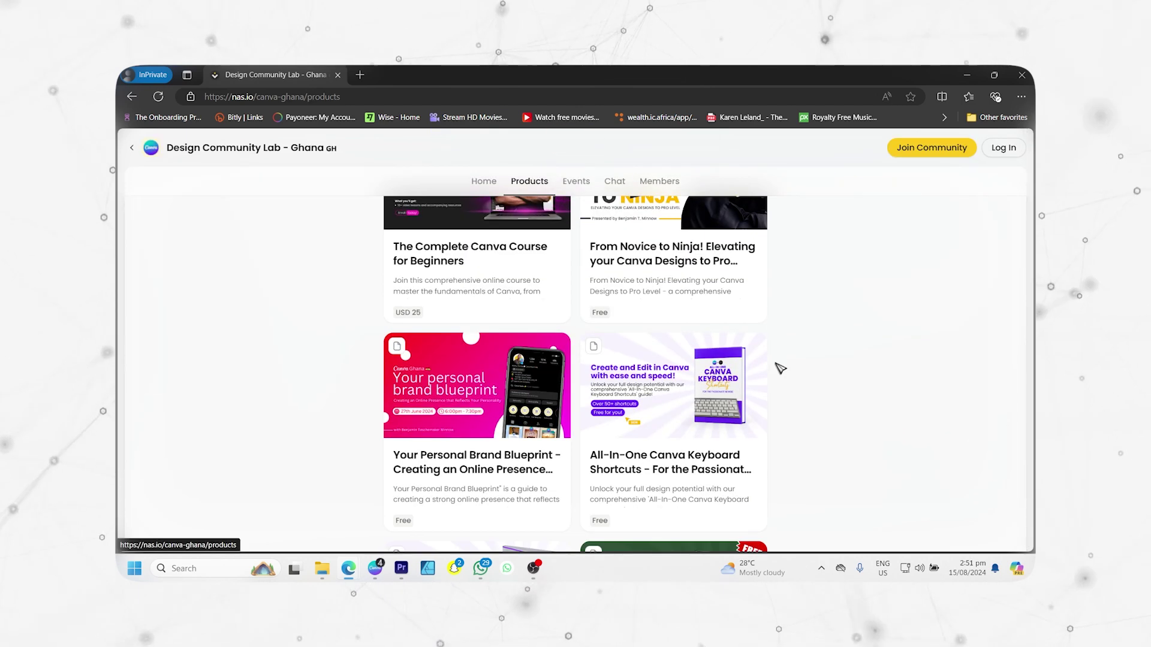
{"action": "scroll", "coordinate": [780, 368], "scroll_direction": "down", "scroll_amount": 4}
{"action": "scroll", "coordinate": [780, 367], "scroll_direction": "down", "scroll_amount": 2}
{"action": "scroll", "coordinate": [780, 367], "scroll_direction": "up", "scroll_amount": 1}
{"action": "scroll", "coordinate": [779, 368], "scroll_direction": "up", "scroll_amount": 3}
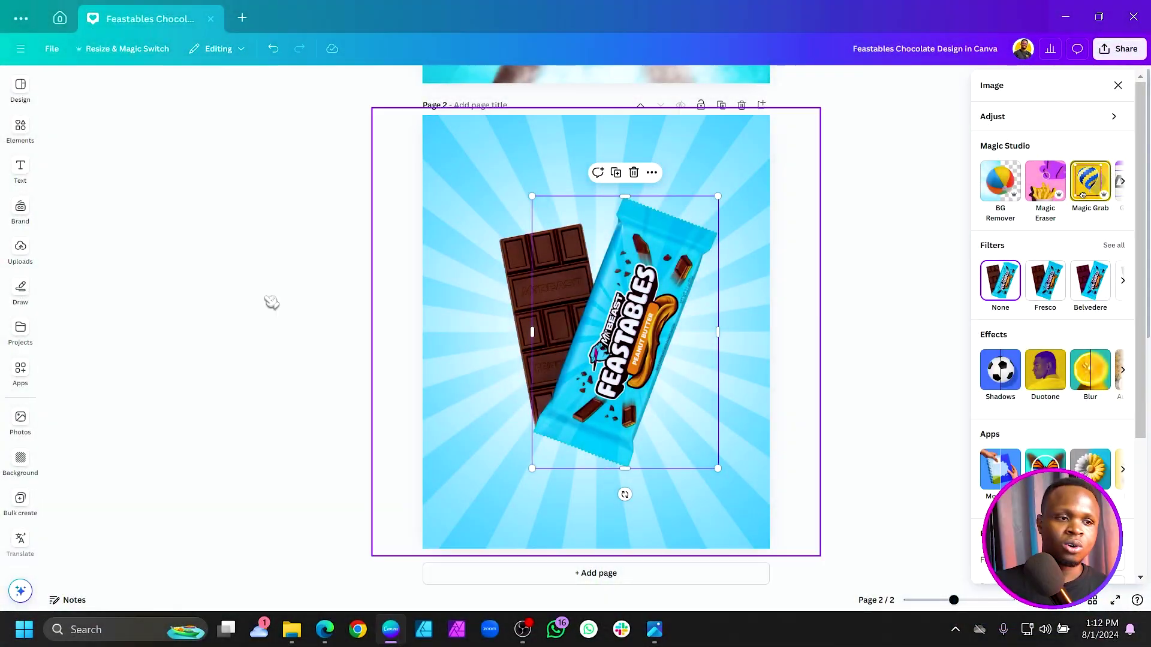
Step: Move the wrapper off the bare chocolate bar, and shrink the bar image into the lower-left corner of page 2
{"action": "left_click_drag", "start_coordinate": [598, 414], "coordinate": [621, 459]}
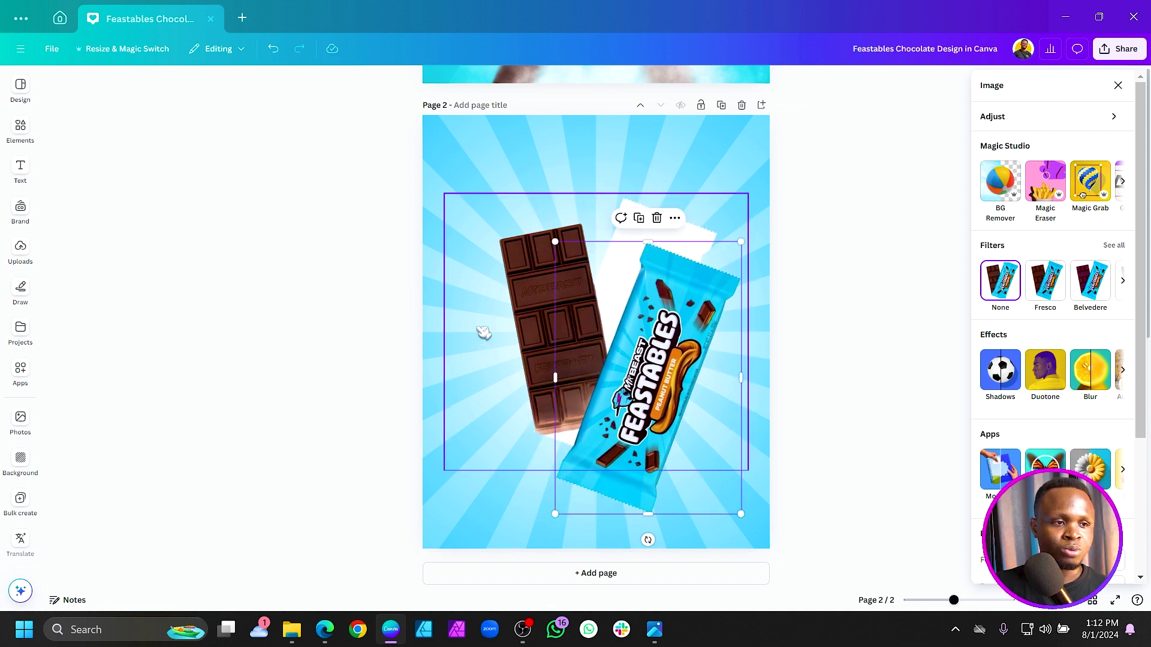
{"action": "left_click_drag", "start_coordinate": [540, 287], "coordinate": [499, 320]}
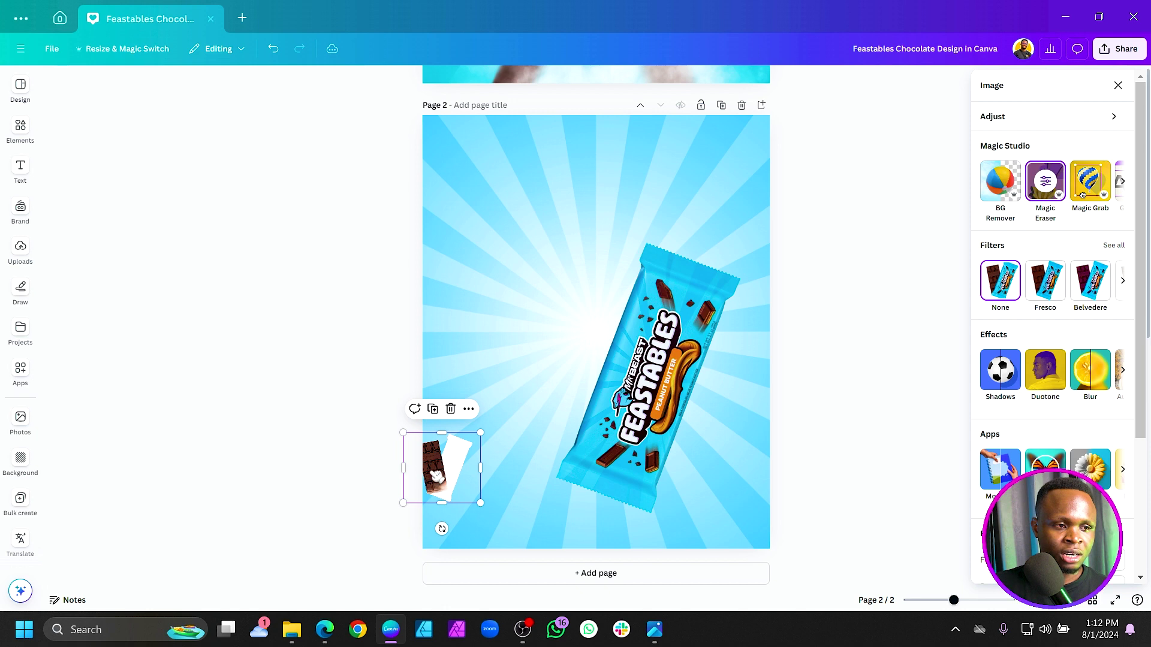
{"action": "left_click_drag", "start_coordinate": [436, 476], "coordinate": [435, 526]}
Step: Rotate the Feastables wrapper until it lies roughly horizontal and enlarge it slightly in the centre of the page
{"action": "left_click_drag", "start_coordinate": [608, 453], "coordinate": [543, 398]}
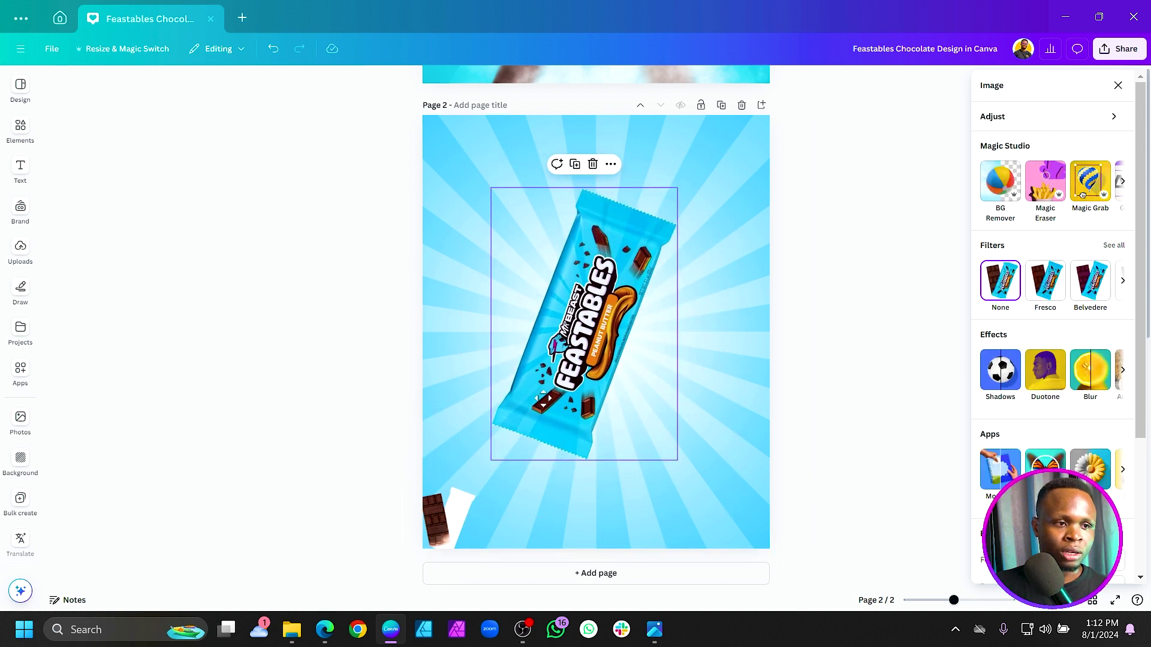
{"action": "left_click_drag", "start_coordinate": [585, 484], "coordinate": [479, 356]}
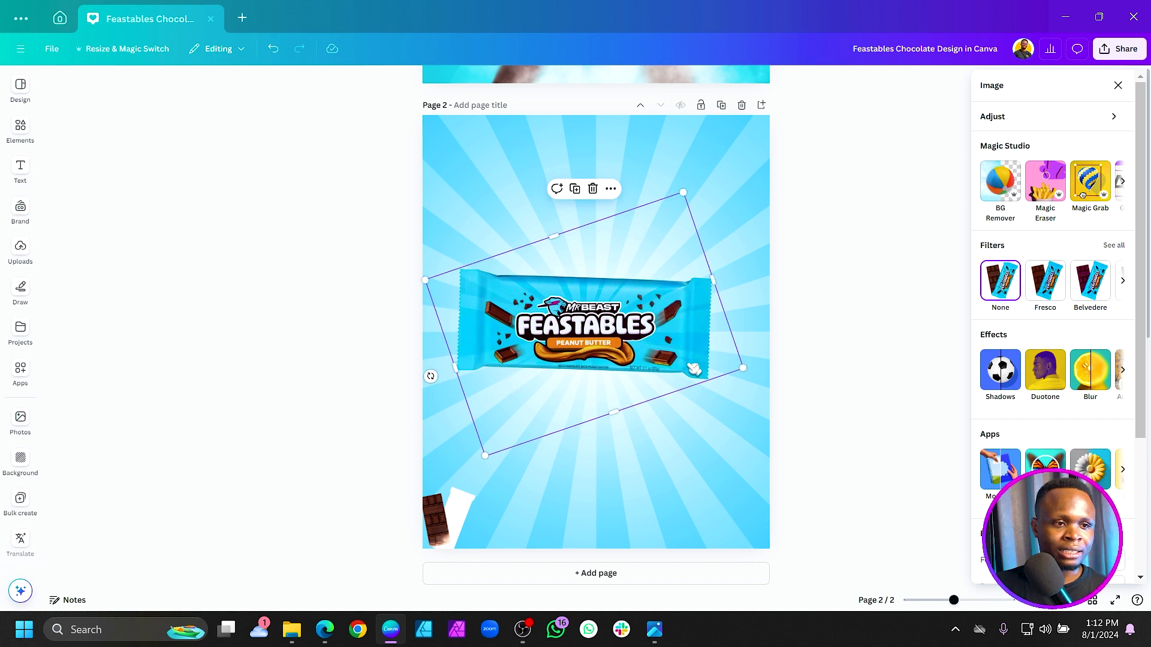
{"action": "left_click_drag", "start_coordinate": [745, 369], "coordinate": [768, 376]}
{"action": "left_click_drag", "start_coordinate": [697, 358], "coordinate": [690, 361]}
{"action": "left_click", "coordinate": [541, 314]}
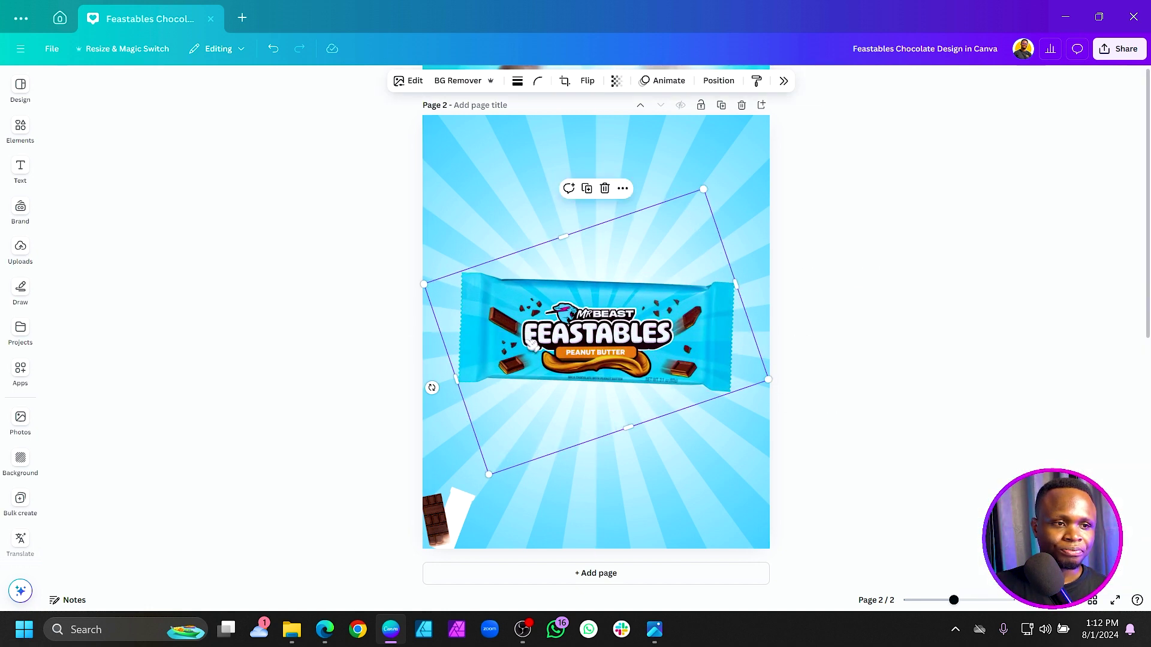
{"action": "left_click", "coordinate": [268, 343]}
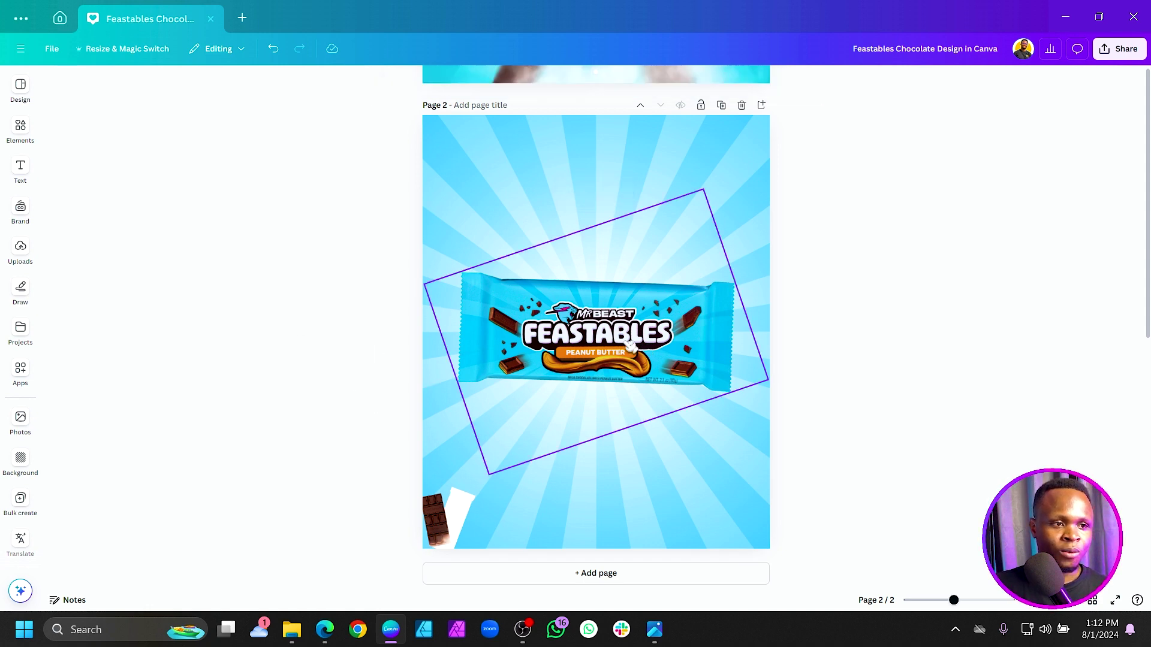
Step: Search the graphics elements for chocolate and add the dark curved chocolate splash graphic to page 2
{"action": "left_click", "coordinate": [33, 131]}
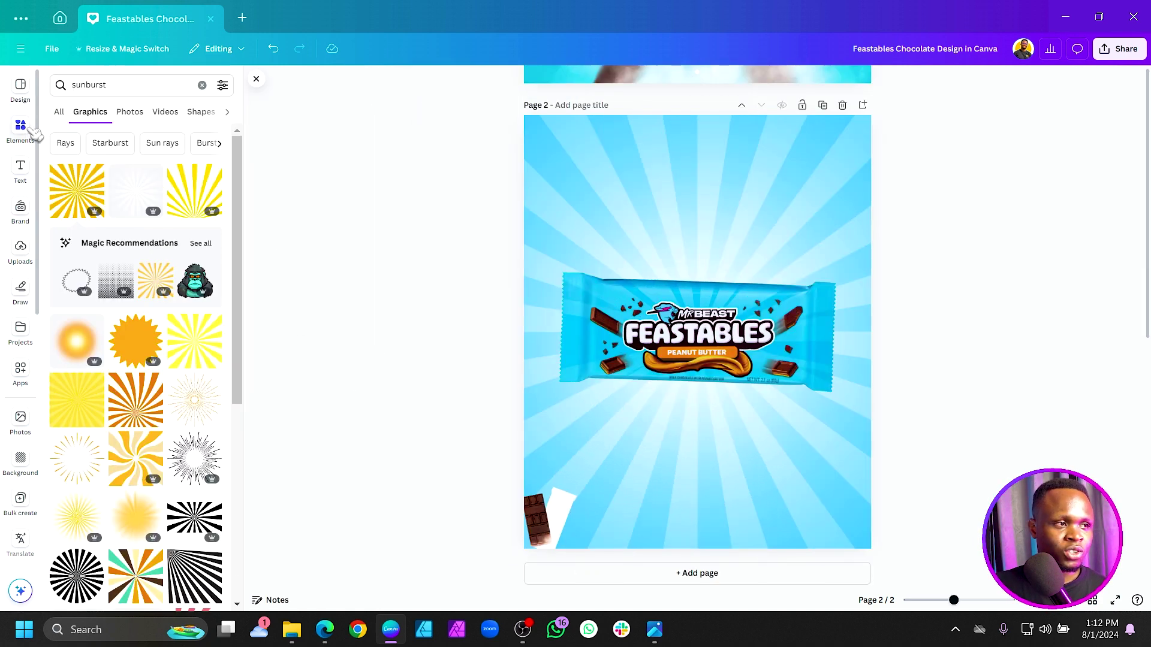
{"action": "left_click", "coordinate": [137, 87]}
{"action": "type", "text": "c"}
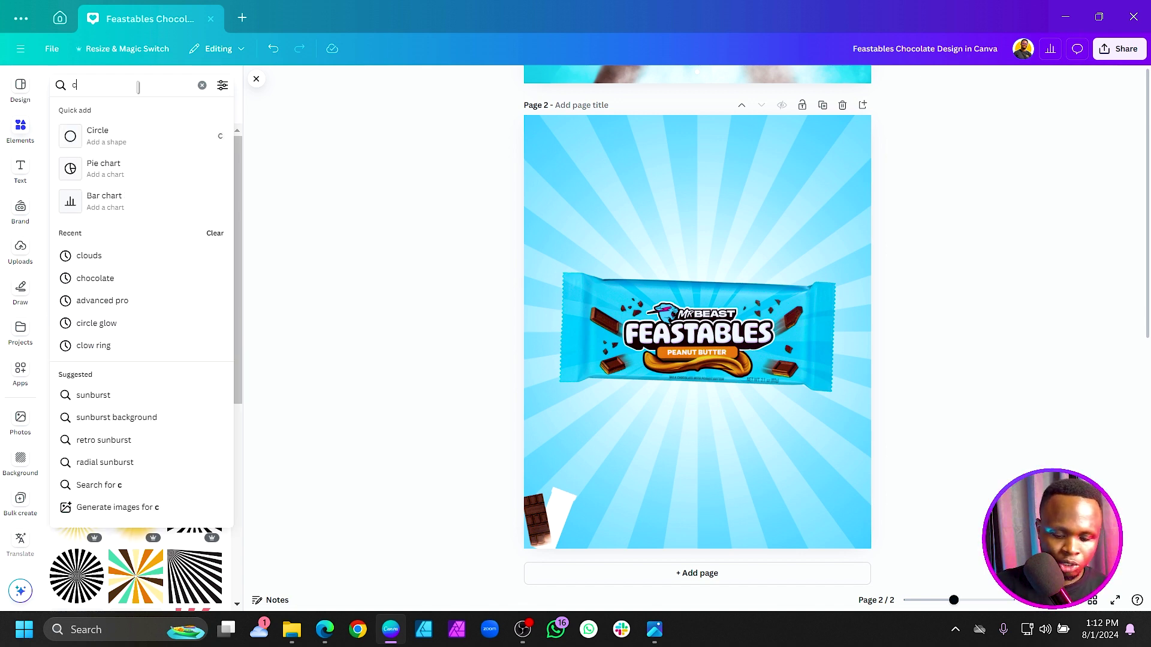
{"action": "type", "text": "hocolate"}
{"action": "key", "text": "Return"}
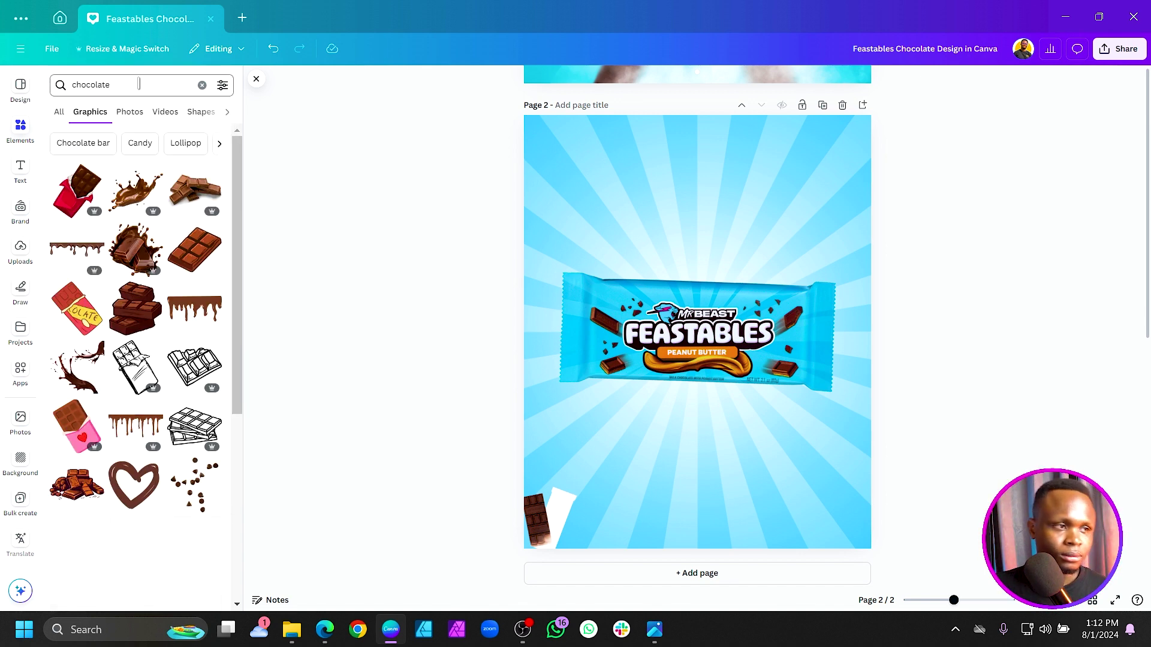
{"action": "scroll", "coordinate": [143, 210], "scroll_direction": "down", "scroll_amount": 5}
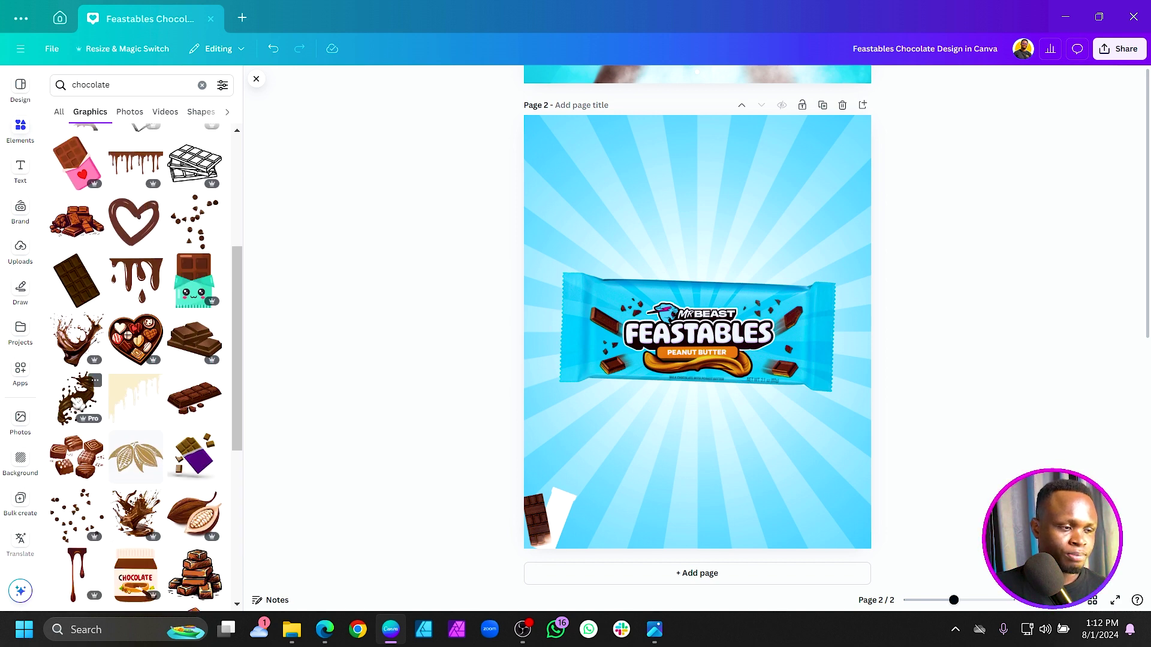
{"action": "left_click", "coordinate": [77, 399]}
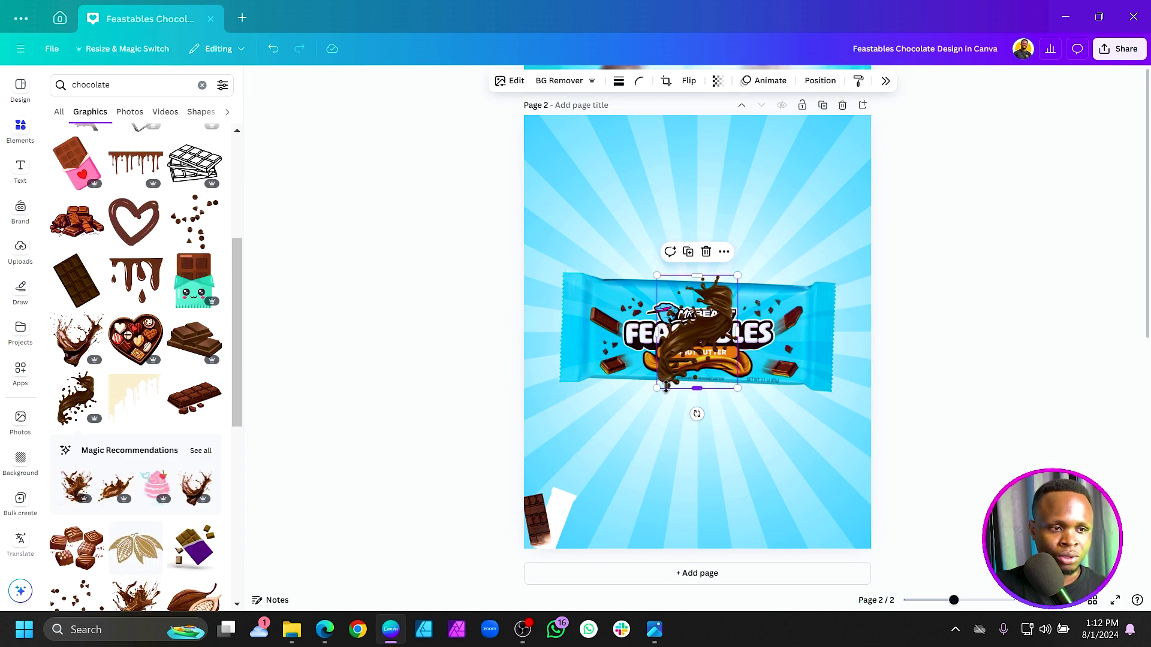
Step: Enlarge the chocolate splash to about 724 × 1,013, rotate it to 111° and centre it over the wrapper
{"action": "left_click_drag", "start_coordinate": [657, 389], "coordinate": [581, 495]}
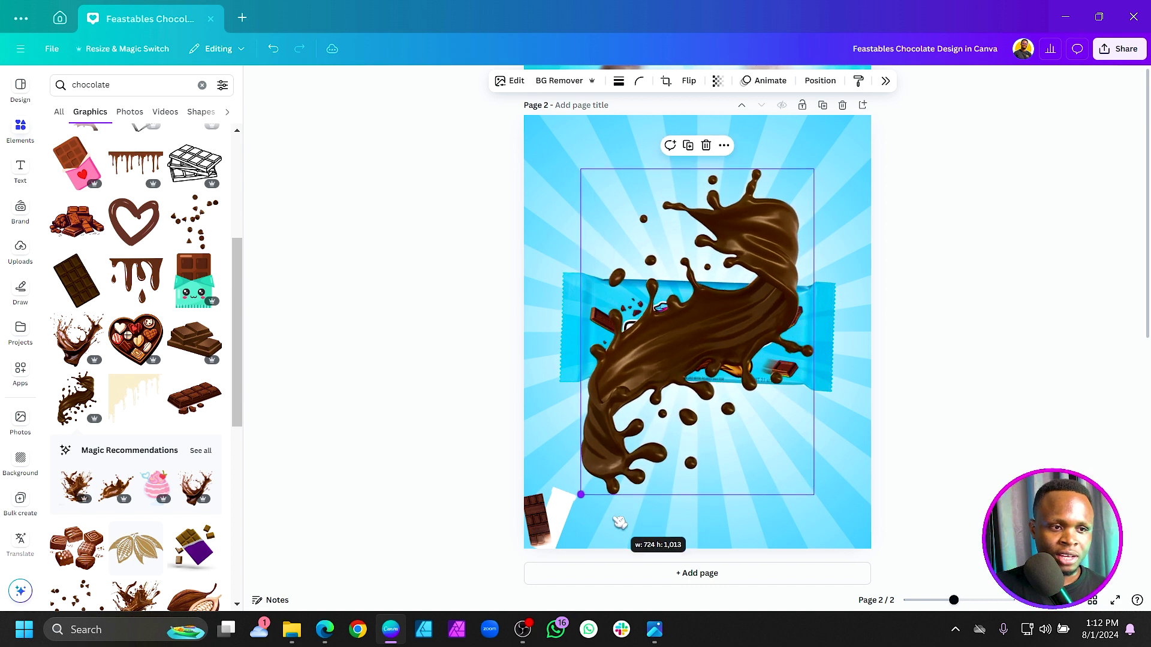
{"action": "left_click_drag", "start_coordinate": [696, 520], "coordinate": [808, 451]}
{"action": "left_click_drag", "start_coordinate": [754, 425], "coordinate": [764, 402]}
{"action": "left_click_drag", "start_coordinate": [846, 445], "coordinate": [867, 402]}
{"action": "left_click_drag", "start_coordinate": [749, 415], "coordinate": [730, 418]}
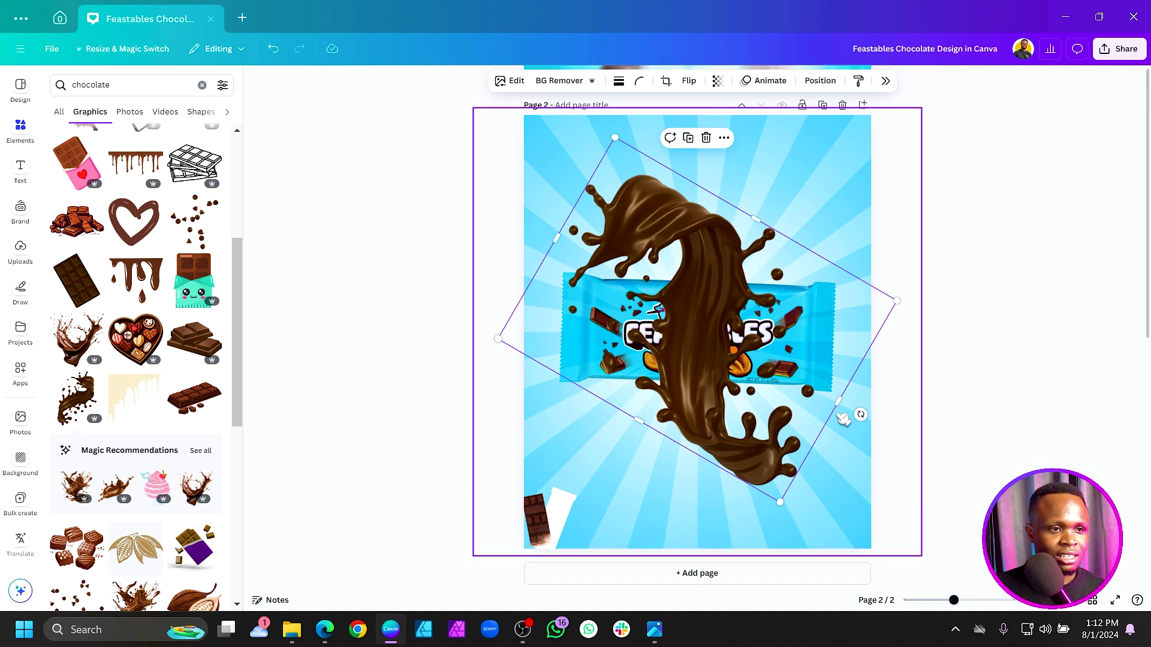
{"action": "left_click_drag", "start_coordinate": [858, 419], "coordinate": [586, 270]}
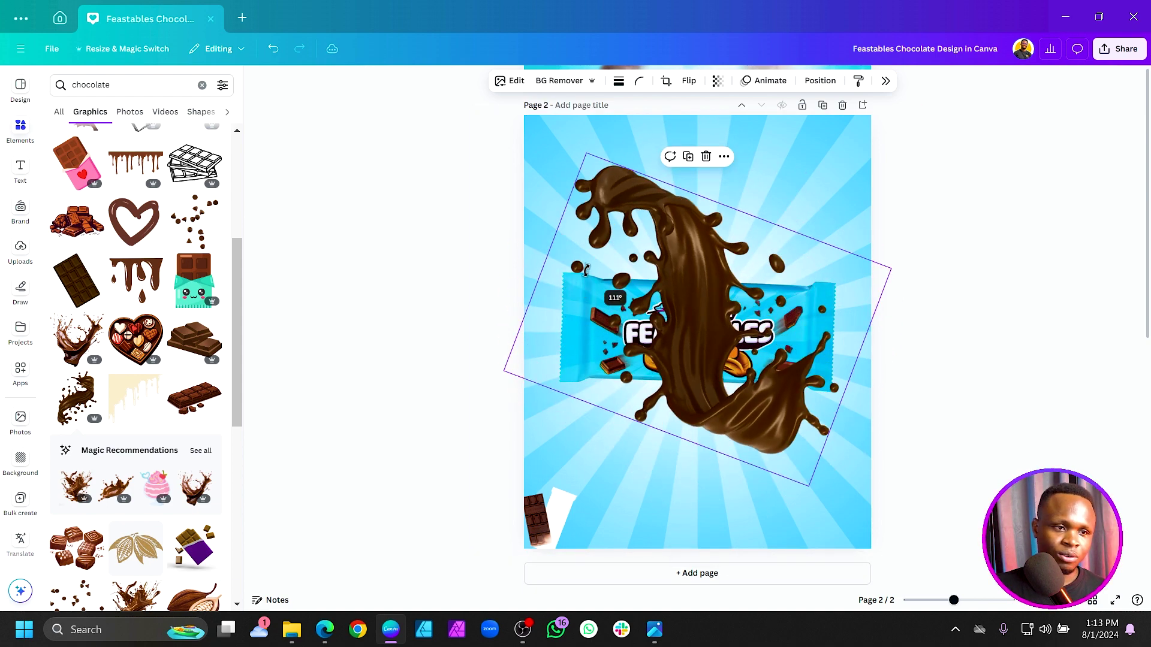
{"action": "left_click_drag", "start_coordinate": [690, 338], "coordinate": [696, 368]}
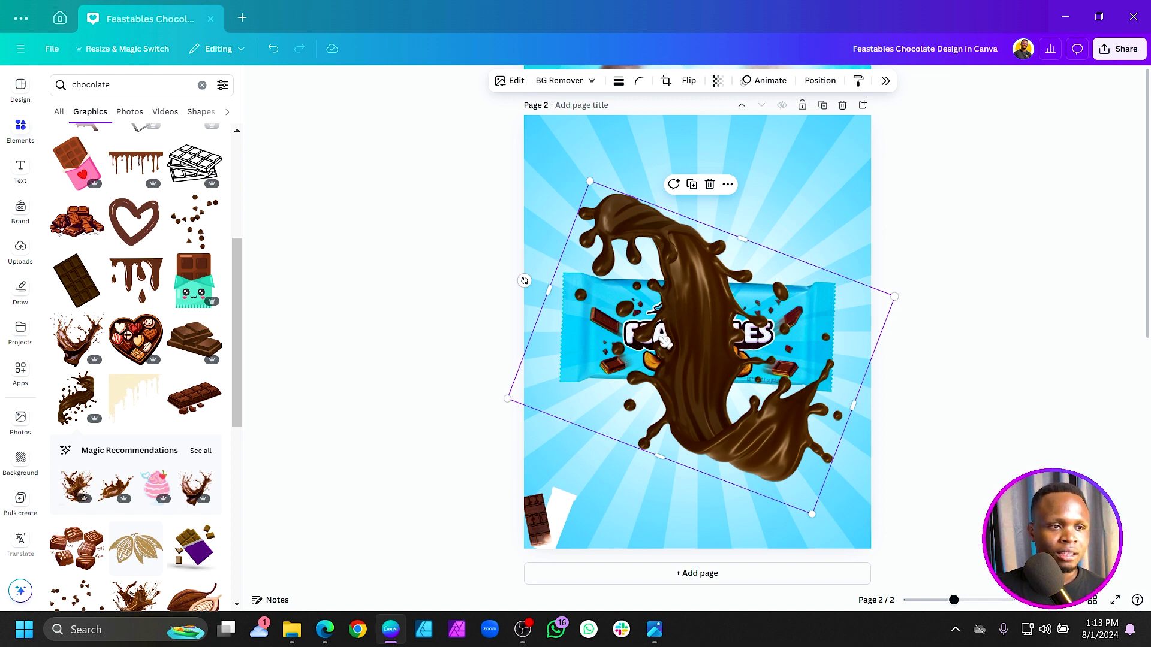
Step: Move the chocolate splash directly below the Feastables wrapper in the layer order
{"action": "right_click", "coordinate": [698, 291]}
{"action": "mouse_move", "coordinate": [761, 376]}
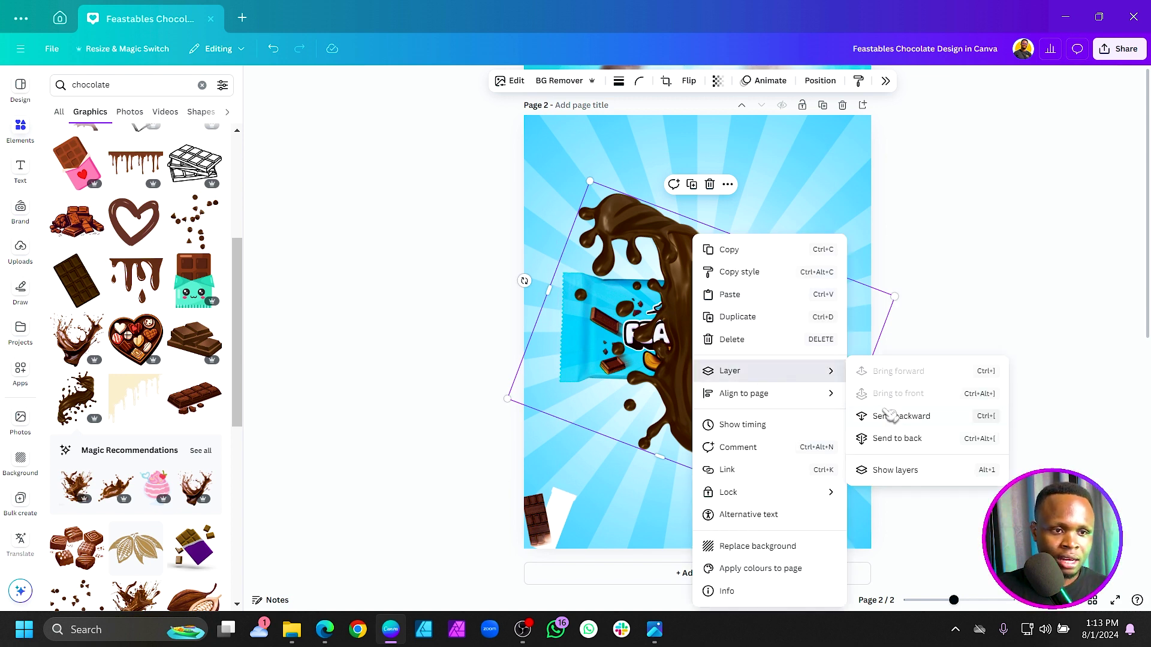
{"action": "left_click", "coordinate": [895, 470]}
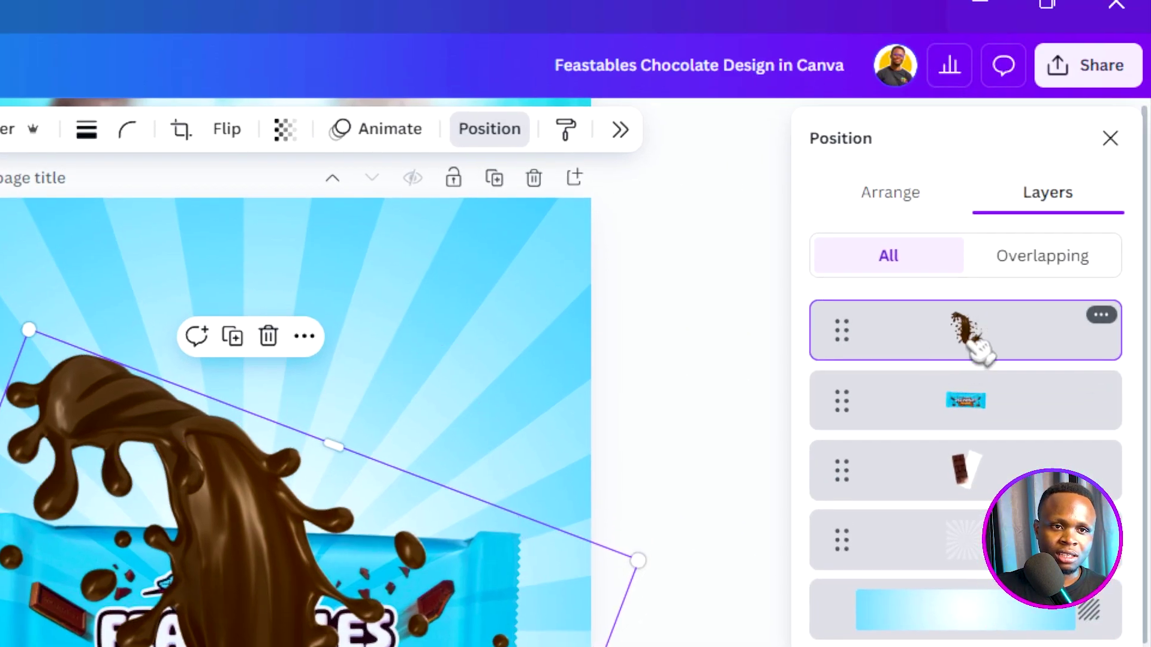
{"action": "left_click_drag", "start_coordinate": [1062, 186], "coordinate": [1052, 232]}
{"action": "left_click_drag", "start_coordinate": [953, 432], "coordinate": [995, 434]}
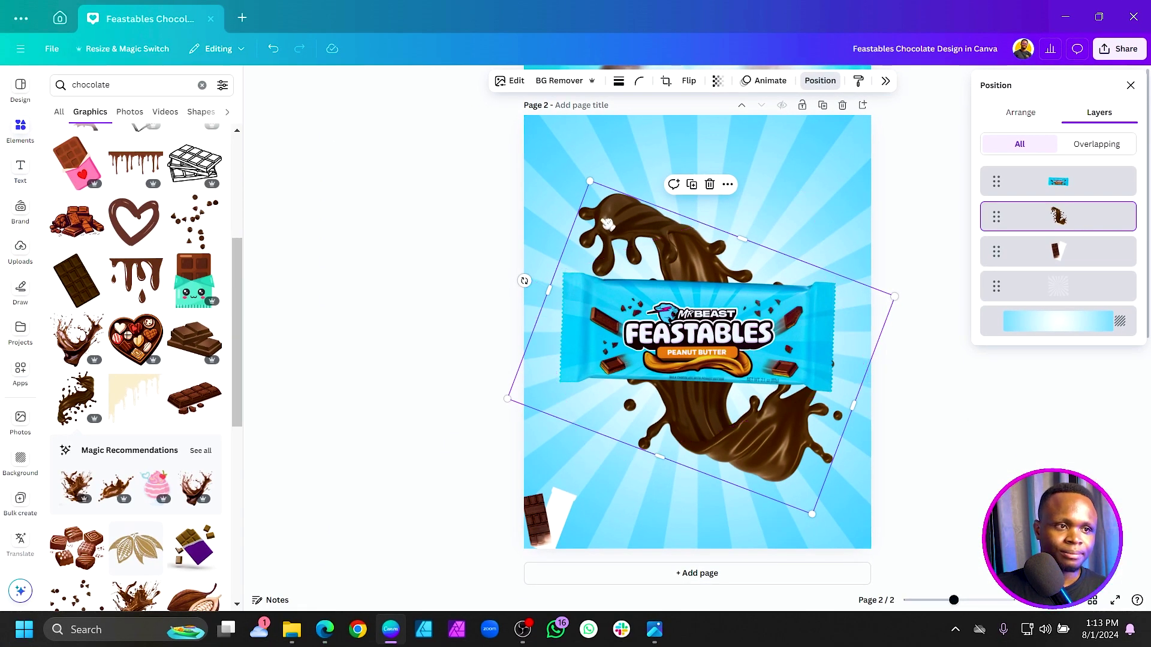
Step: Duplicate the chocolate splash, align the copy exactly over the original and crop it to the lower curl overlapping the wrapper's right end
{"action": "key", "text": "ctrl+d"}
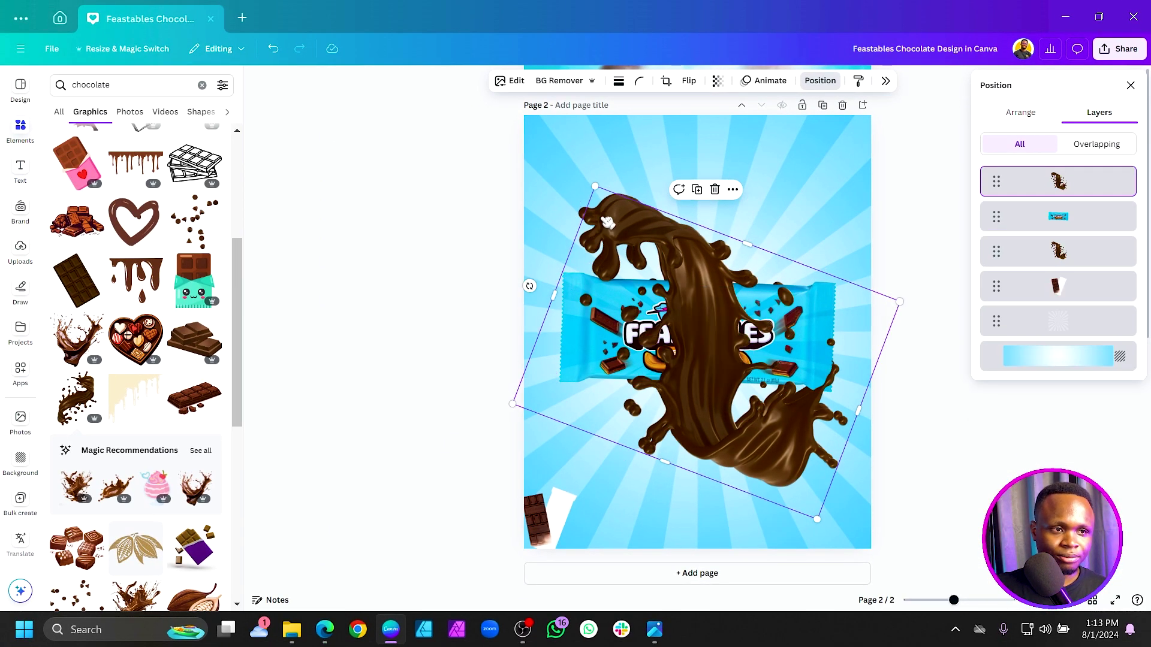
{"action": "left_click_drag", "start_coordinate": [604, 221], "coordinate": [595, 215]}
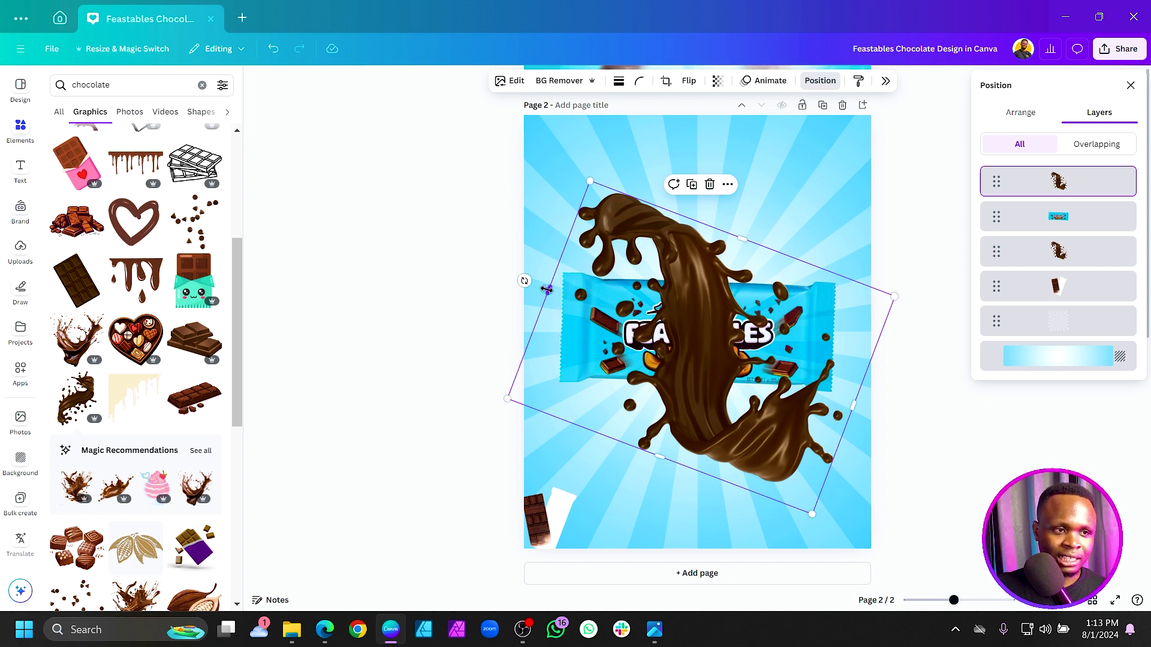
{"action": "left_click_drag", "start_coordinate": [550, 290], "coordinate": [735, 396]}
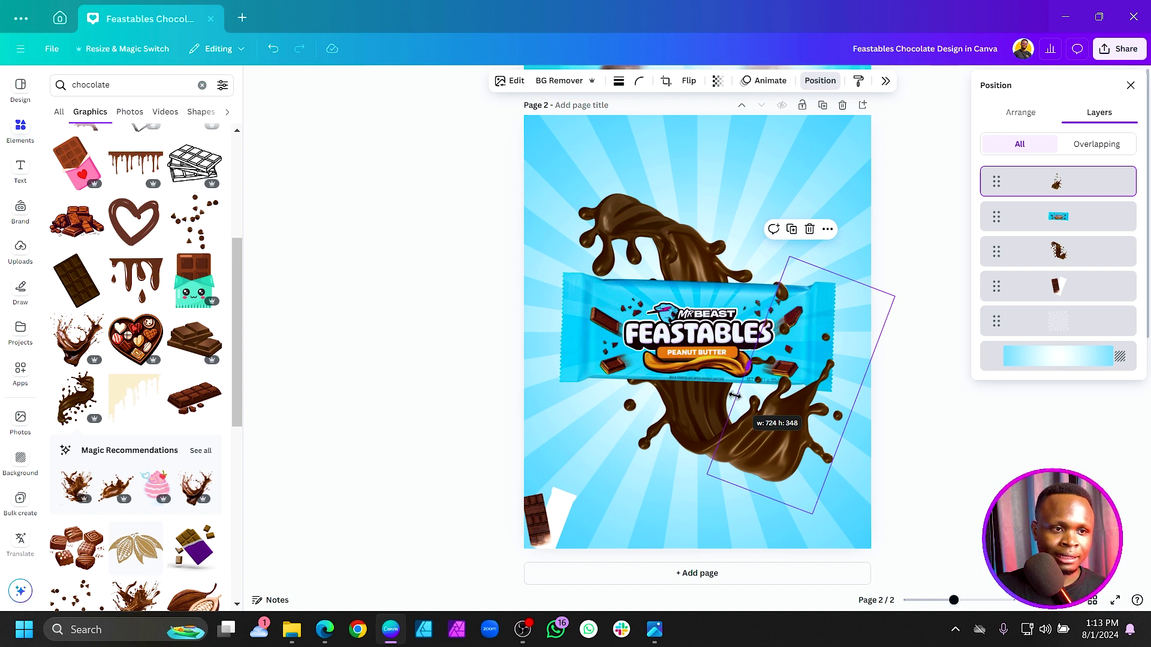
{"action": "left_click_drag", "start_coordinate": [834, 273], "coordinate": [841, 329]}
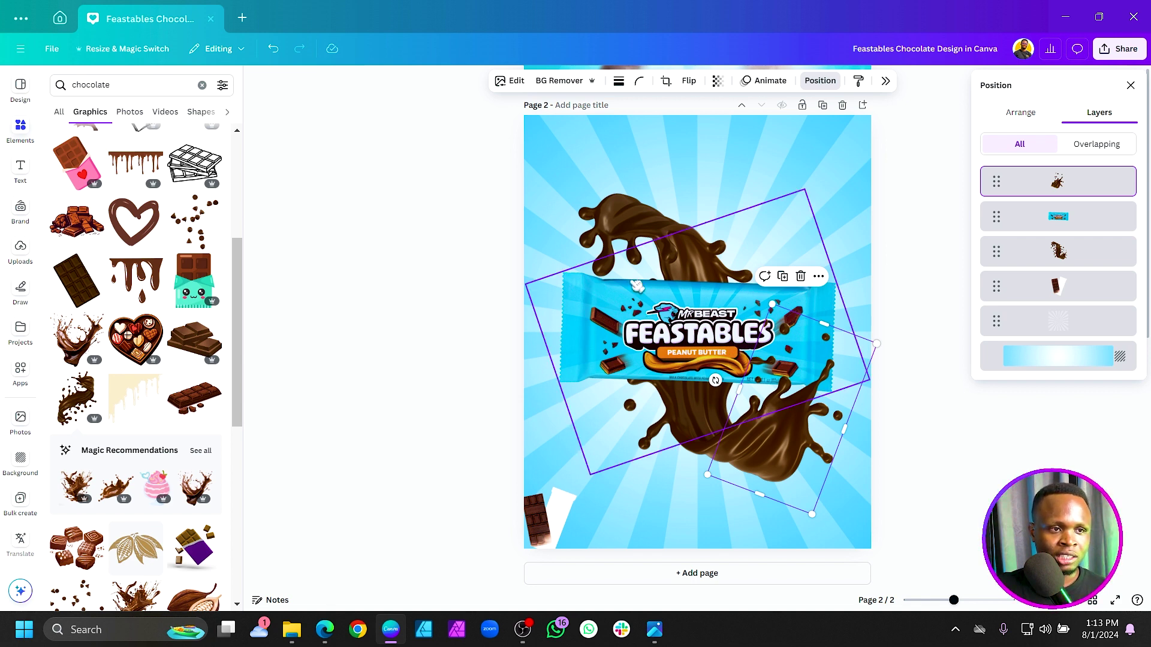
Step: Duplicate the splash behind the wrapper and extract the oval chocolate droplet from the copy with Magic Grab
{"action": "left_click", "coordinate": [628, 221]}
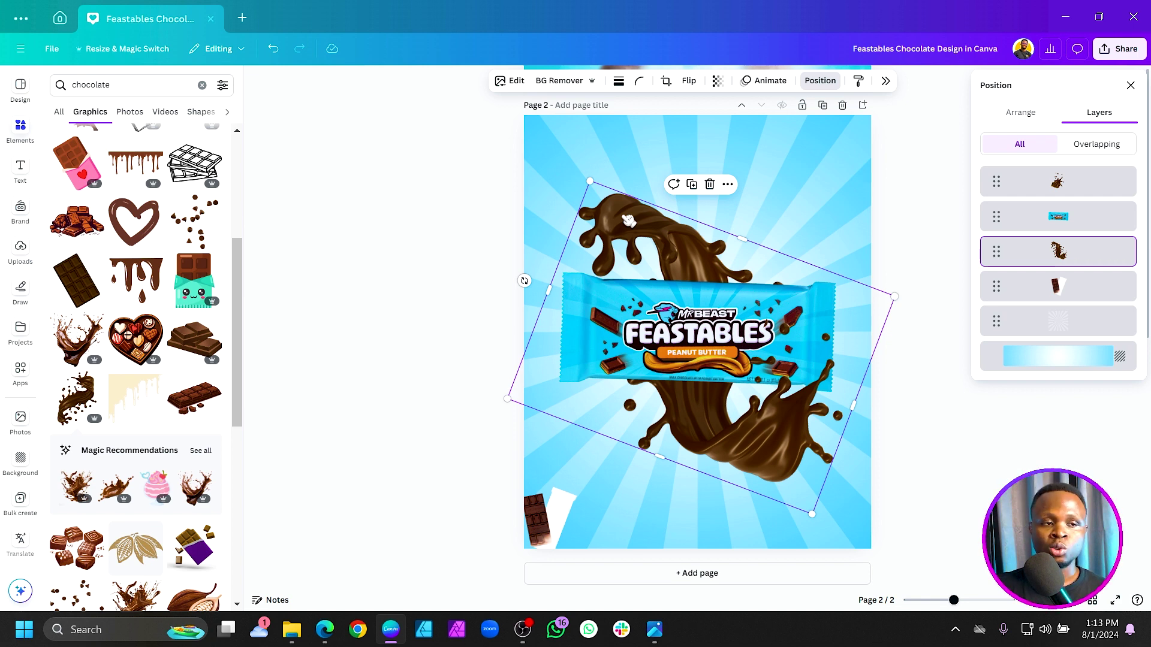
{"action": "left_click_drag", "start_coordinate": [628, 220], "coordinate": [838, 120]}
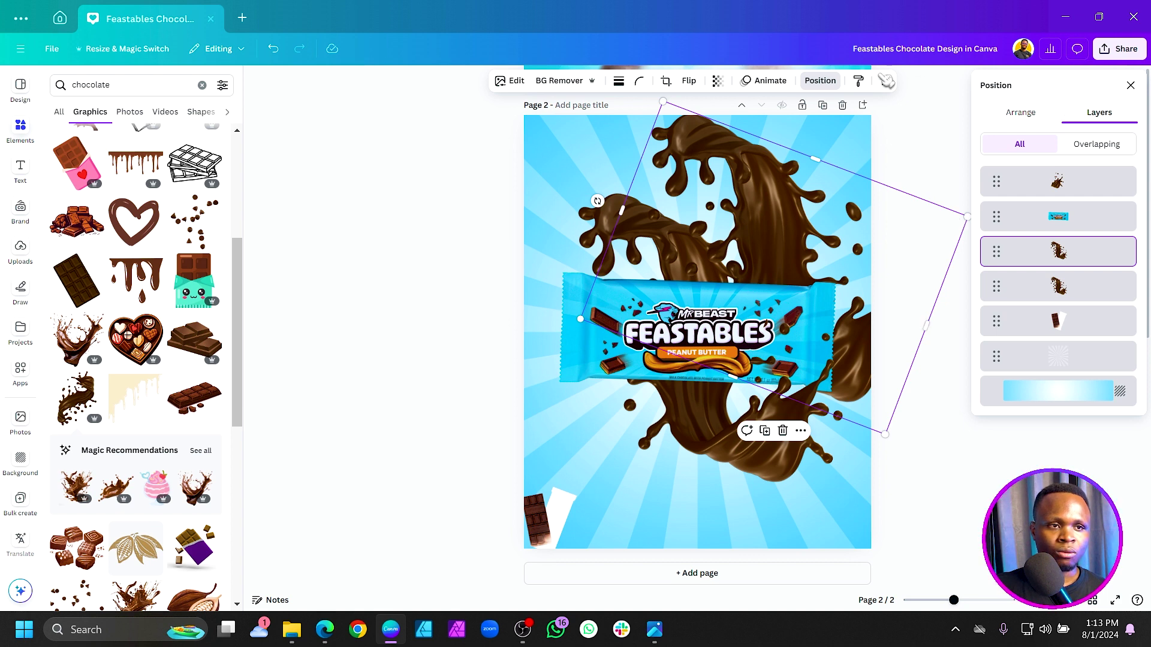
{"action": "left_click", "coordinate": [1131, 86]}
{"action": "left_click", "coordinate": [887, 81]}
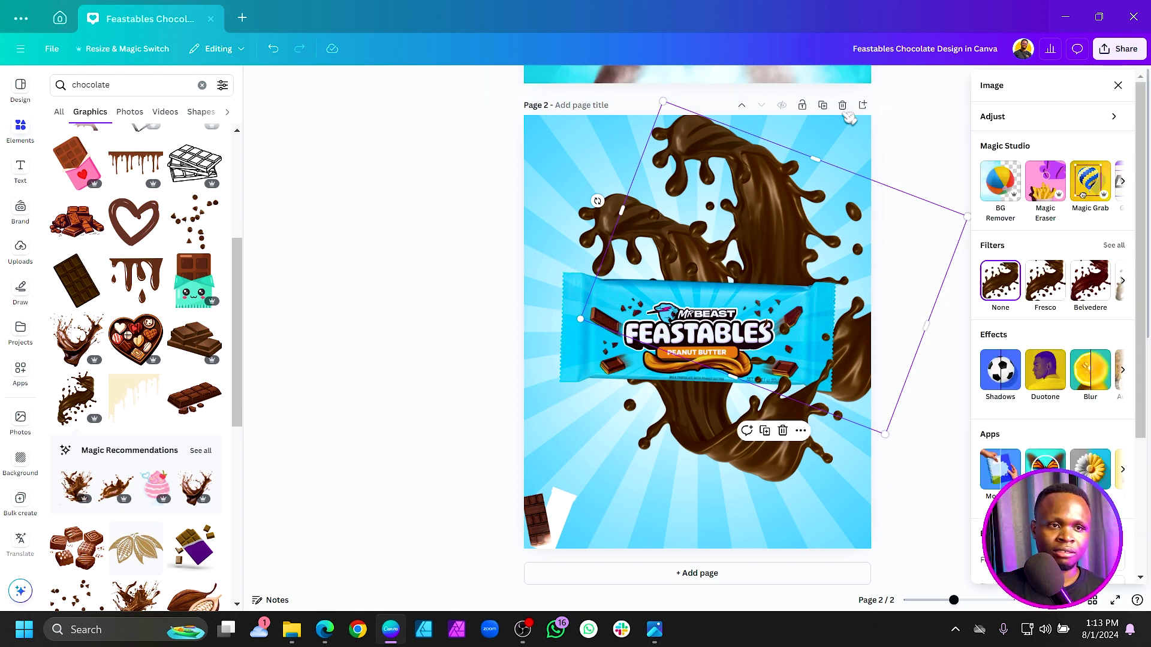
{"action": "left_click", "coordinate": [1082, 191]}
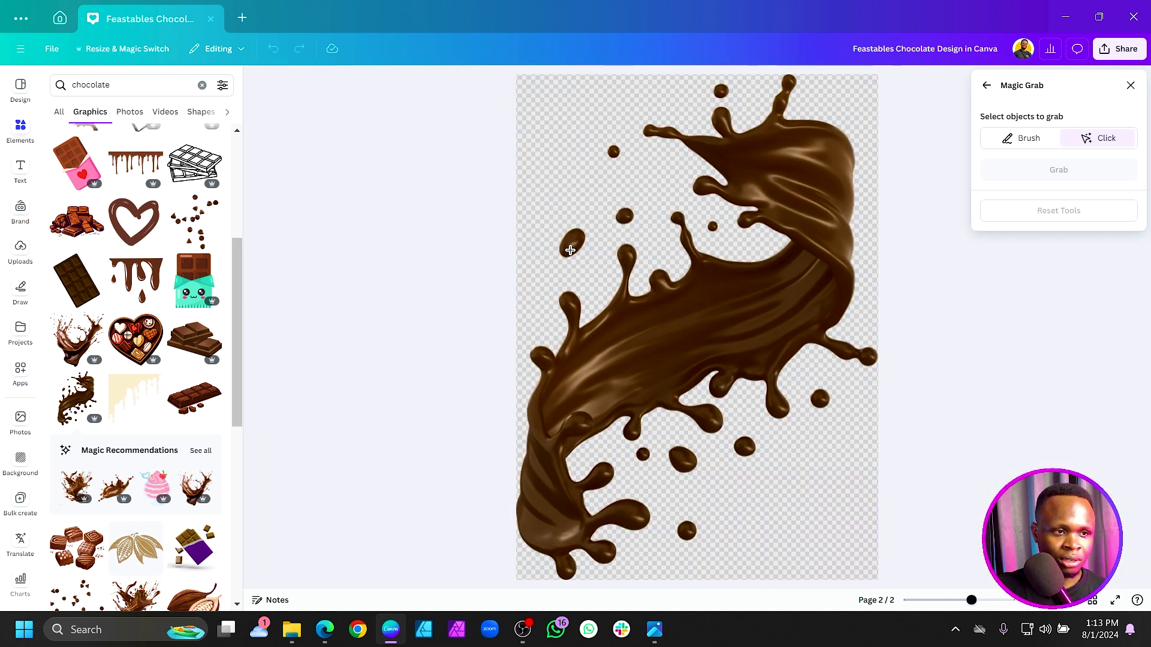
{"action": "left_click", "coordinate": [575, 246]}
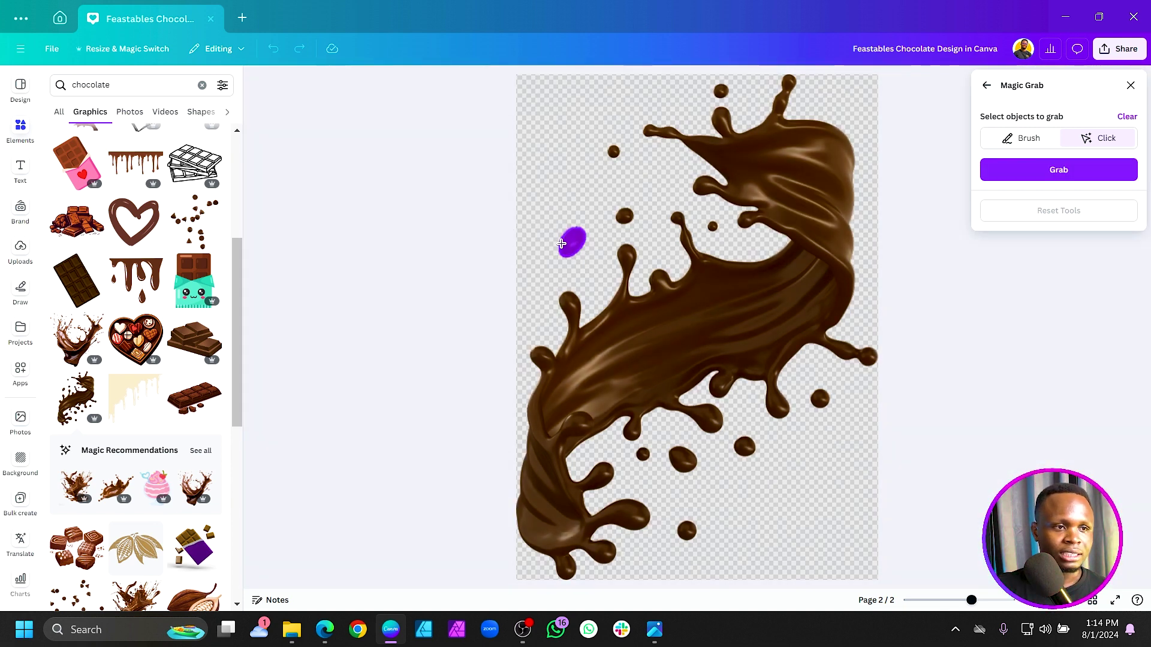
{"action": "left_click", "coordinate": [1048, 174]}
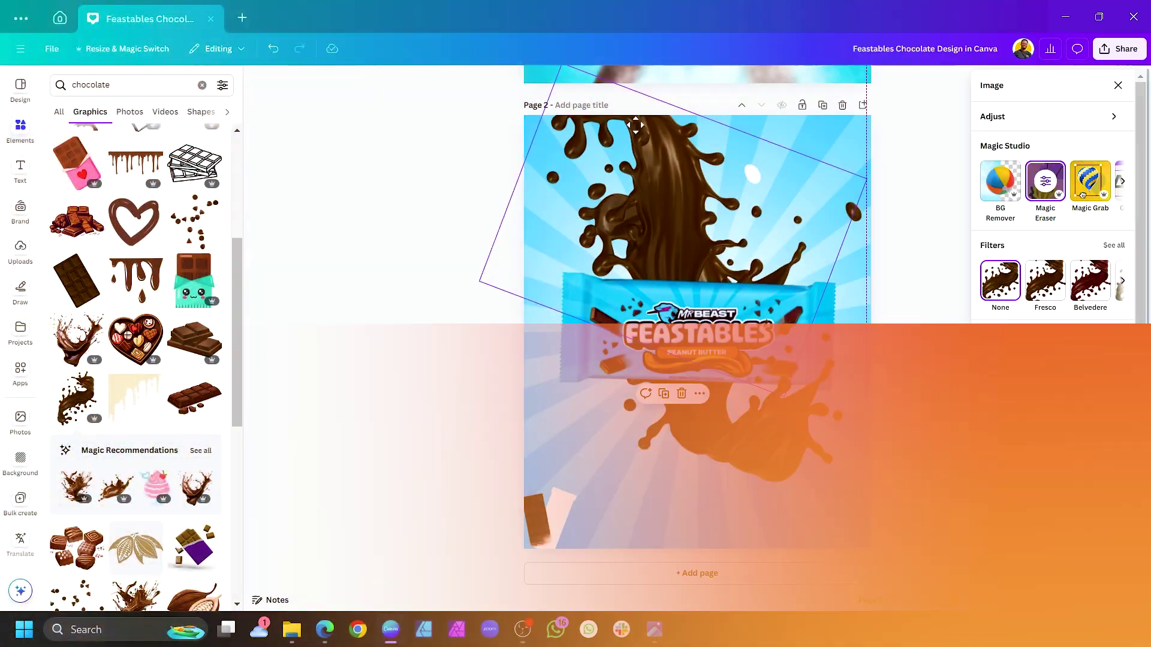
{"action": "left_click_drag", "start_coordinate": [635, 124], "coordinate": [776, 139]}
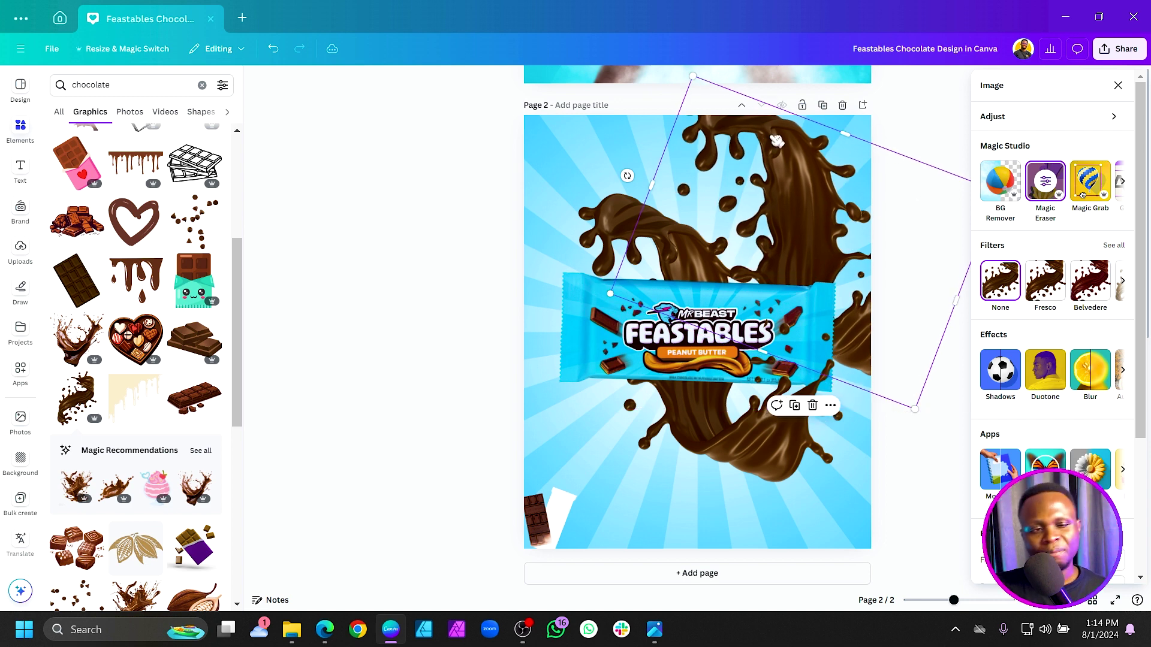
Step: Extract the small round droplet from the splash copy with Magic Grab and delete the remaining splash copy
{"action": "left_click", "coordinate": [1085, 193]}
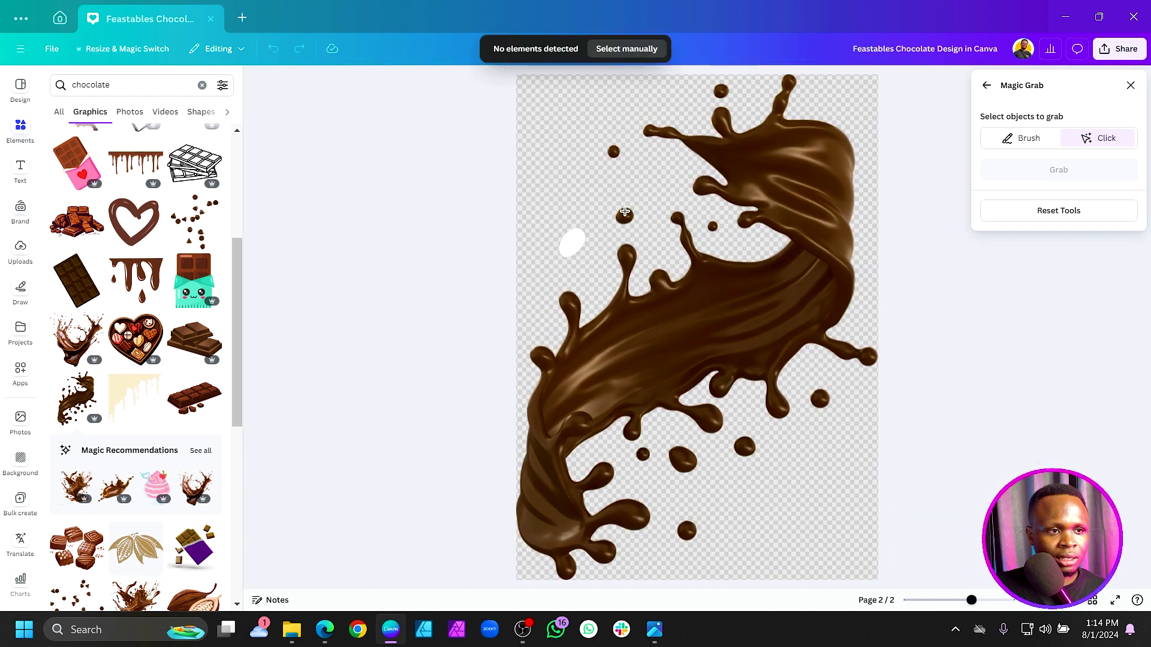
{"action": "left_click", "coordinate": [625, 215]}
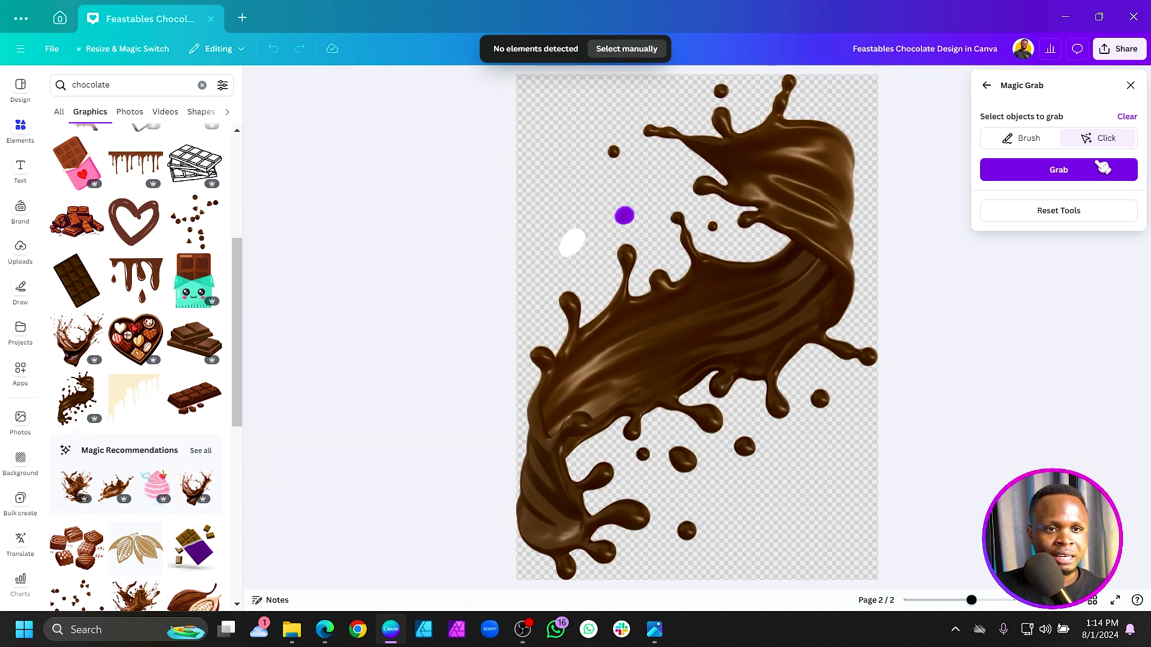
{"action": "left_click", "coordinate": [1103, 170]}
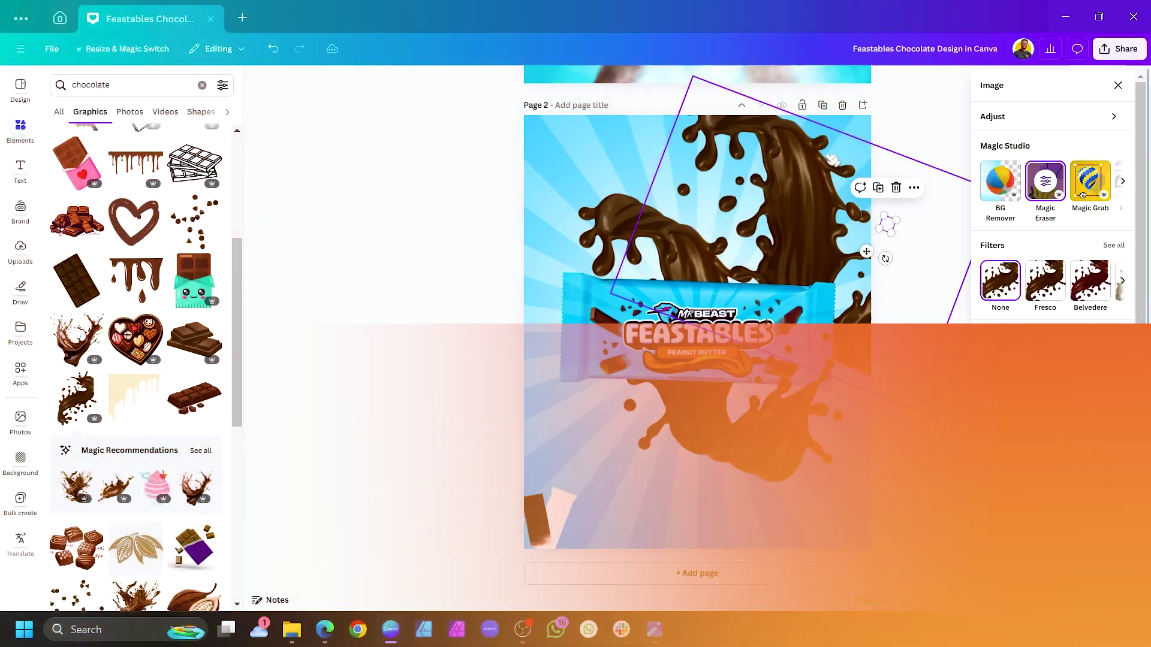
{"action": "left_click_drag", "start_coordinate": [832, 158], "coordinate": [611, 148]}
{"action": "key", "text": "Delete"}
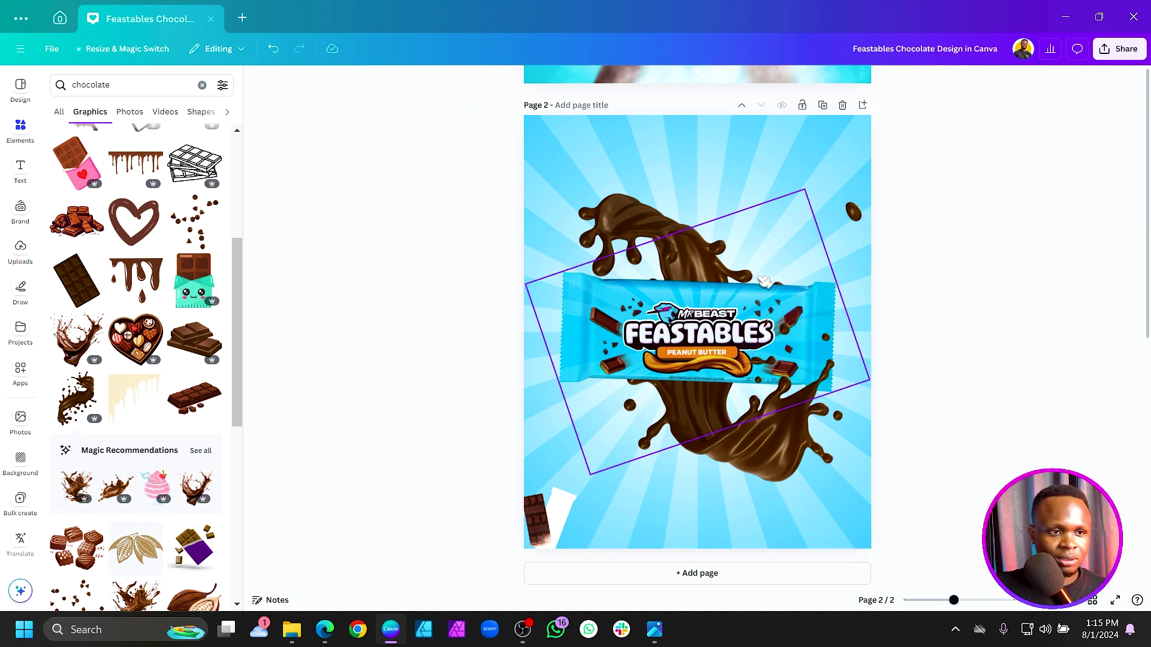
{"action": "left_click", "coordinate": [789, 291]}
{"action": "left_click", "coordinate": [967, 226]}
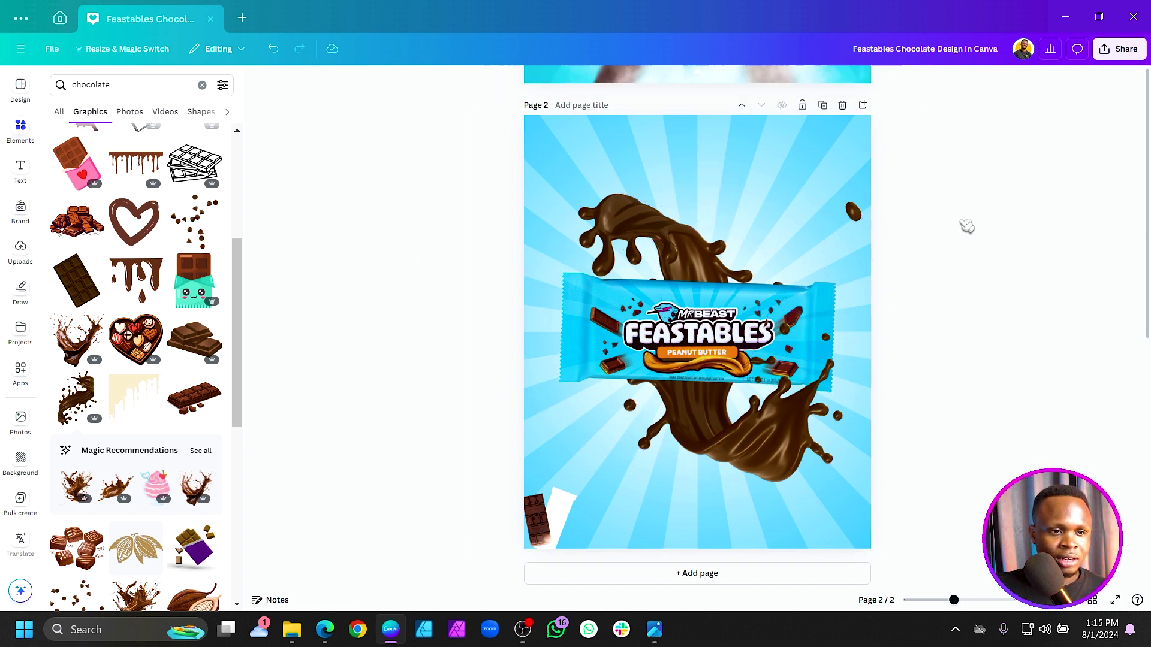
Step: Scatter copies of the oval droplet at the wrapper's upper corners, above its right end, below its left end and beneath the splash
{"action": "left_click_drag", "start_coordinate": [853, 211], "coordinate": [833, 306]}
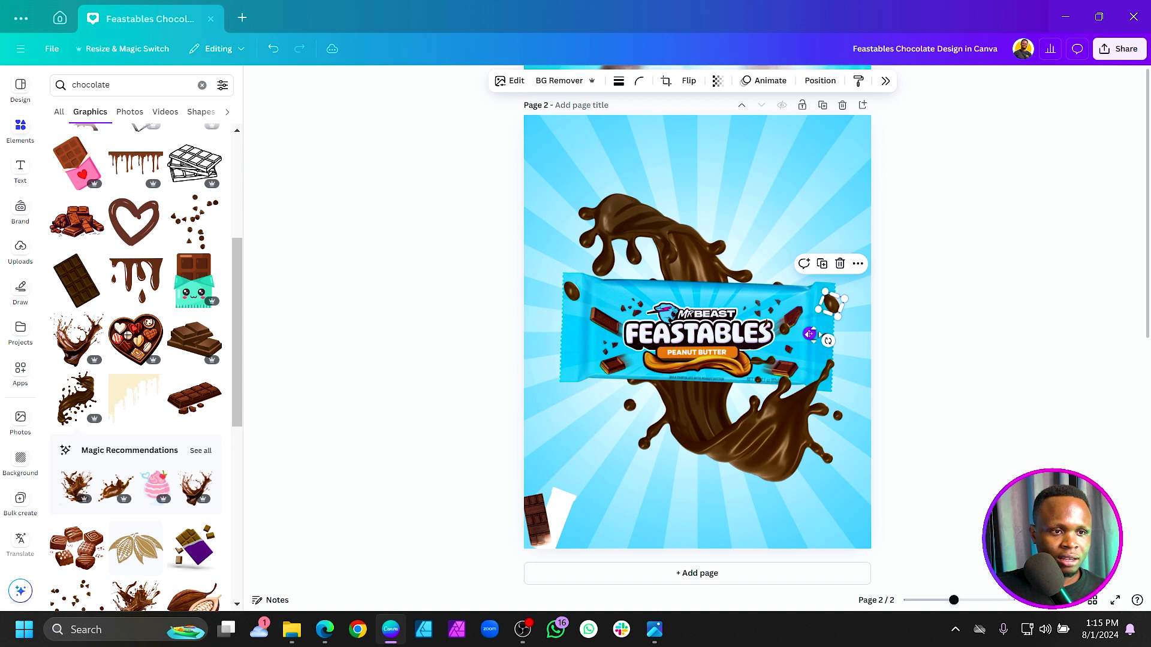
{"action": "left_click_drag", "start_coordinate": [792, 281], "coordinate": [795, 283]}
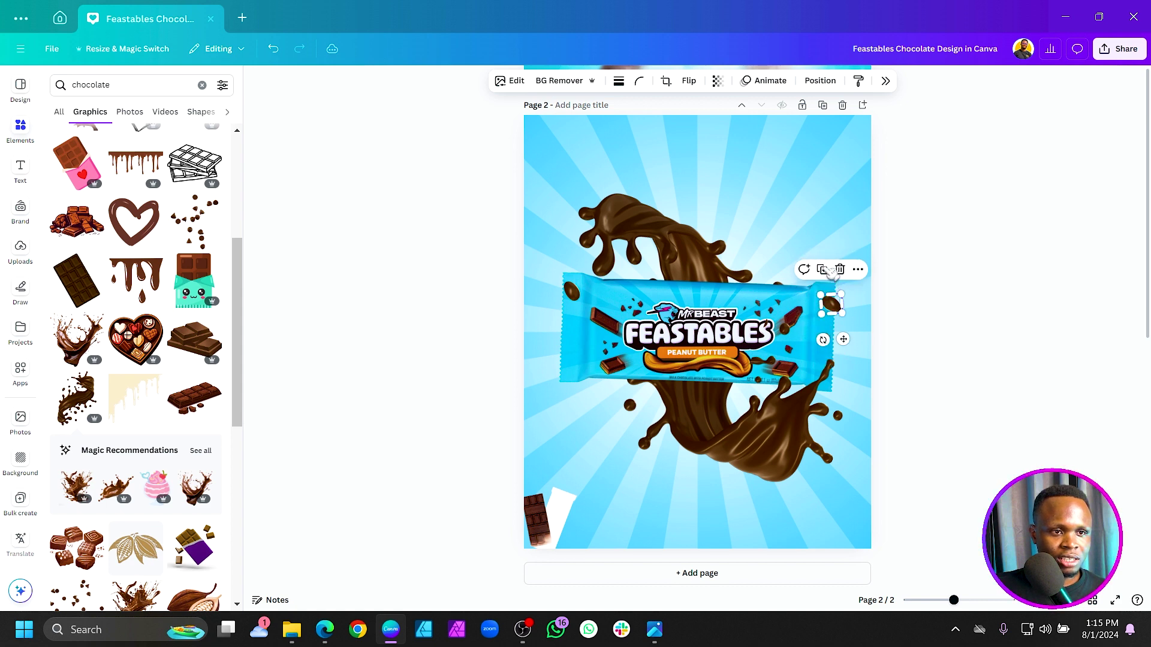
{"action": "left_click_drag", "start_coordinate": [842, 312], "coordinate": [804, 526]}
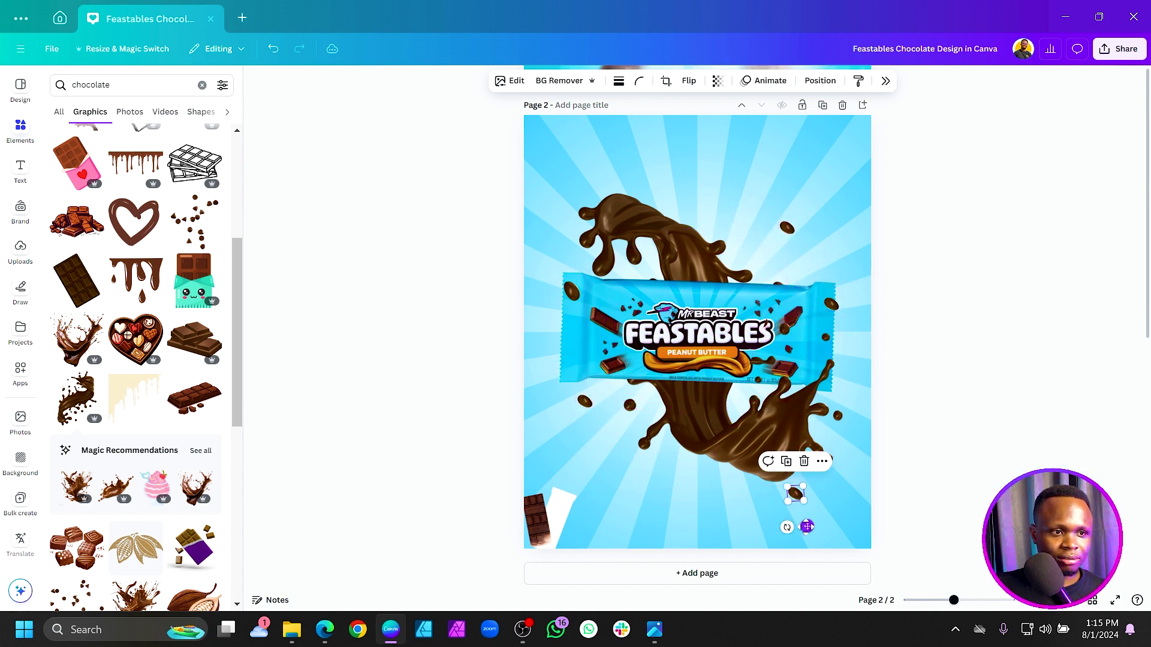
{"action": "left_click", "coordinate": [450, 333]}
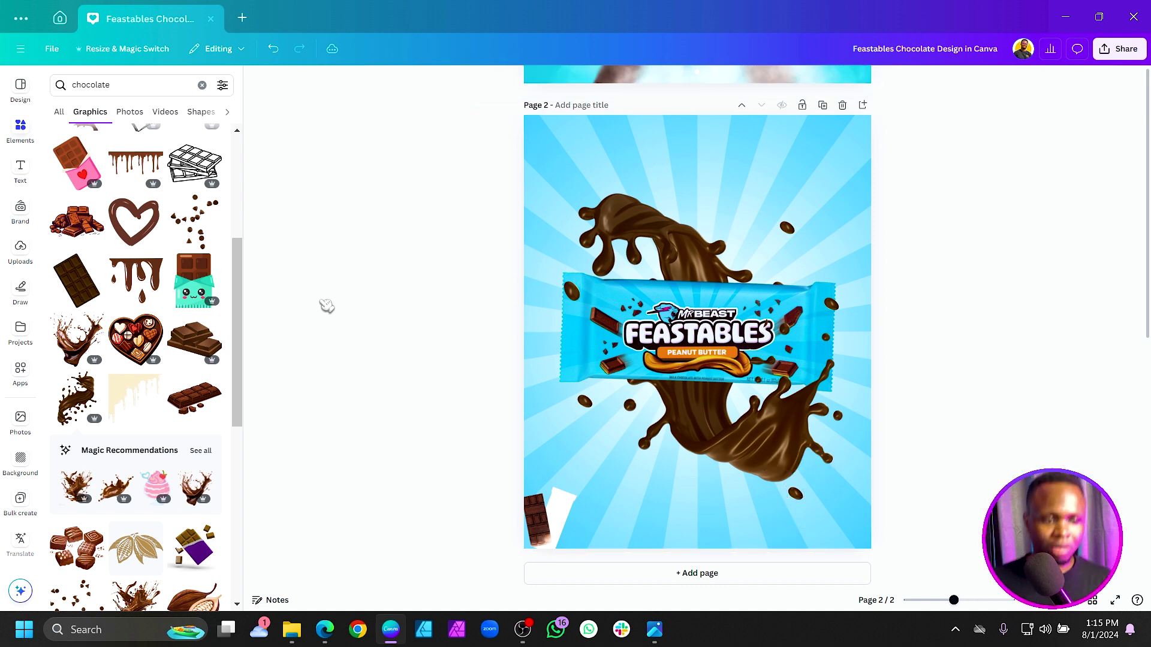
Step: Move the leftover chocolate bar image above the splash and extract the chocolate bar from it with Magic Grab
{"action": "left_click_drag", "start_coordinate": [562, 536], "coordinate": [733, 192]}
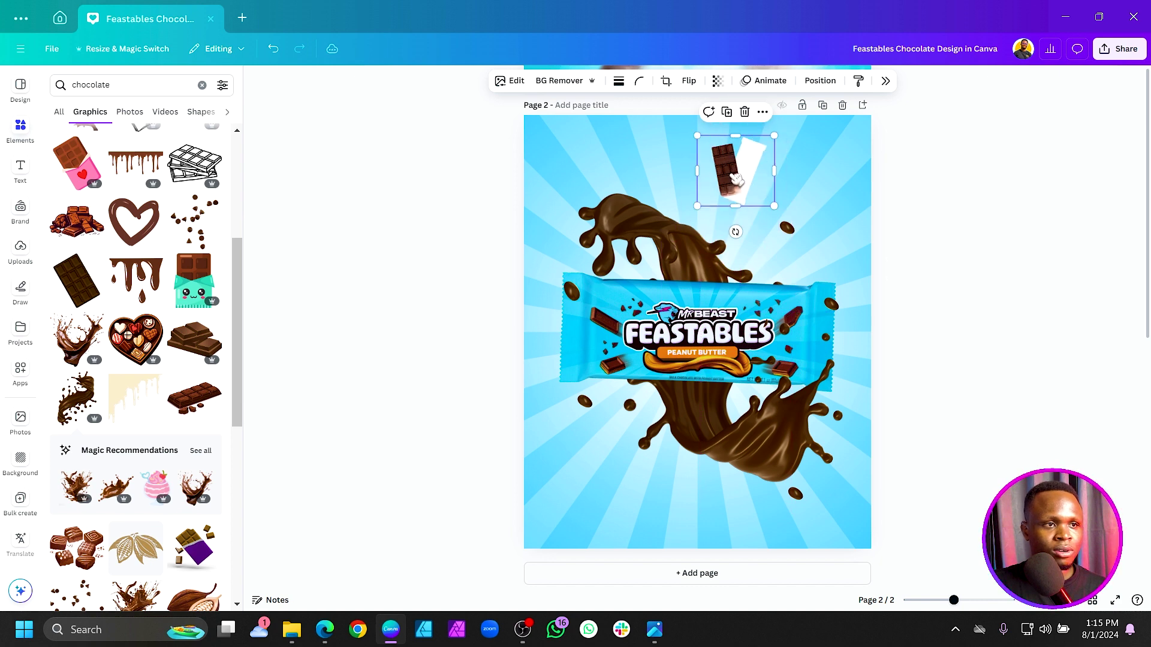
{"action": "left_click", "coordinate": [515, 83]}
{"action": "left_click", "coordinate": [1090, 182]}
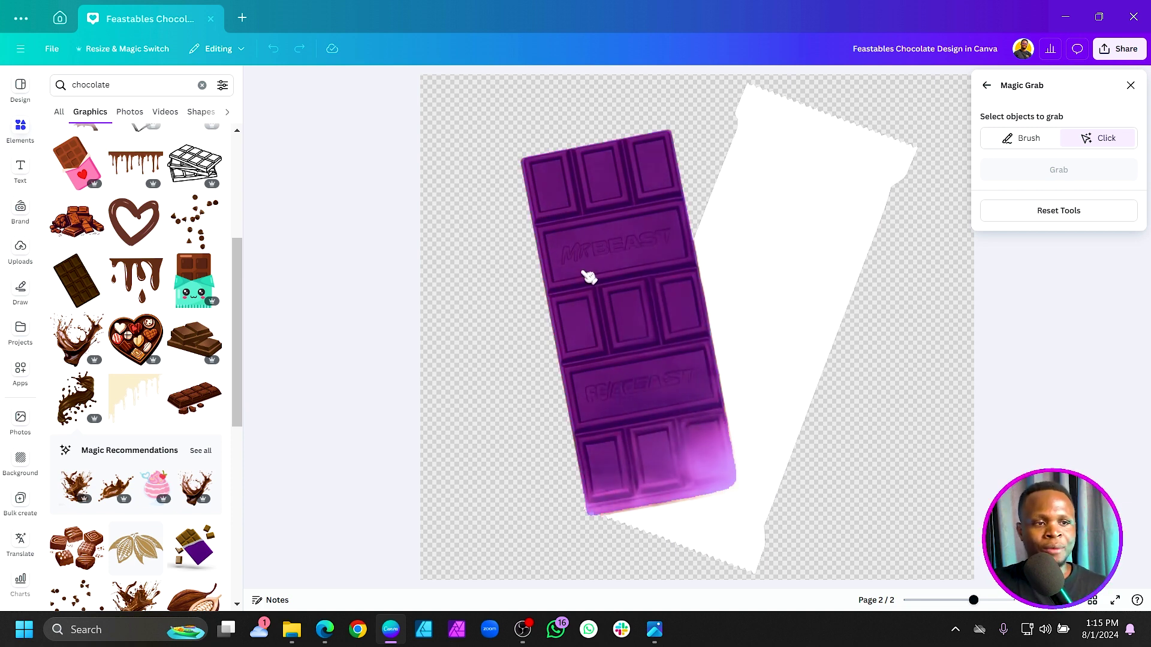
{"action": "left_click", "coordinate": [623, 273]}
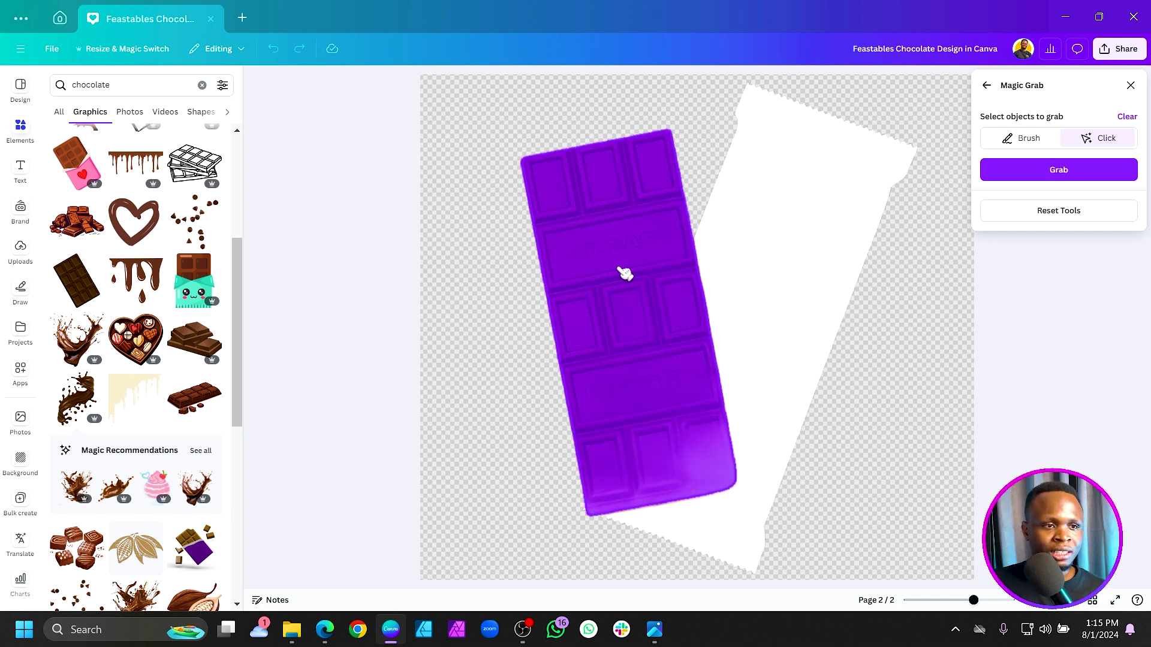
{"action": "left_click", "coordinate": [1088, 169]}
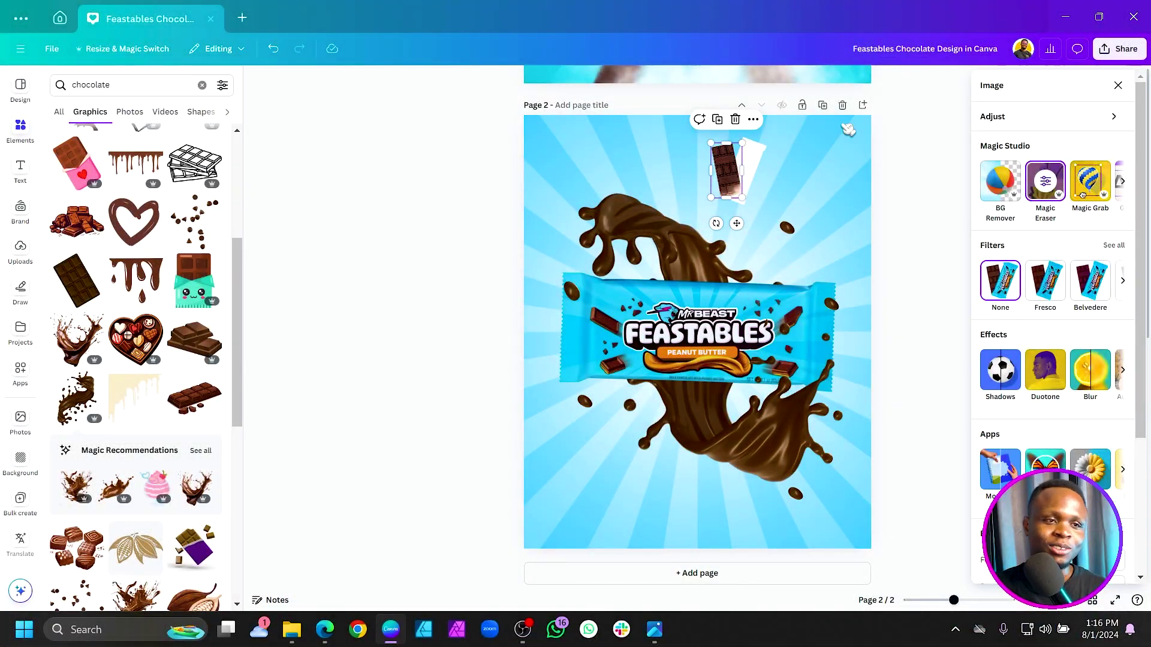
Step: Move the extracted chocolate bar to the page's upper-left area and delete the leftover image with the white wrapper cutout
{"action": "left_click_drag", "start_coordinate": [726, 170], "coordinate": [612, 167]}
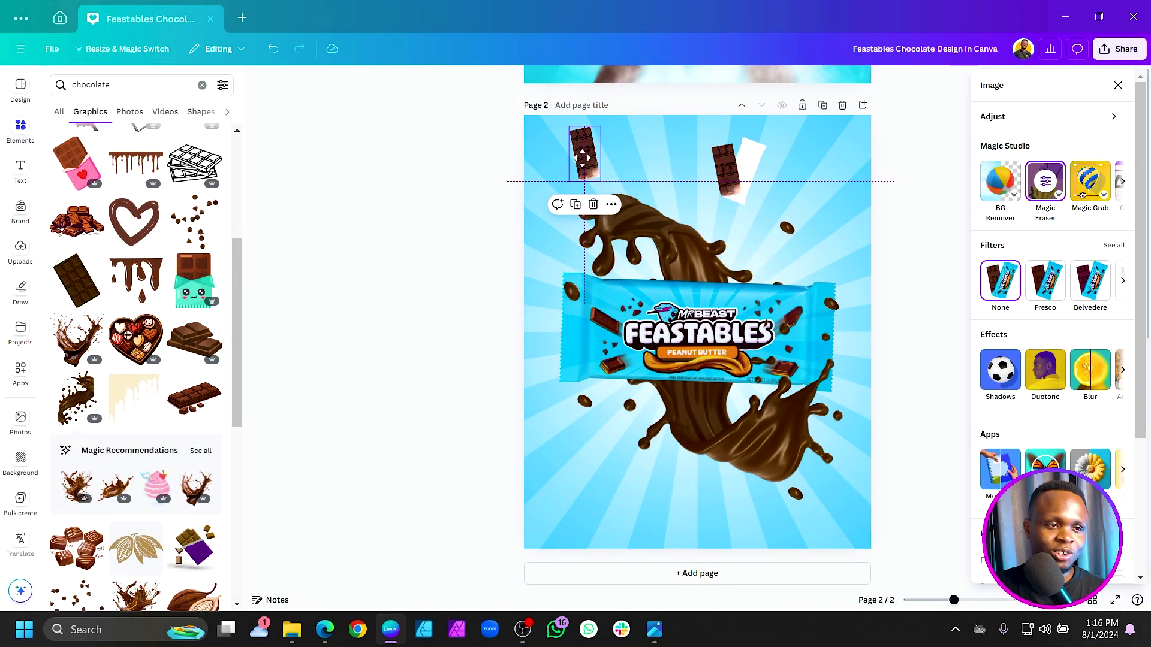
{"action": "left_click_drag", "start_coordinate": [725, 163], "coordinate": [768, 154]}
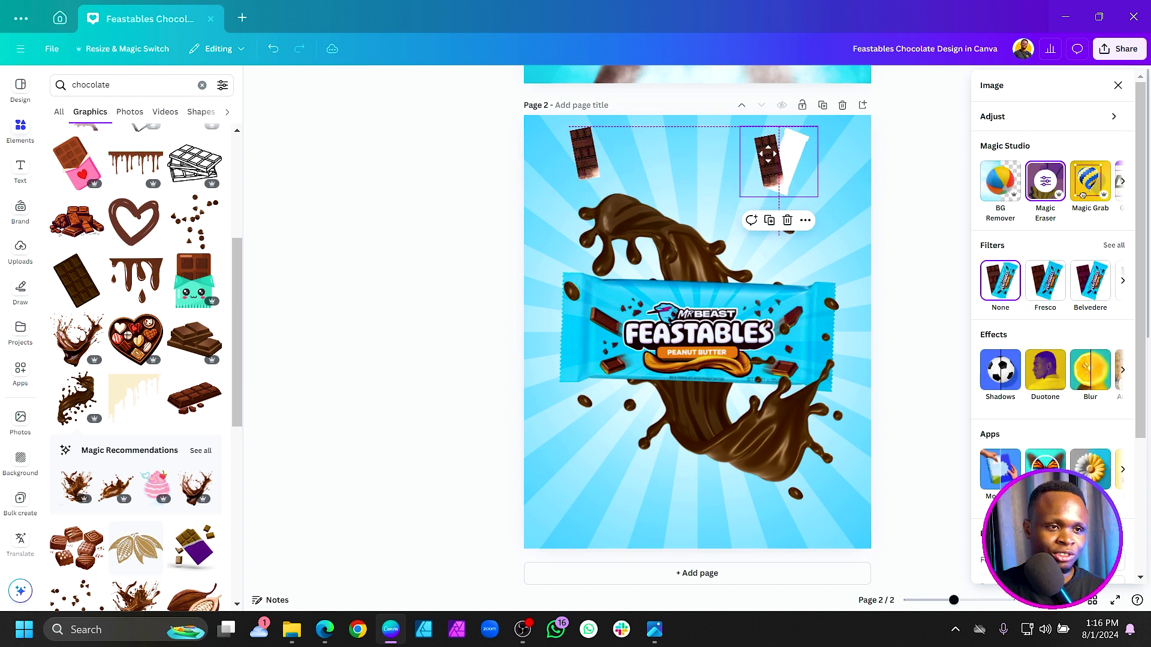
{"action": "key", "text": "Delete"}
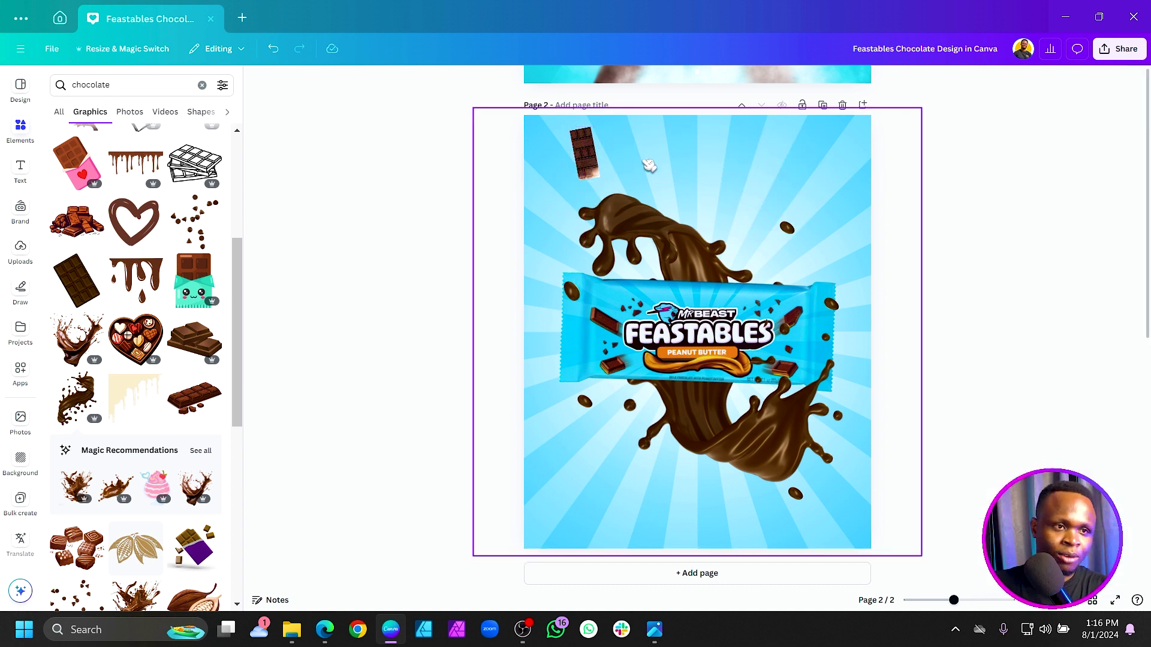
Step: Rotate the extracted chocolate bar to a diagonal tilt
{"action": "left_click", "coordinate": [587, 157]}
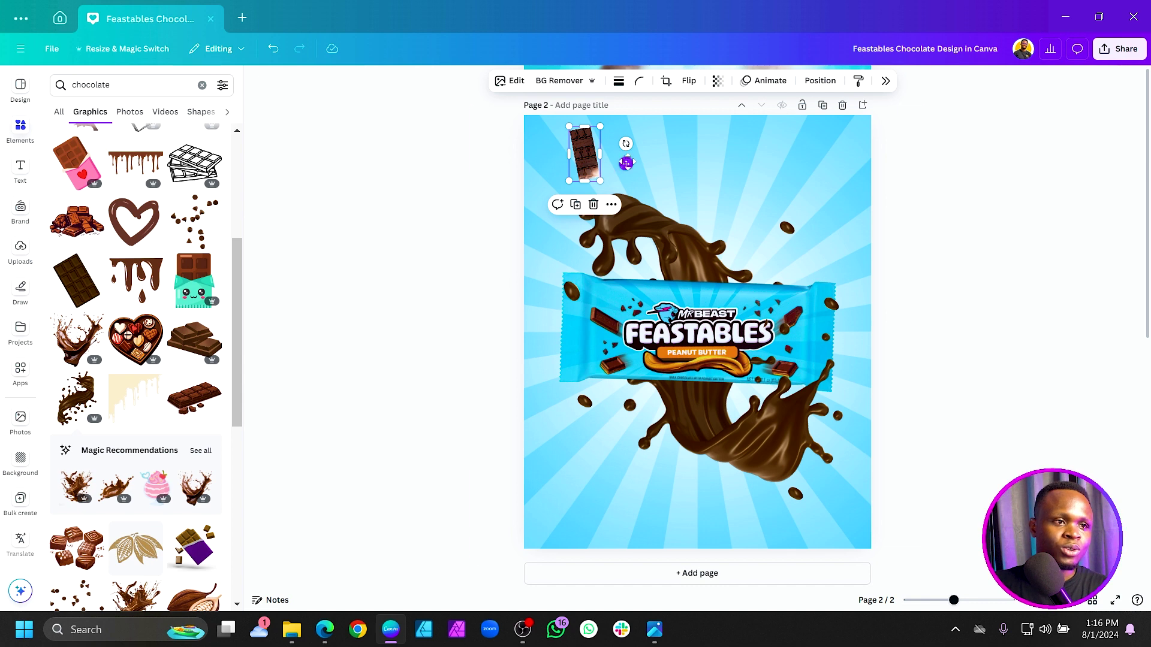
{"action": "left_click_drag", "start_coordinate": [626, 144], "coordinate": [597, 174]}
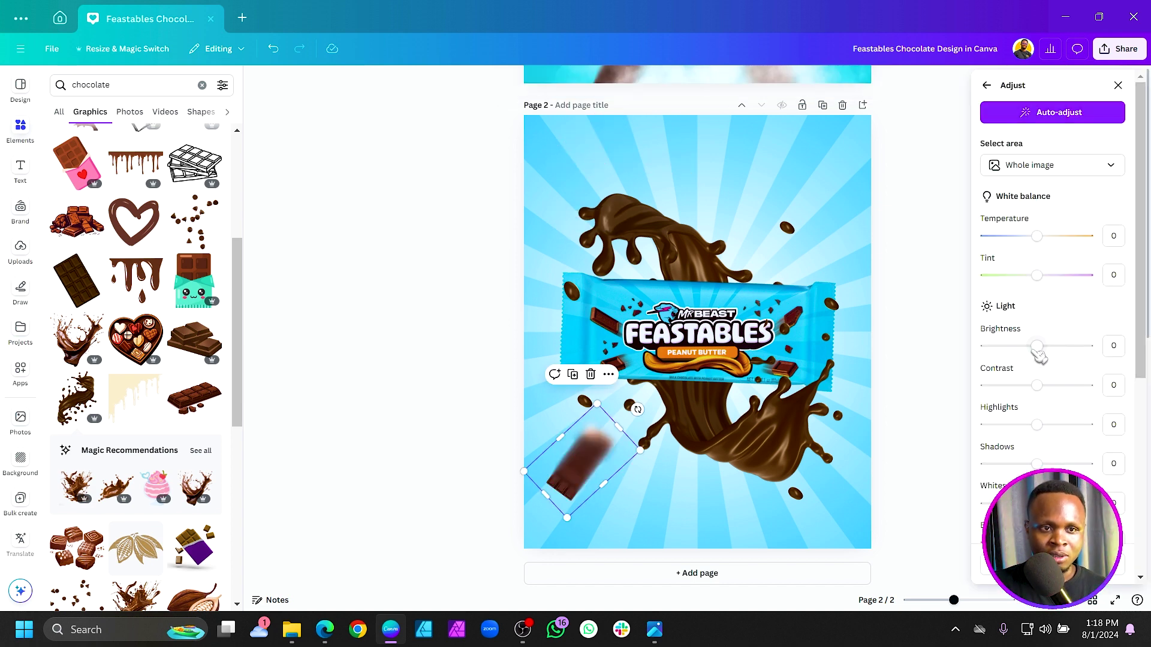
Step: Enlarge the blurred chocolate bar to several times its size and position it diagonally across the wrapper
{"action": "left_click_drag", "start_coordinate": [641, 450], "coordinate": [652, 453]}
{"action": "key", "text": "ctrl+z"}
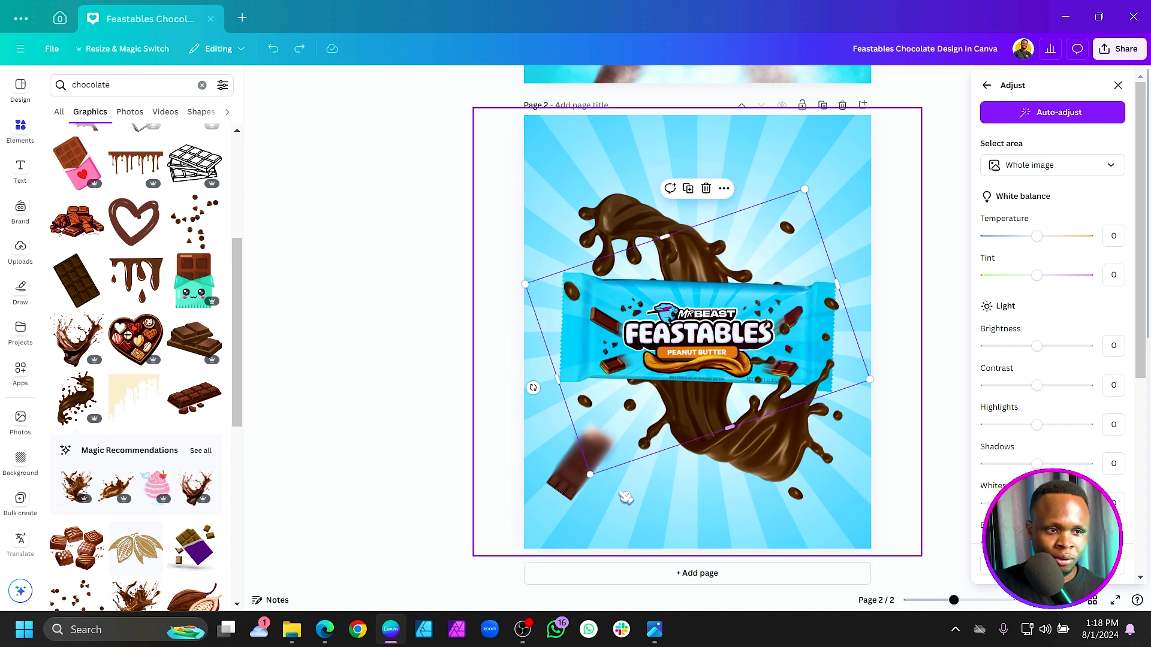
{"action": "left_click", "coordinate": [600, 461]}
{"action": "left_click_drag", "start_coordinate": [640, 448], "coordinate": [878, 377]}
{"action": "left_click_drag", "start_coordinate": [726, 471], "coordinate": [638, 514]}
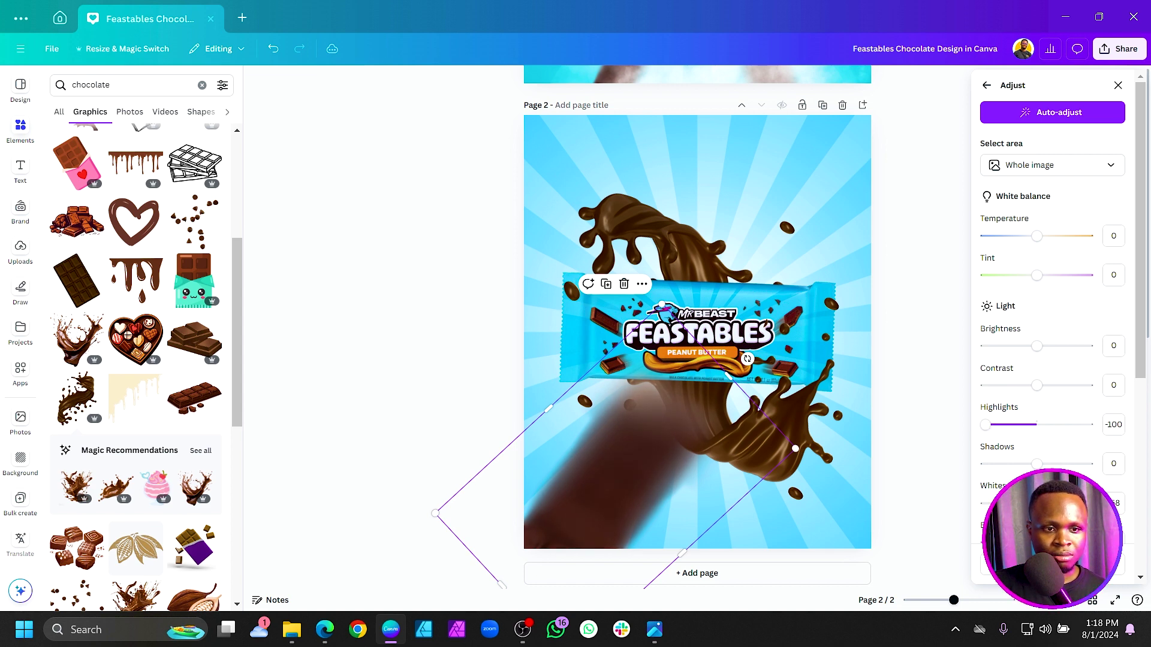
{"action": "left_click_drag", "start_coordinate": [555, 495], "coordinate": [666, 283]}
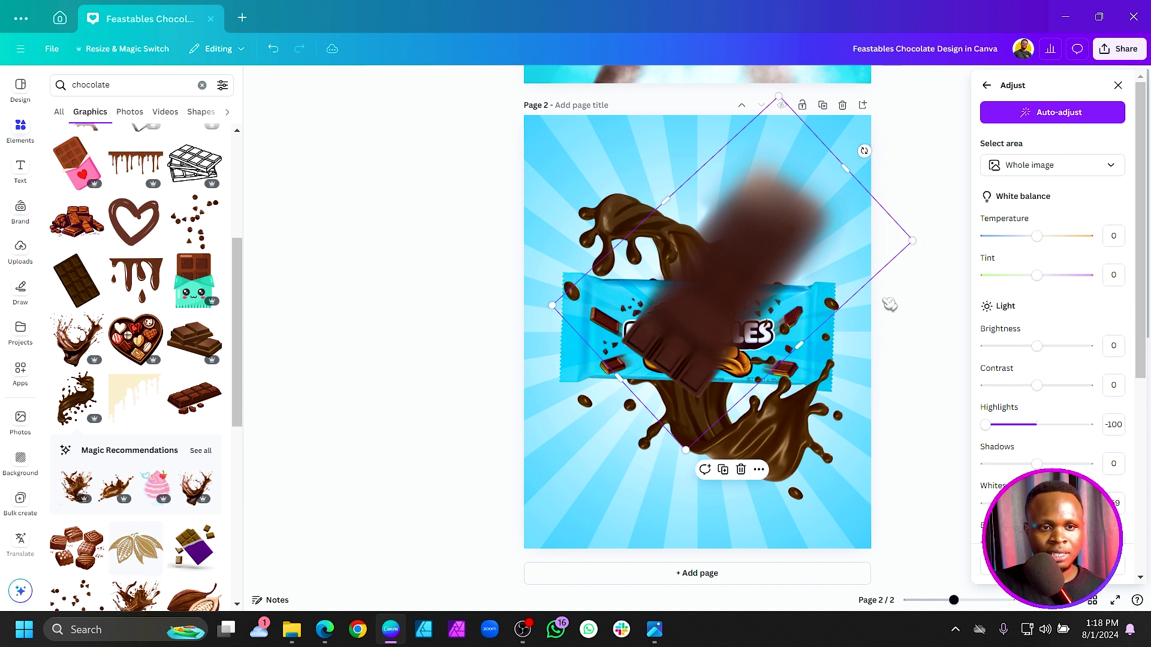
Step: Set the chocolate bar's brightness to 28 and contrast to 21, and move the bar towards the page's lower-left area
{"action": "left_click_drag", "start_coordinate": [1049, 347], "coordinate": [1058, 348]}
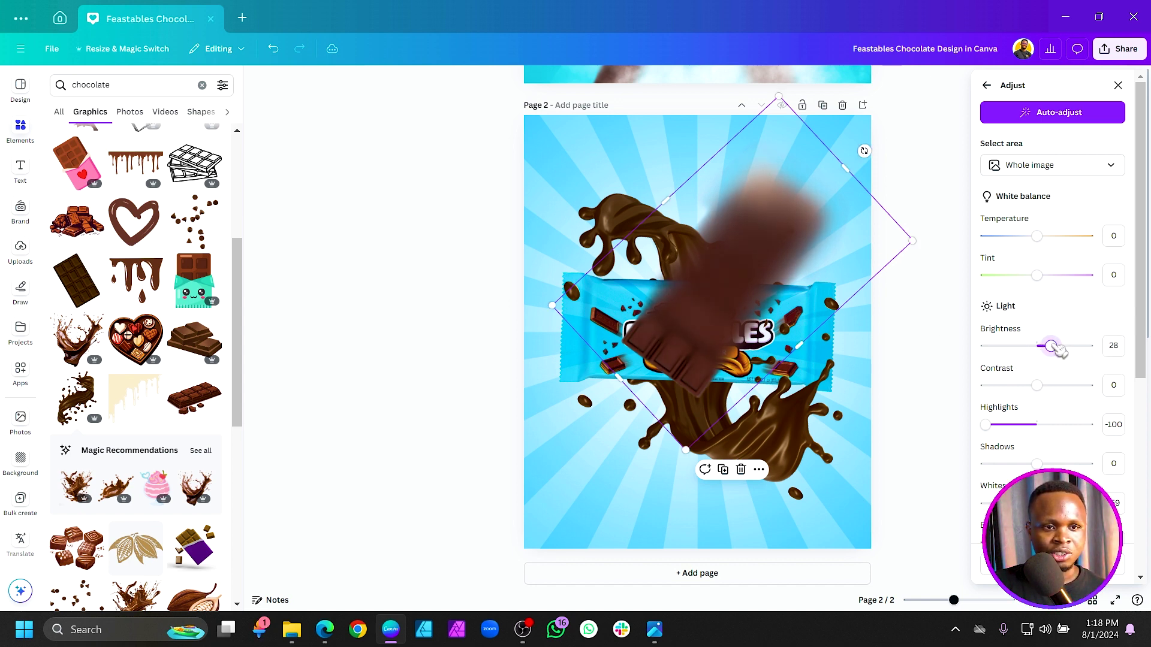
{"action": "scroll", "coordinate": [1048, 392], "scroll_direction": "down", "scroll_amount": 3}
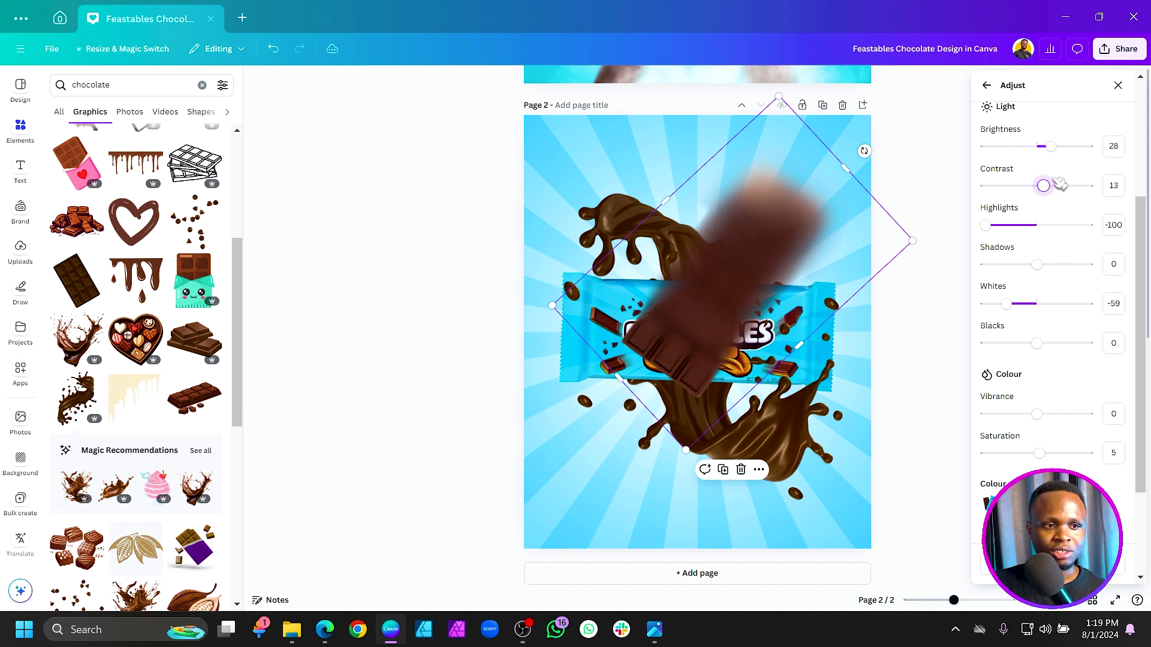
{"action": "left_click_drag", "start_coordinate": [698, 384], "coordinate": [621, 509]}
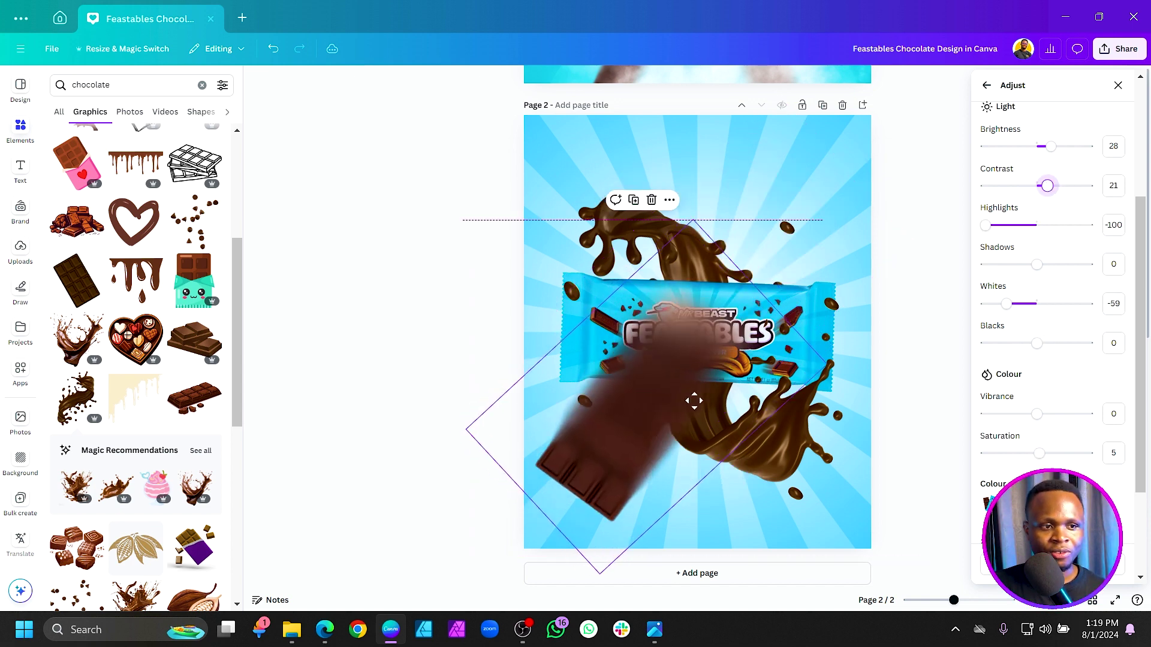
Step: Shrink the blurred chocolate bar to a small piece, tilt it, and place it at the wrapper's lower-left corner
{"action": "left_click_drag", "start_coordinate": [835, 365], "coordinate": [703, 494]}
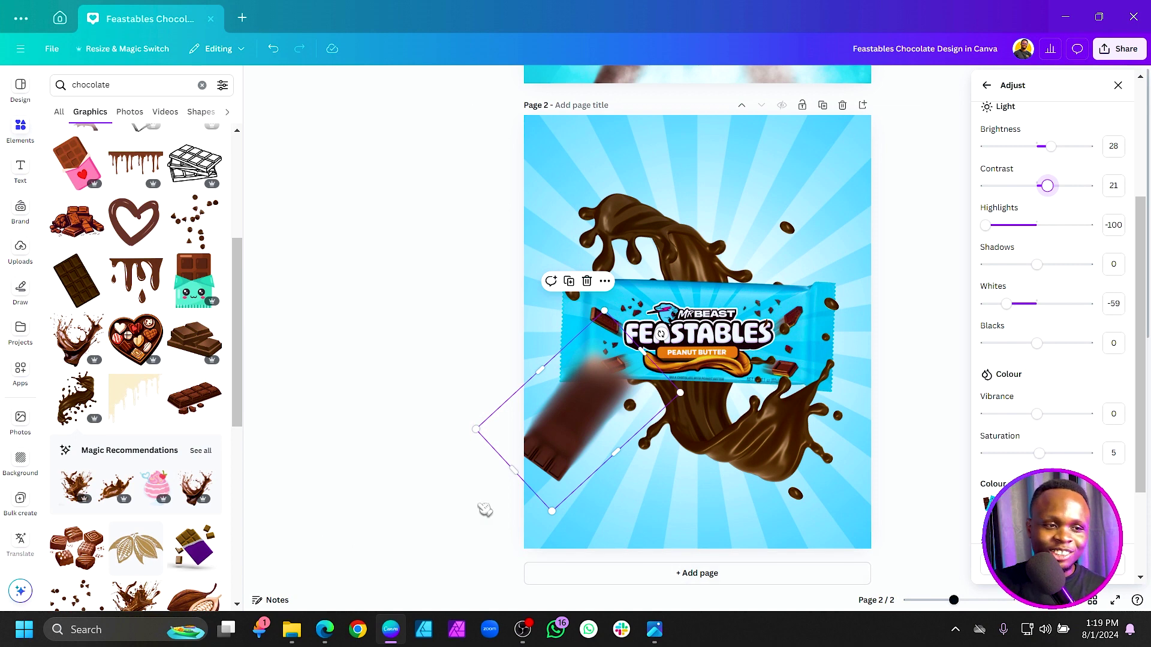
{"action": "left_click_drag", "start_coordinate": [595, 424], "coordinate": [595, 445]}
{"action": "left_click_drag", "start_coordinate": [564, 529], "coordinate": [567, 400]}
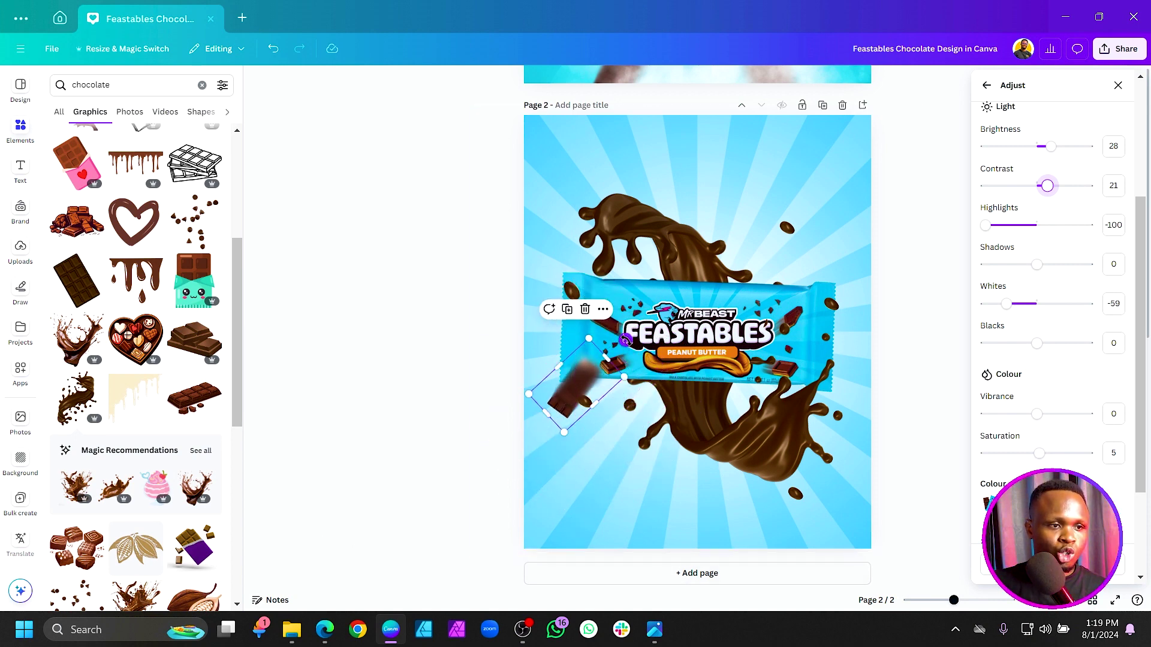
{"action": "left_click_drag", "start_coordinate": [629, 342], "coordinate": [628, 346]}
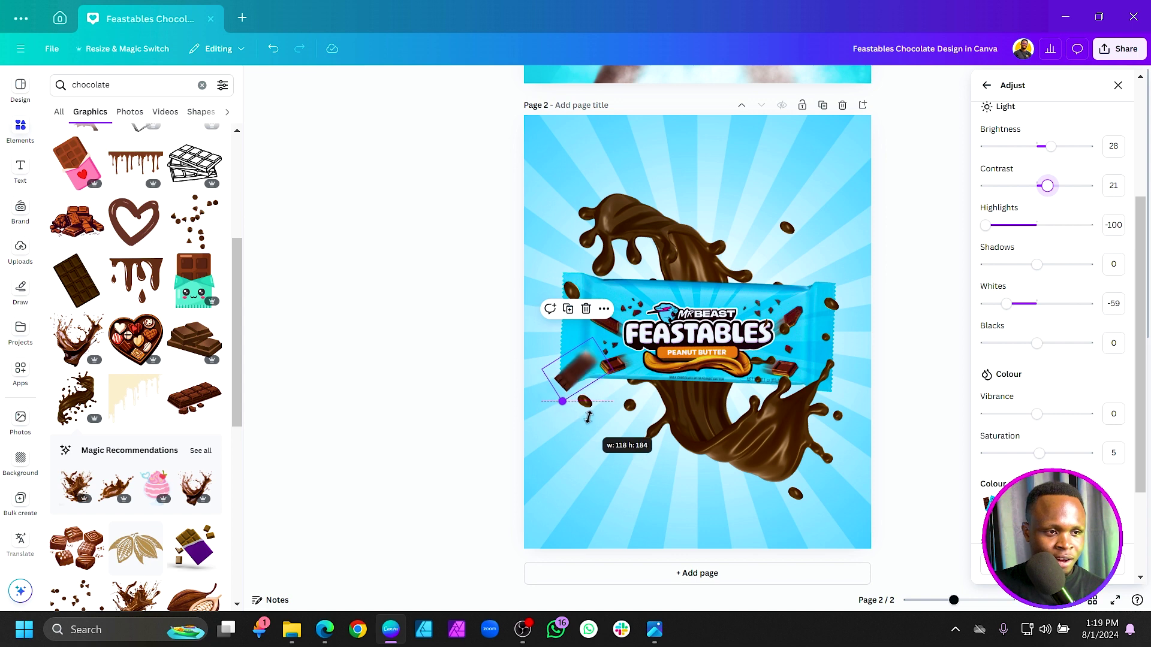
{"action": "left_click_drag", "start_coordinate": [603, 413], "coordinate": [604, 413]}
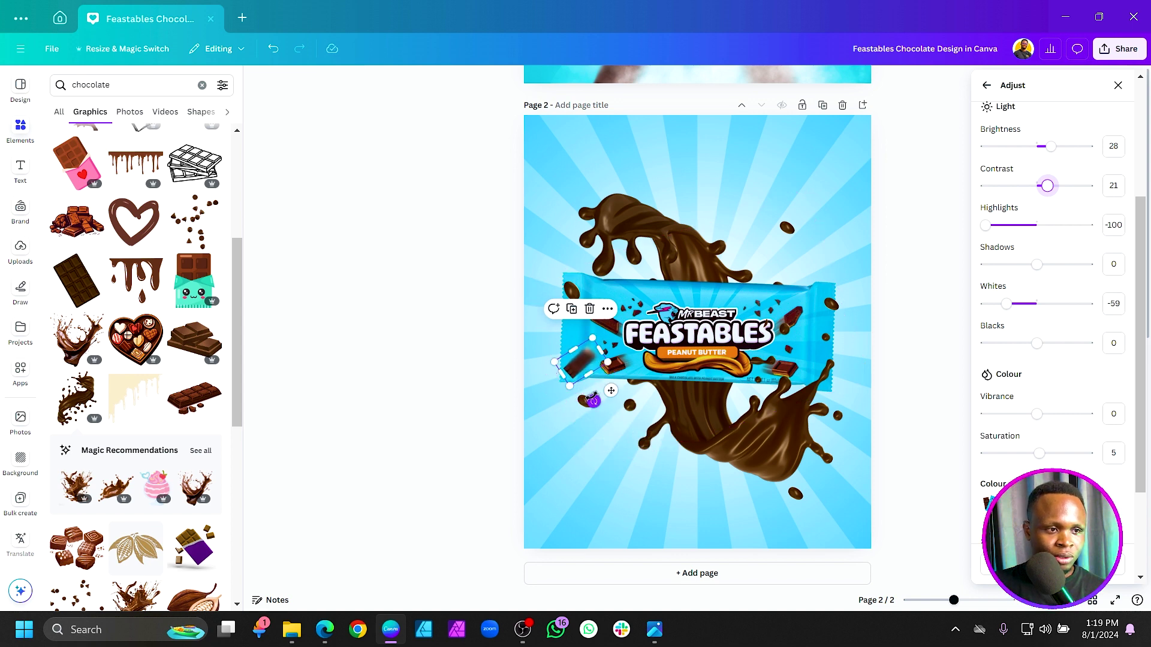
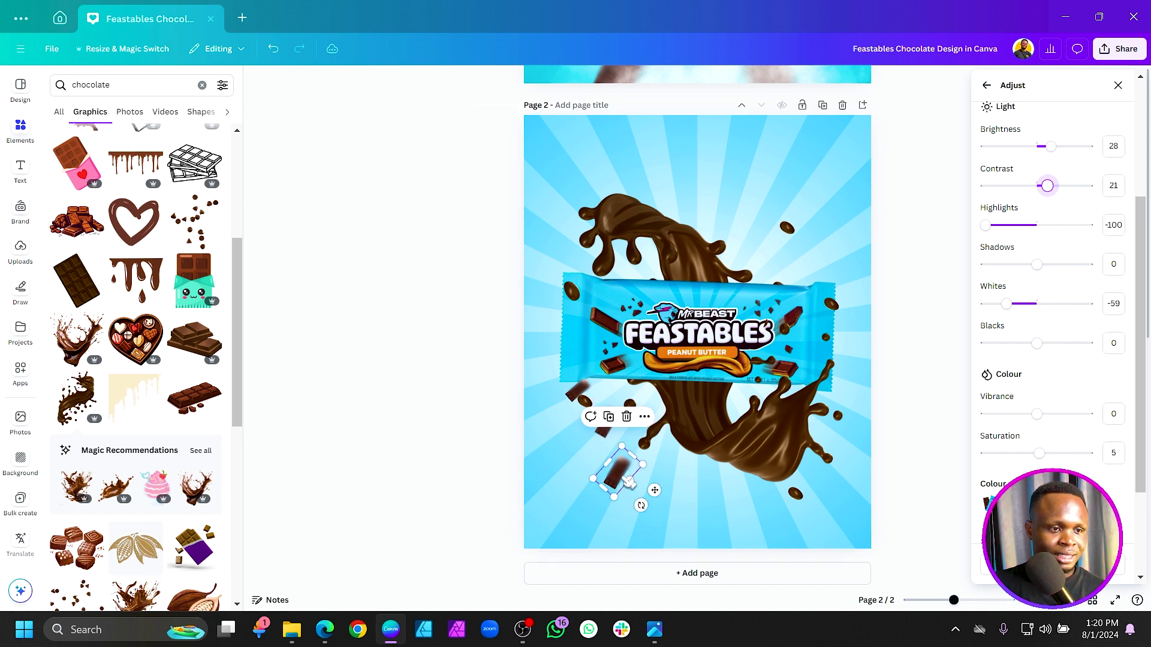
Step: Place more copies of the bar across the page's lower-left area, enlarging and tilting them, with the largest one at the bottom edge
{"action": "left_click_drag", "start_coordinate": [628, 481], "coordinate": [507, 469]}
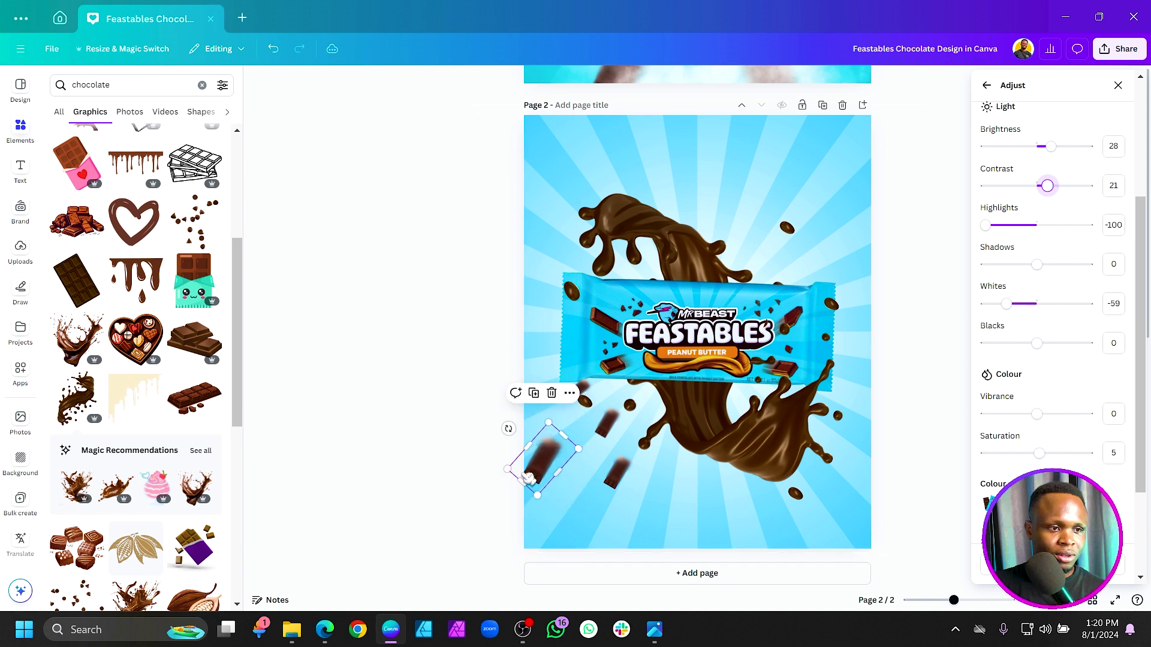
{"action": "left_click_drag", "start_coordinate": [507, 429], "coordinate": [540, 548]}
{"action": "left_click_drag", "start_coordinate": [609, 464], "coordinate": [606, 460]}
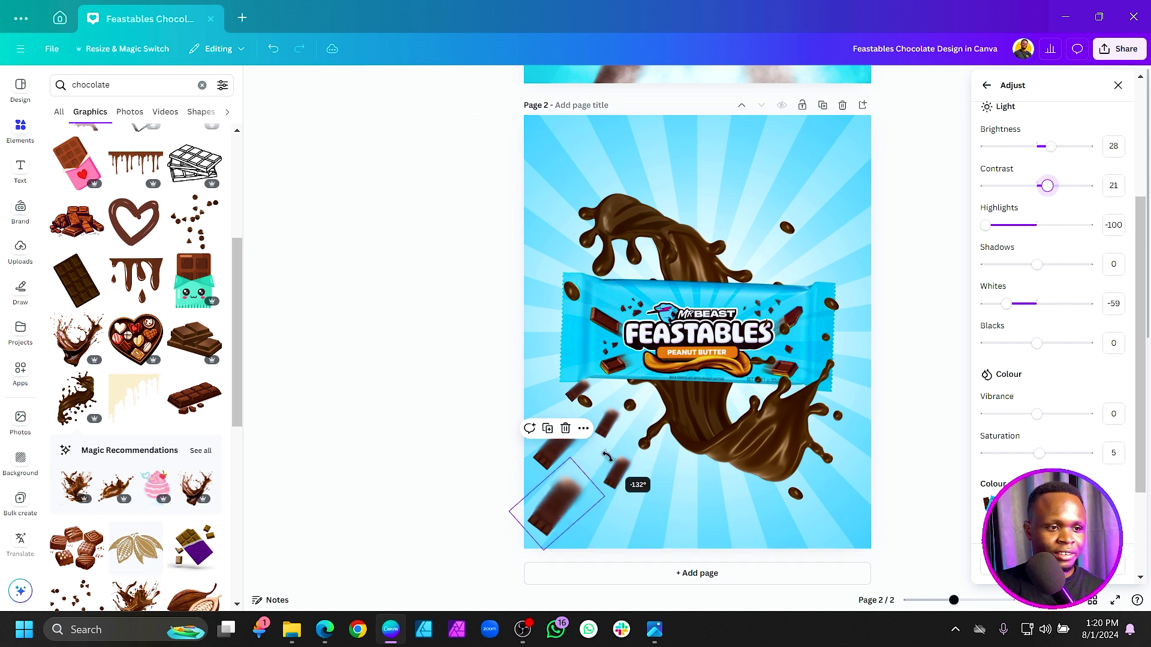
{"action": "left_click_drag", "start_coordinate": [553, 515], "coordinate": [715, 506]}
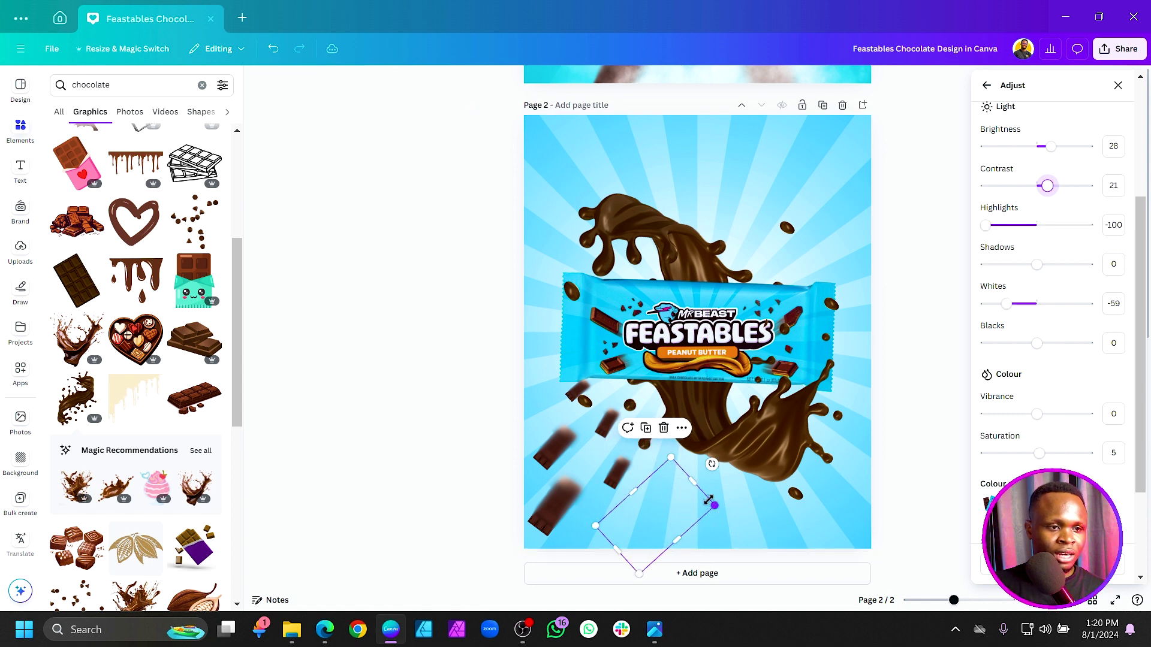
{"action": "left_click_drag", "start_coordinate": [711, 464], "coordinate": [715, 507]}
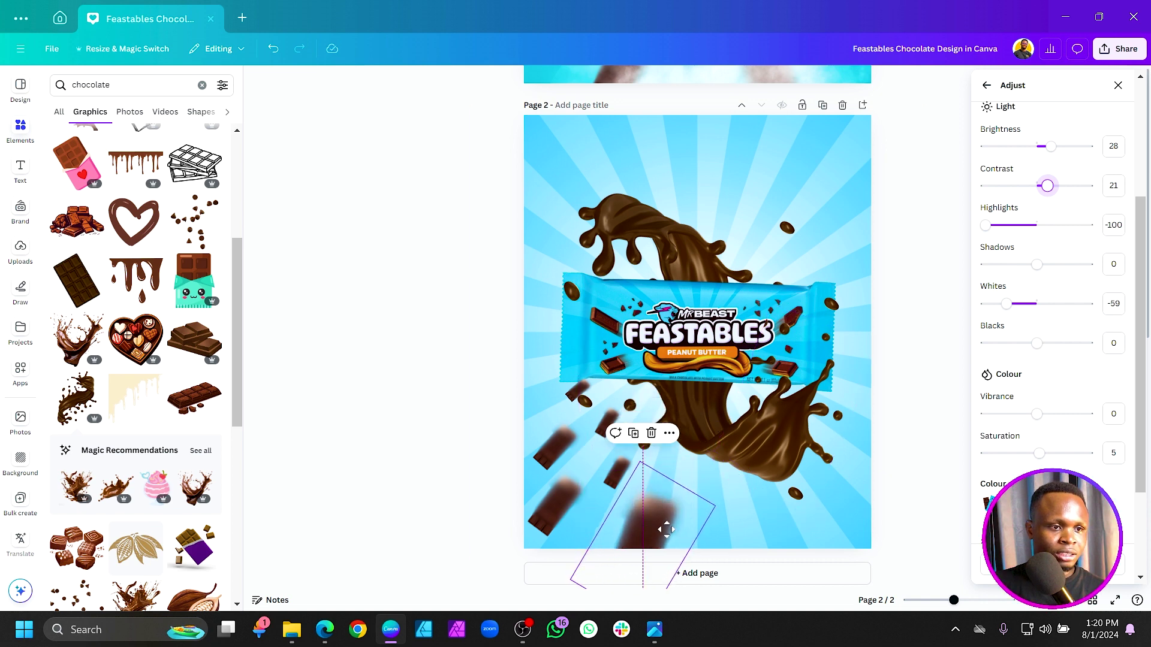
Step: Add a small bar copy at the page's left edge below the wrapper and shift the largest bar slightly left along the bottom edge
{"action": "left_click", "coordinate": [558, 519]}
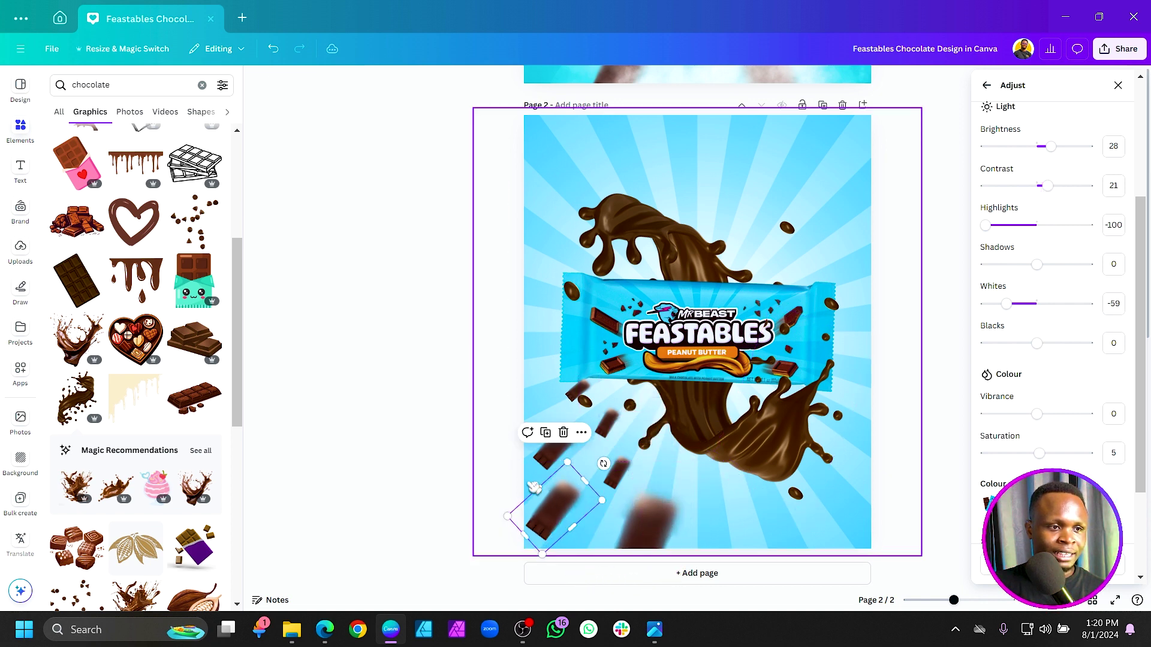
{"action": "left_click", "coordinate": [620, 476]}
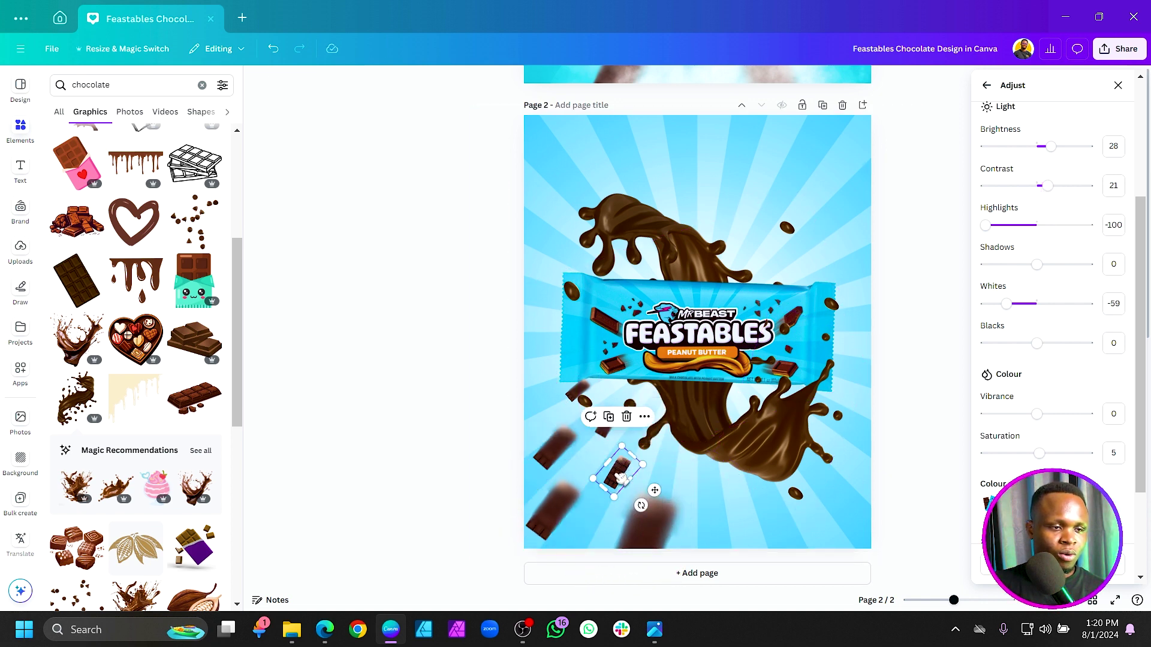
{"action": "left_click_drag", "start_coordinate": [620, 475], "coordinate": [533, 440]}
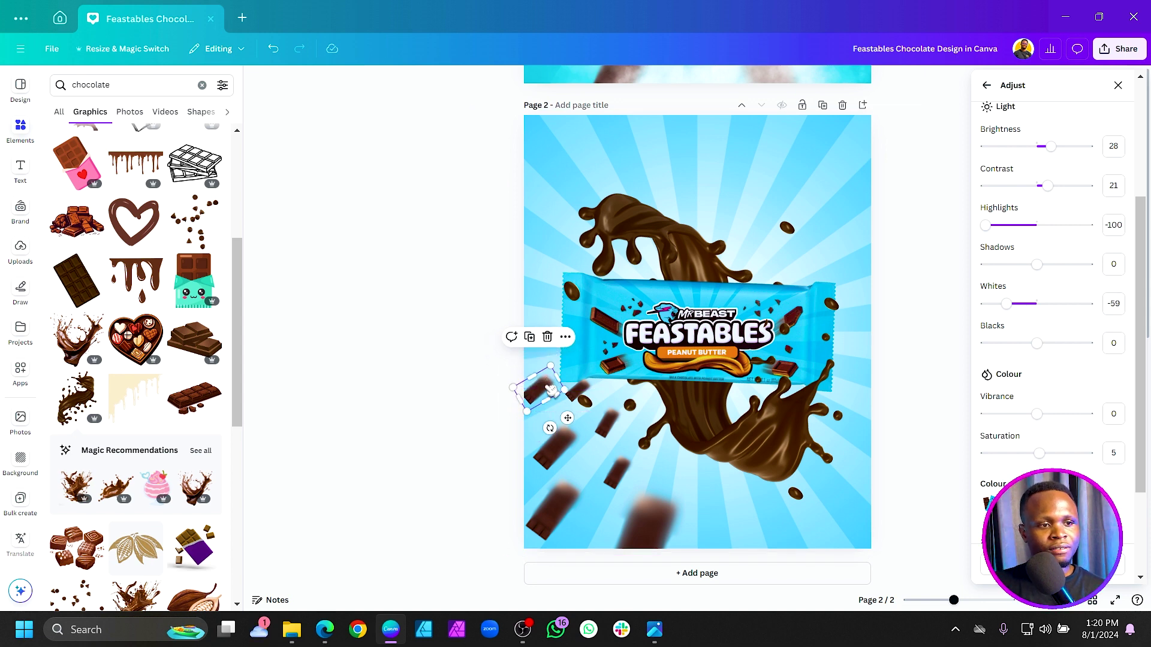
{"action": "left_click", "coordinate": [568, 520]}
{"action": "left_click_drag", "start_coordinate": [601, 500], "coordinate": [649, 527]}
Step: Duplicate all the lower-left chocolate bars, rotate the copied set to an opposite tilt, and place it in the page's lower-right area
{"action": "left_click", "coordinate": [555, 509], "text": "shift"}
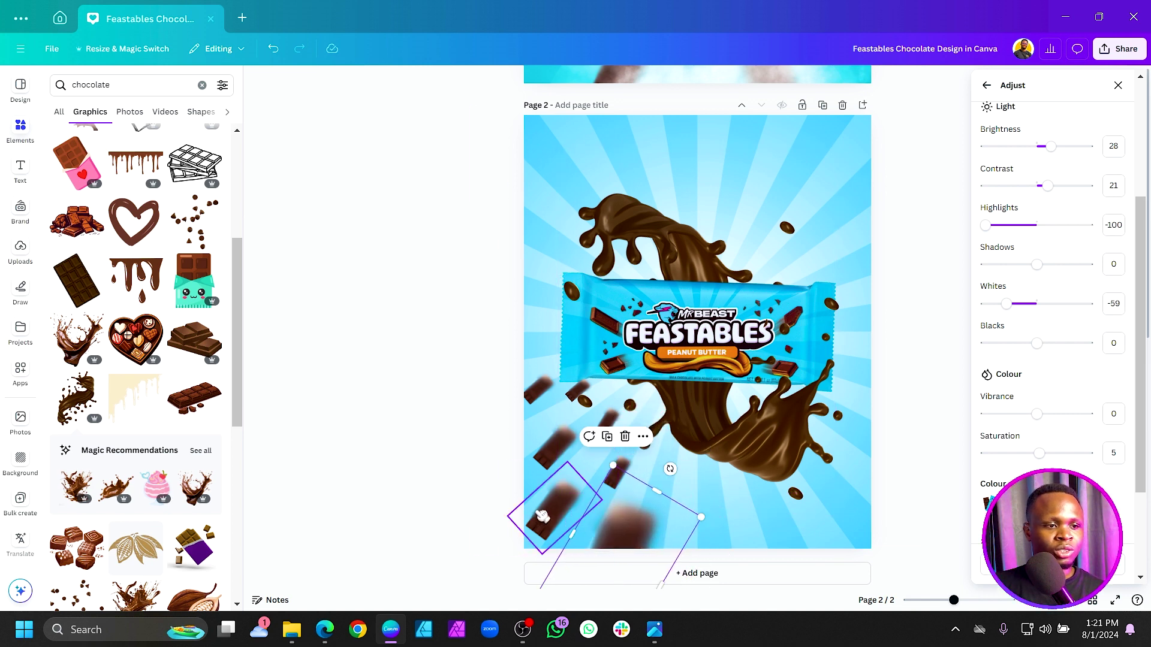
{"action": "left_click", "coordinate": [554, 440], "text": "shift"}
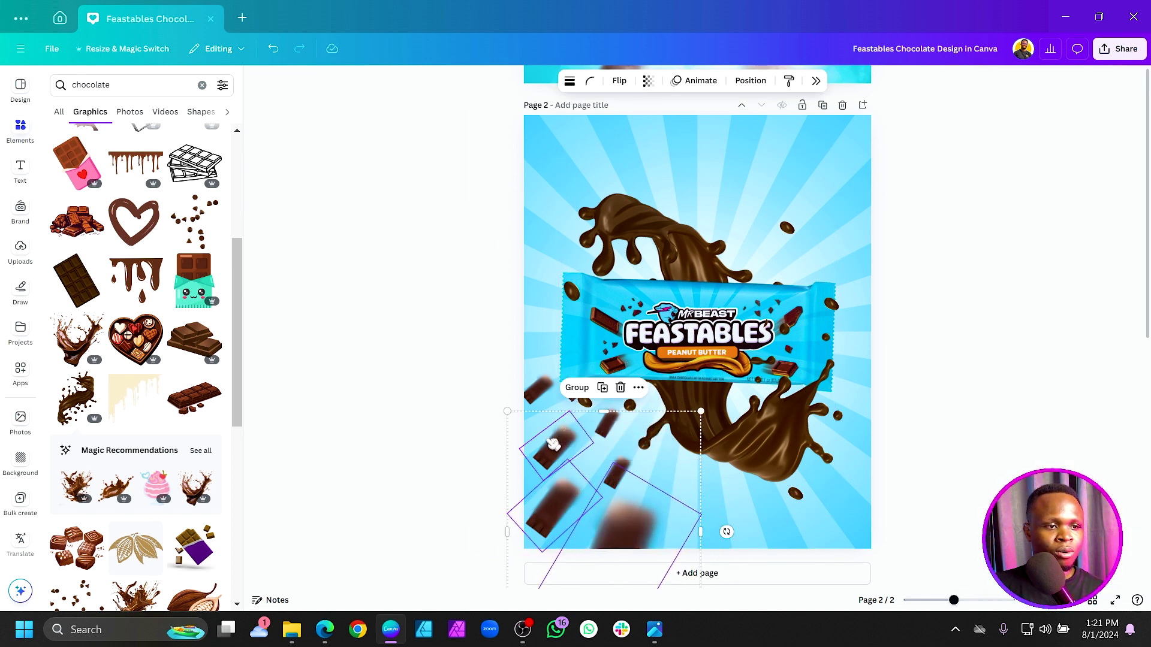
{"action": "left_click", "coordinate": [539, 392], "text": "shift"}
{"action": "left_click", "coordinate": [573, 397], "text": "shift"}
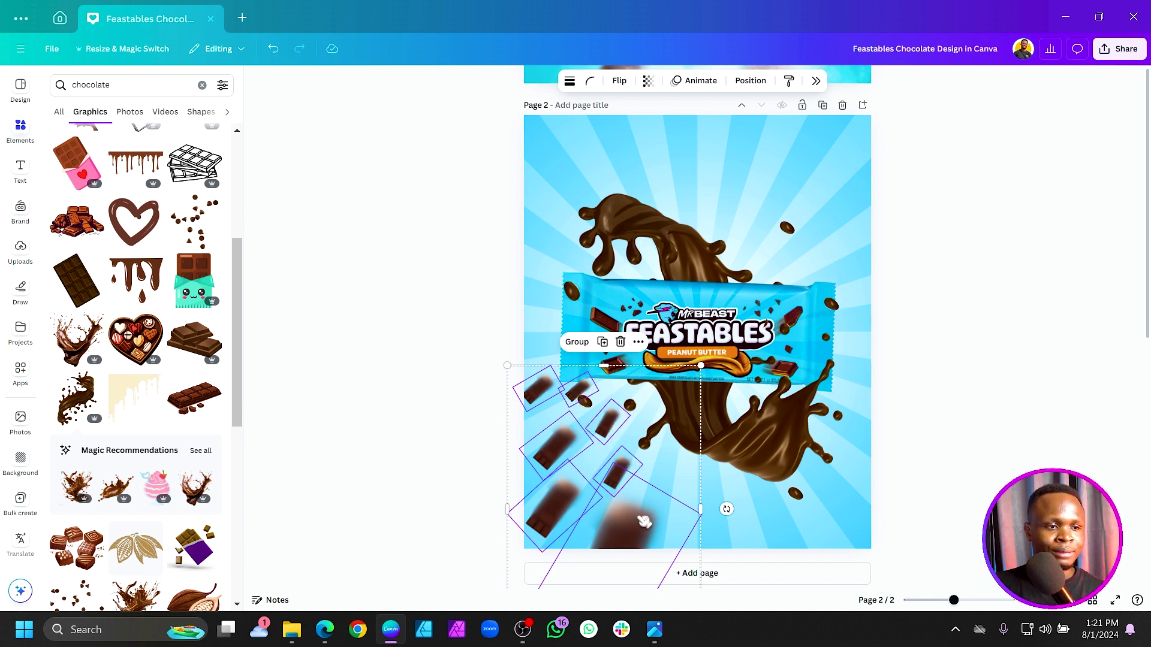
{"action": "left_click_drag", "start_coordinate": [644, 530], "coordinate": [881, 231]}
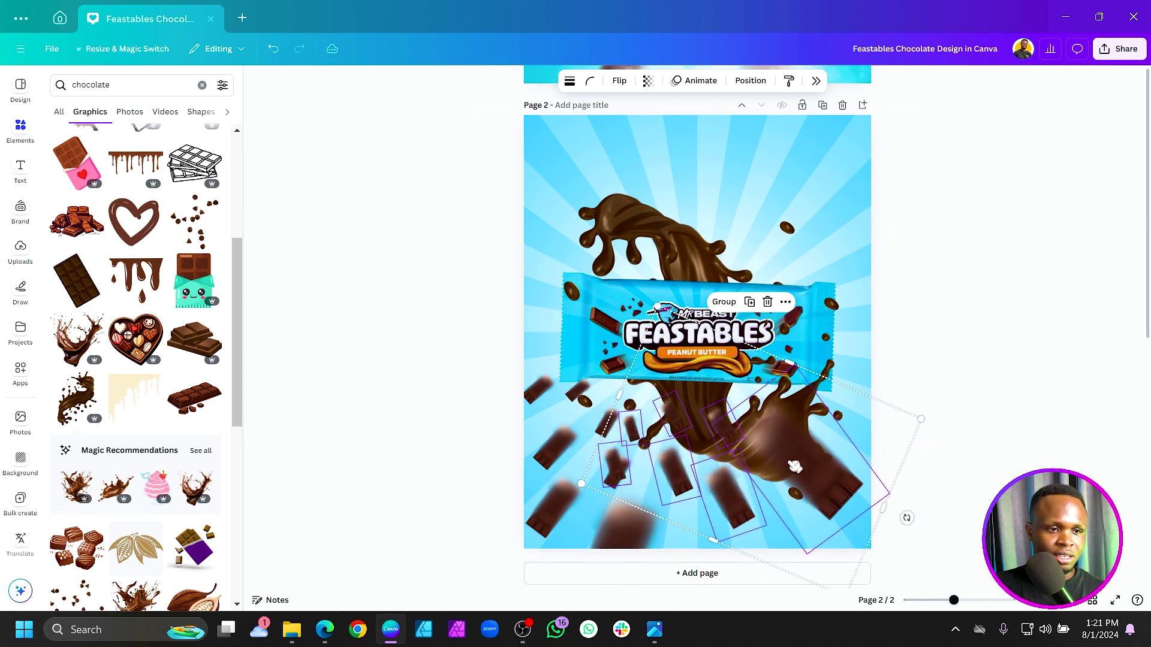
{"action": "left_click_drag", "start_coordinate": [795, 466], "coordinate": [873, 493]}
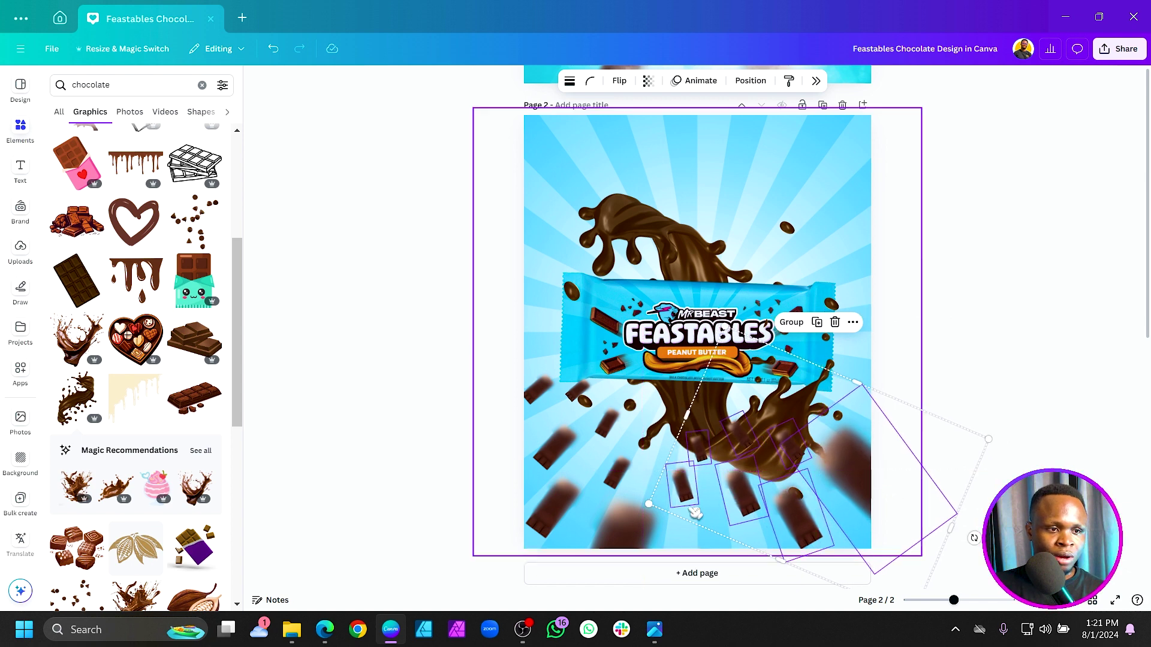
Step: Duplicate both lower sets of chocolate bars together, rotate the copy about half a turn, and position it across the page's top
{"action": "left_click", "coordinate": [607, 531], "text": "shift"}
{"action": "left_click", "coordinate": [565, 503], "text": "shift"}
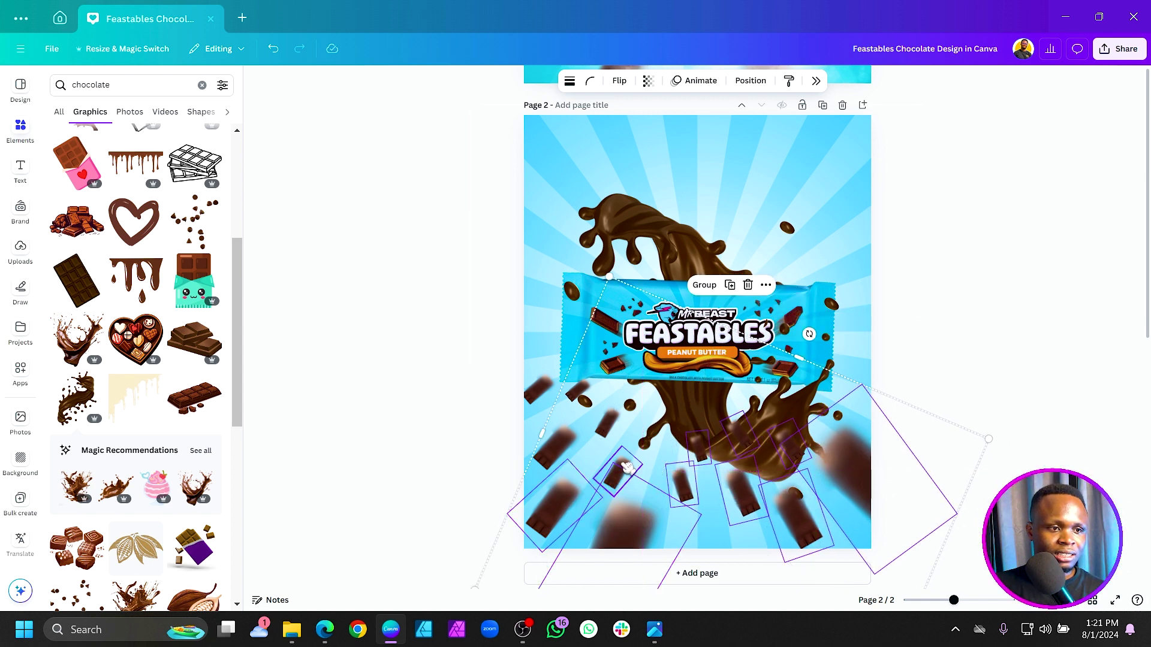
{"action": "left_click", "coordinate": [607, 422], "text": "shift"}
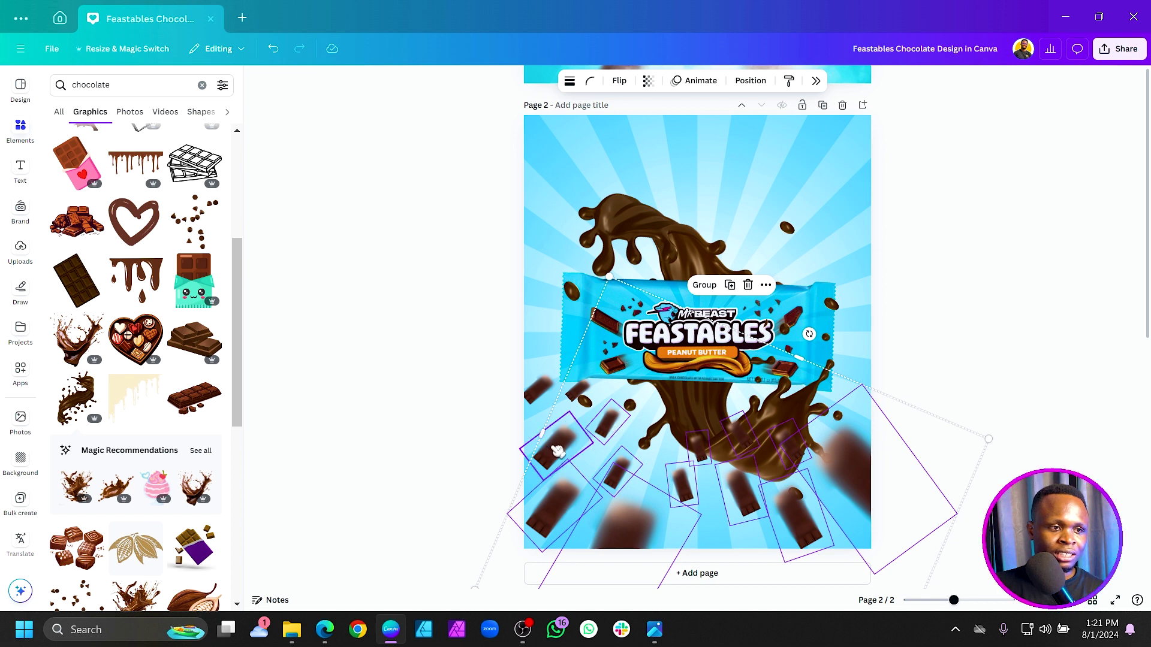
{"action": "left_click", "coordinate": [557, 450], "text": "shift"}
{"action": "left_click_drag", "start_coordinate": [780, 447], "coordinate": [769, 232]}
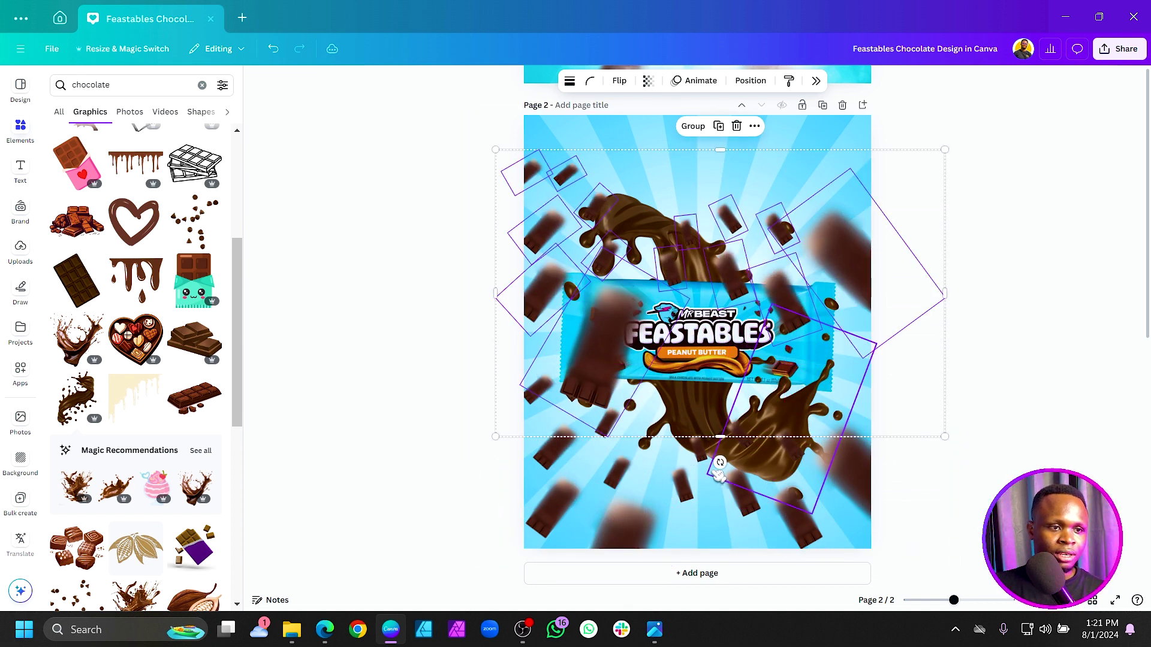
{"action": "left_click_drag", "start_coordinate": [720, 463], "coordinate": [474, 272]}
{"action": "left_click_drag", "start_coordinate": [848, 234], "coordinate": [835, 128]}
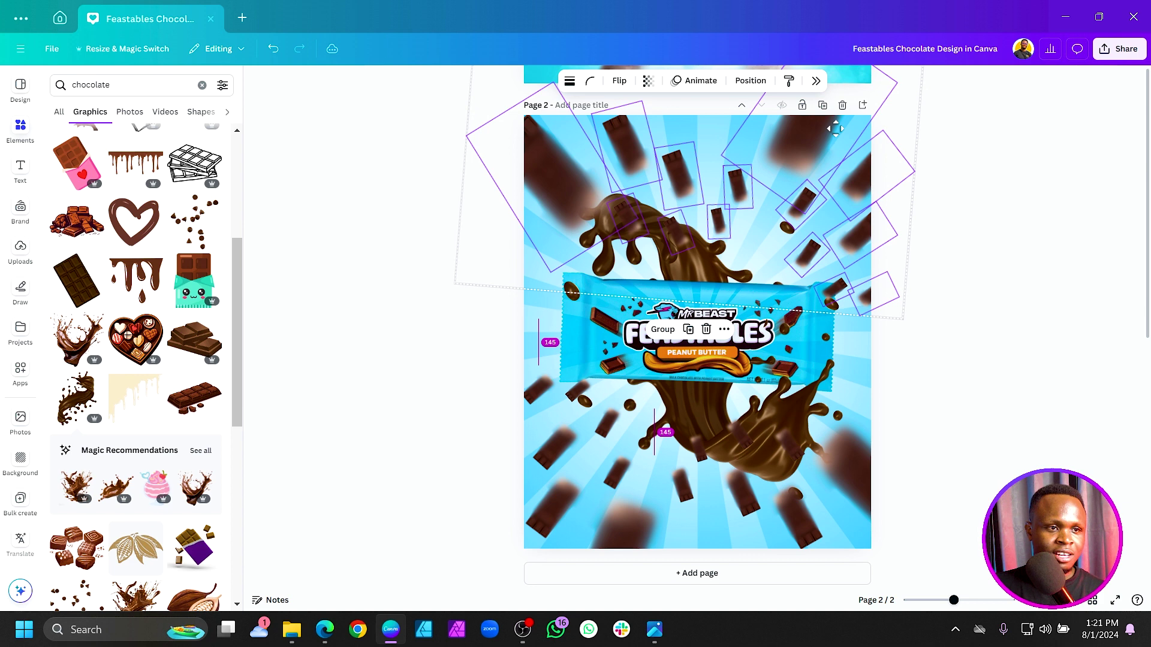
{"action": "left_click", "coordinate": [422, 253]}
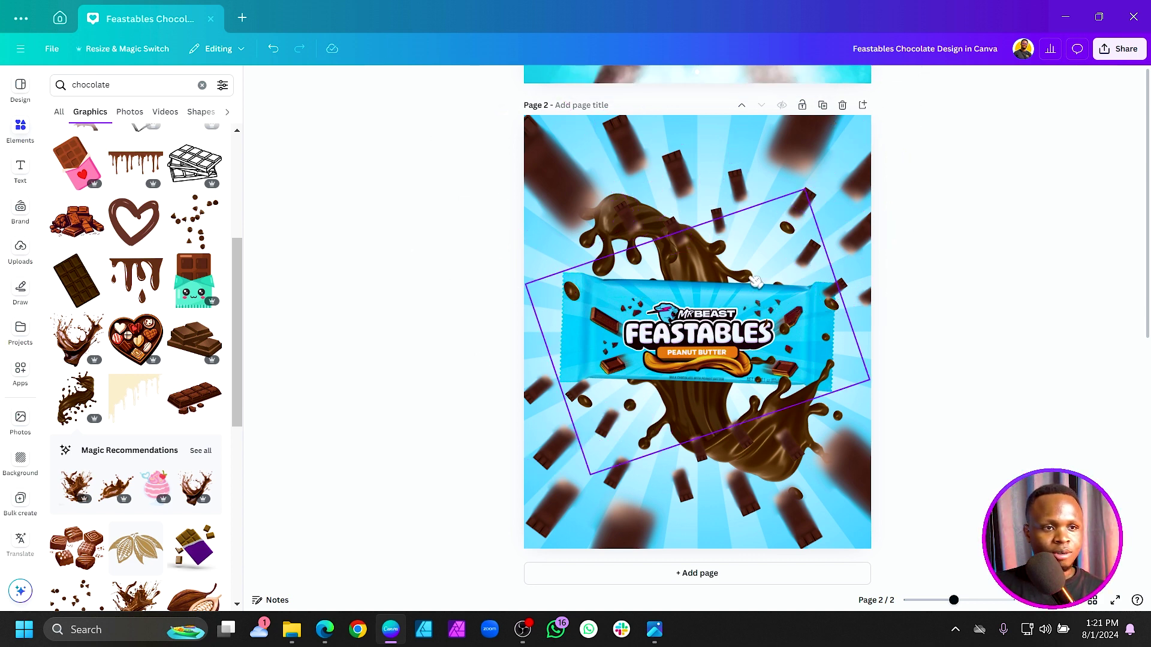
Step: Rearrange the upper-left bars, moving a small one to the left edge above the wrapper and two others down onto the splash
{"action": "left_click", "coordinate": [715, 222]}
{"action": "left_click_drag", "start_coordinate": [715, 222], "coordinate": [542, 252]}
{"action": "left_click_drag", "start_coordinate": [540, 291], "coordinate": [627, 190]}
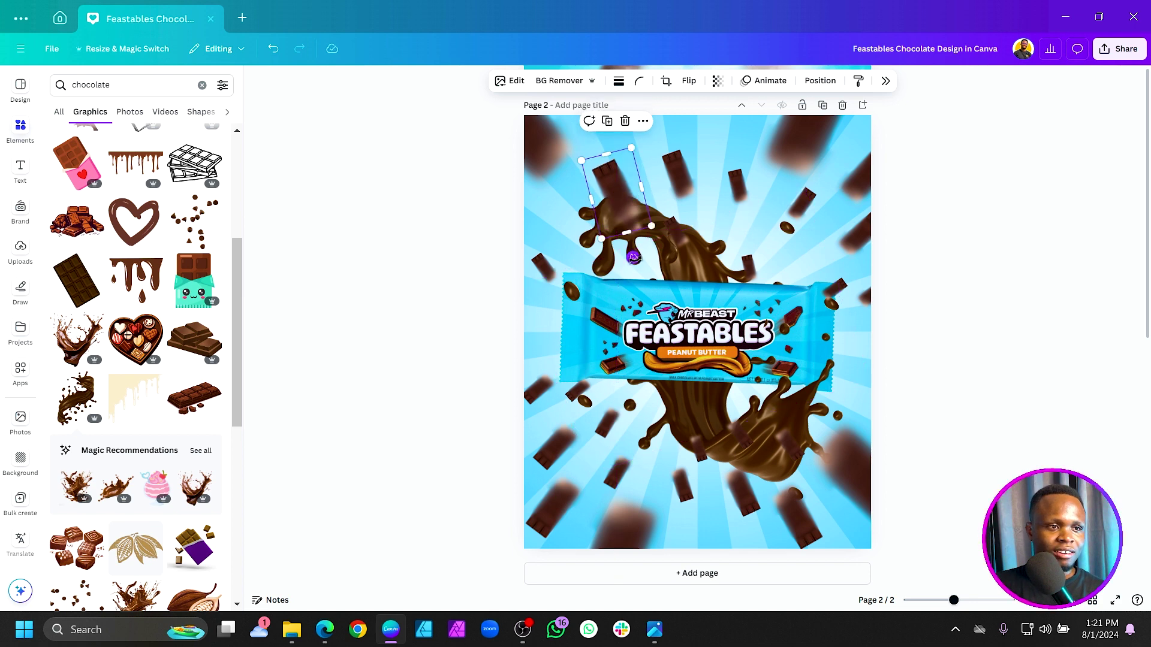
{"action": "left_click", "coordinate": [674, 172]}
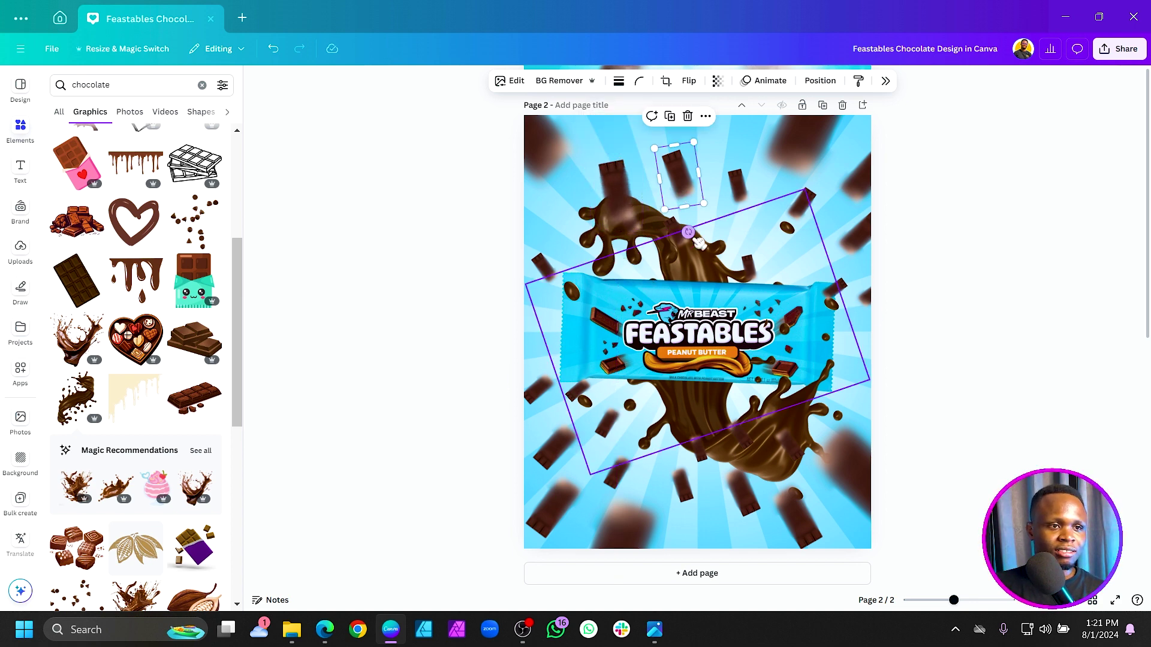
{"action": "left_click_drag", "start_coordinate": [688, 233], "coordinate": [675, 236]}
{"action": "left_click_drag", "start_coordinate": [677, 175], "coordinate": [736, 187]}
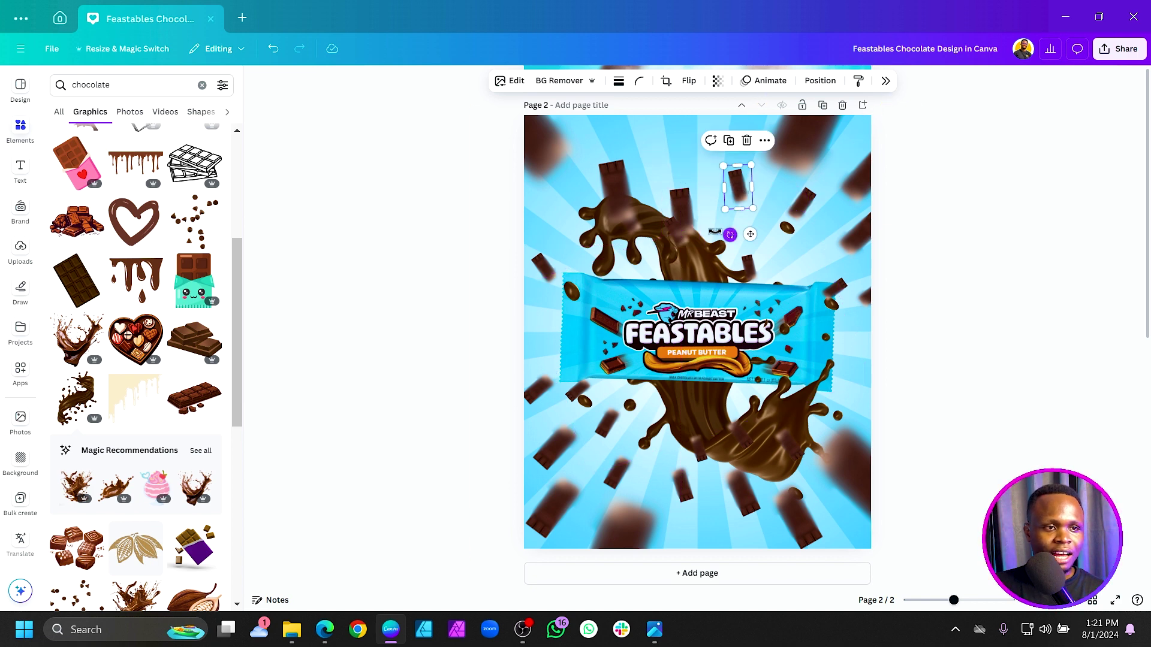
Step: Move the large upper-right bar to the page's top centre and shift the bar beside it into the top-right corner
{"action": "left_click", "coordinate": [805, 150]}
{"action": "left_click_drag", "start_coordinate": [805, 150], "coordinate": [711, 121]}
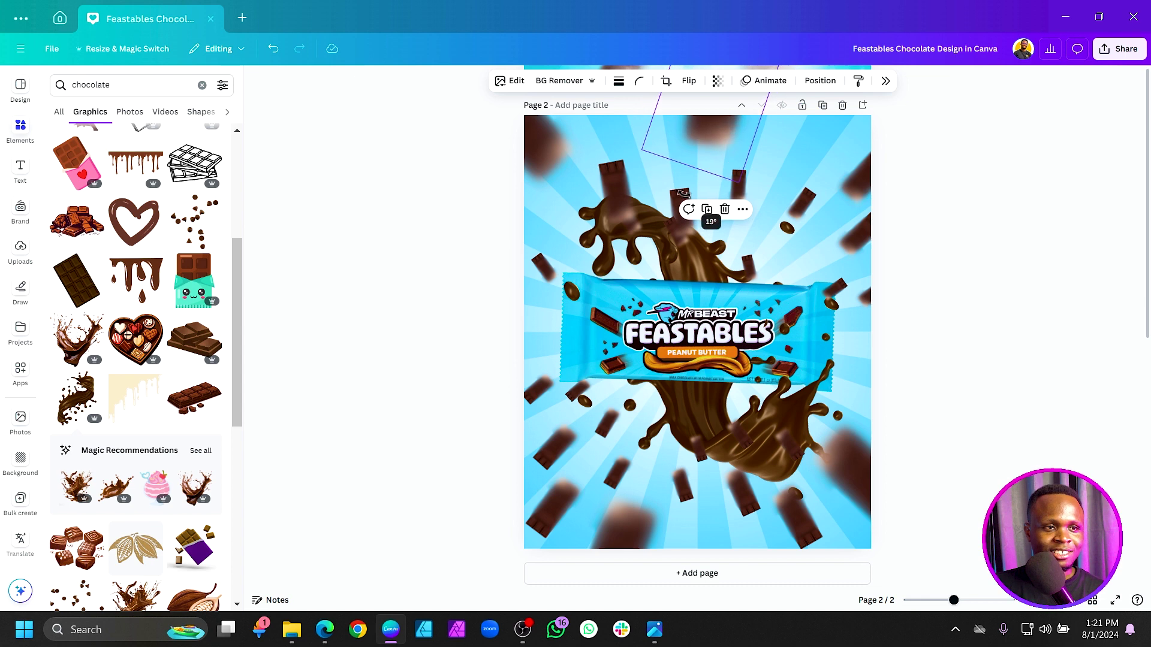
{"action": "key", "text": "ctrl+z"}
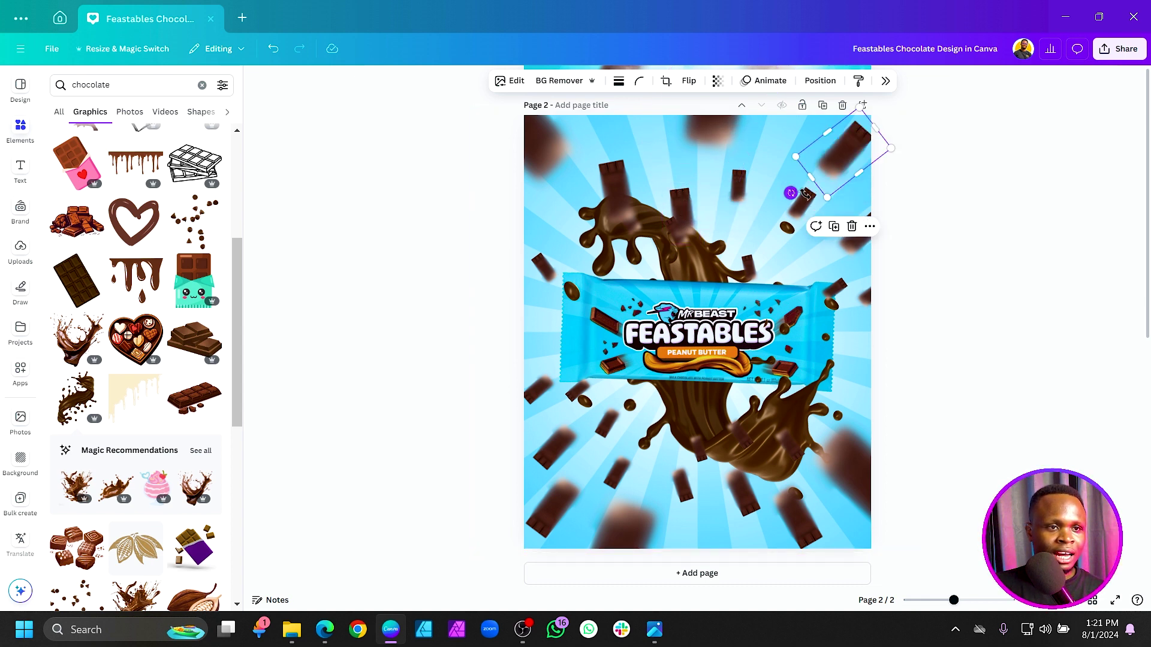
{"action": "left_click_drag", "start_coordinate": [805, 193], "coordinate": [878, 183]}
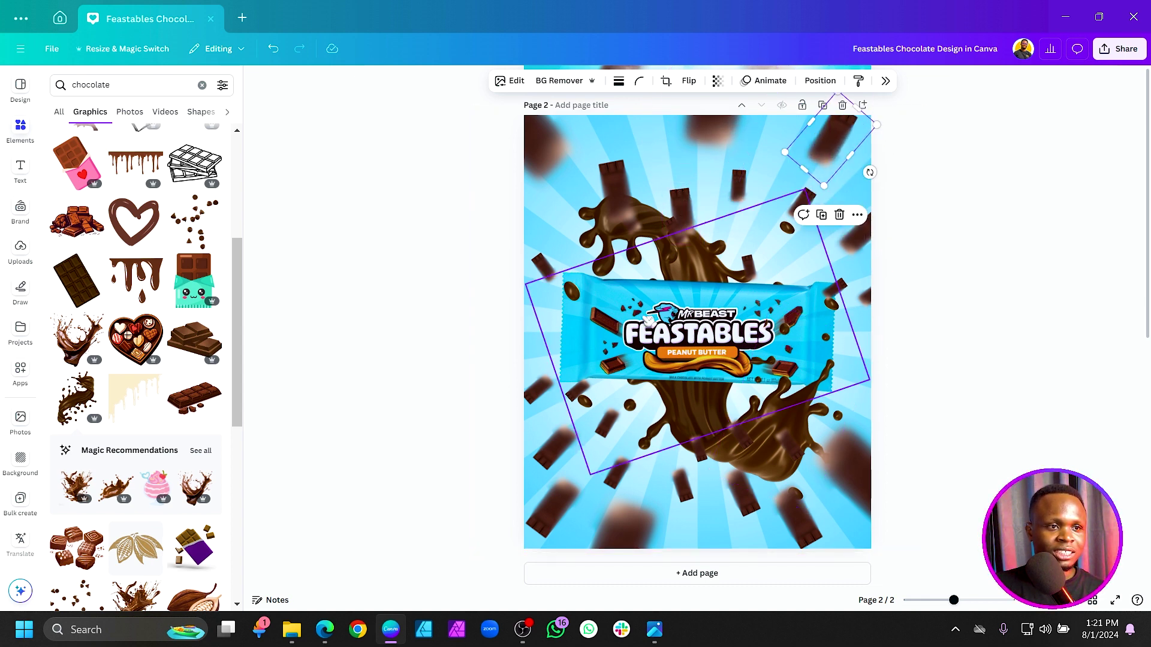
Step: Tilt and reposition the two bars overlapping the upper splash, and nudge the small bar at the wrapper's upper-right end
{"action": "left_click", "coordinate": [614, 212]}
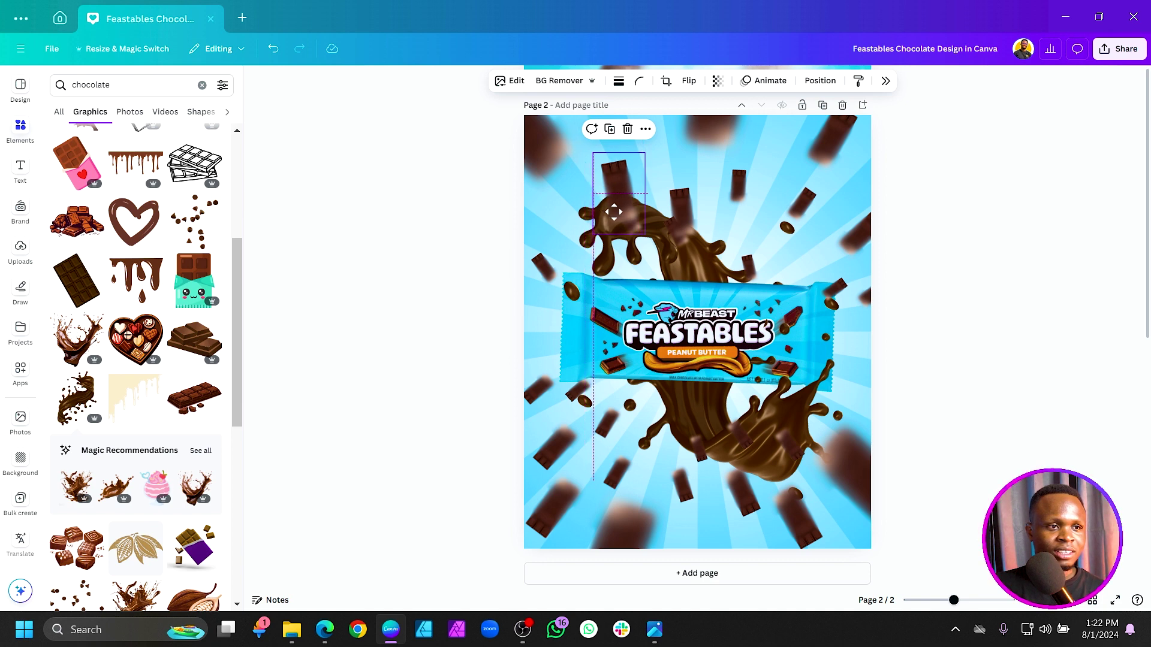
{"action": "left_click_drag", "start_coordinate": [619, 248], "coordinate": [637, 257]}
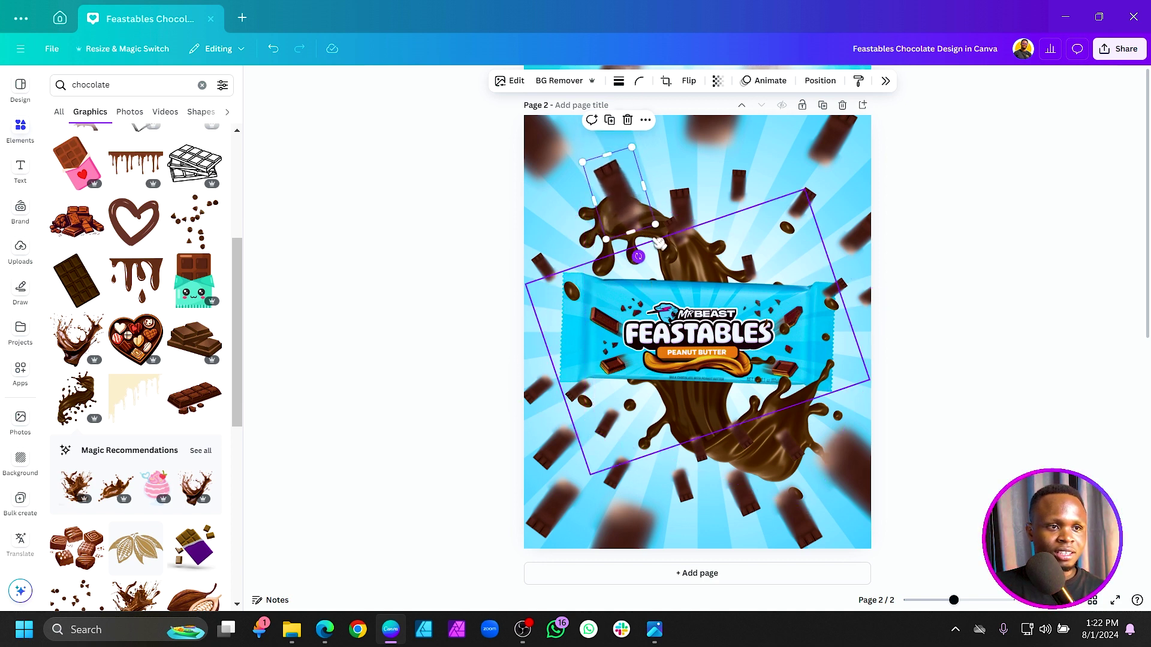
{"action": "left_click", "coordinate": [681, 218]}
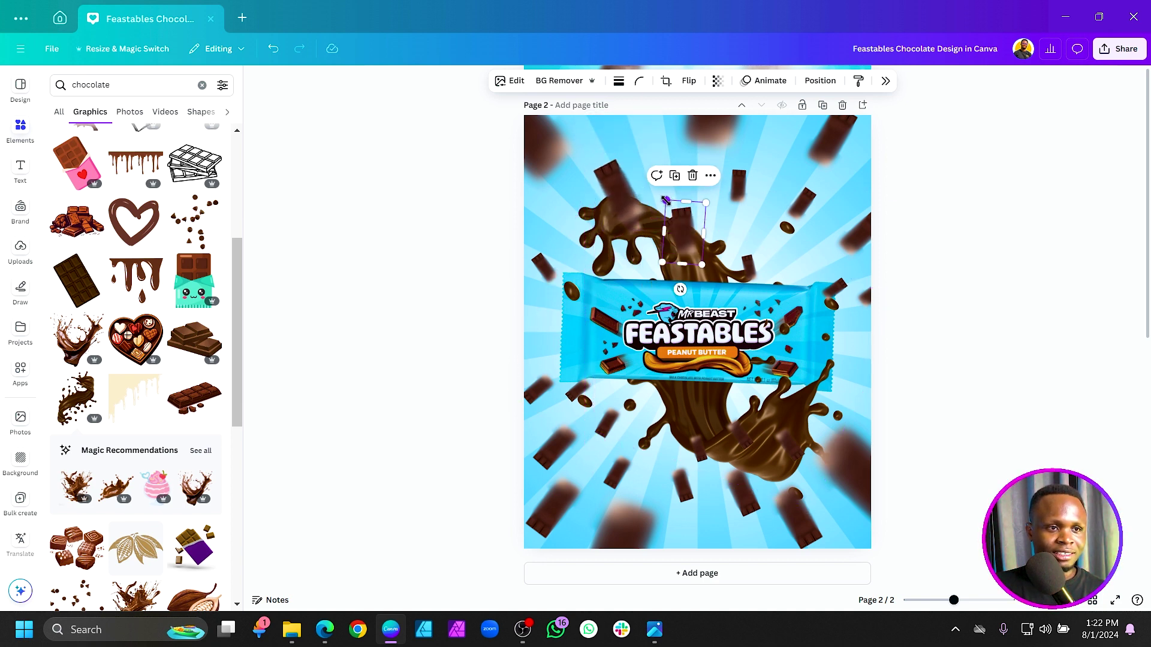
{"action": "left_click_drag", "start_coordinate": [837, 288], "coordinate": [827, 291]}
Step: Spread out the bars below the wrapper, lowering one to the bottom edge, and re-tilt the small bar above the wrapper's left end
{"action": "left_click", "coordinate": [743, 501]}
{"action": "left_click_drag", "start_coordinate": [744, 500], "coordinate": [726, 535]}
{"action": "left_click", "coordinate": [632, 537]}
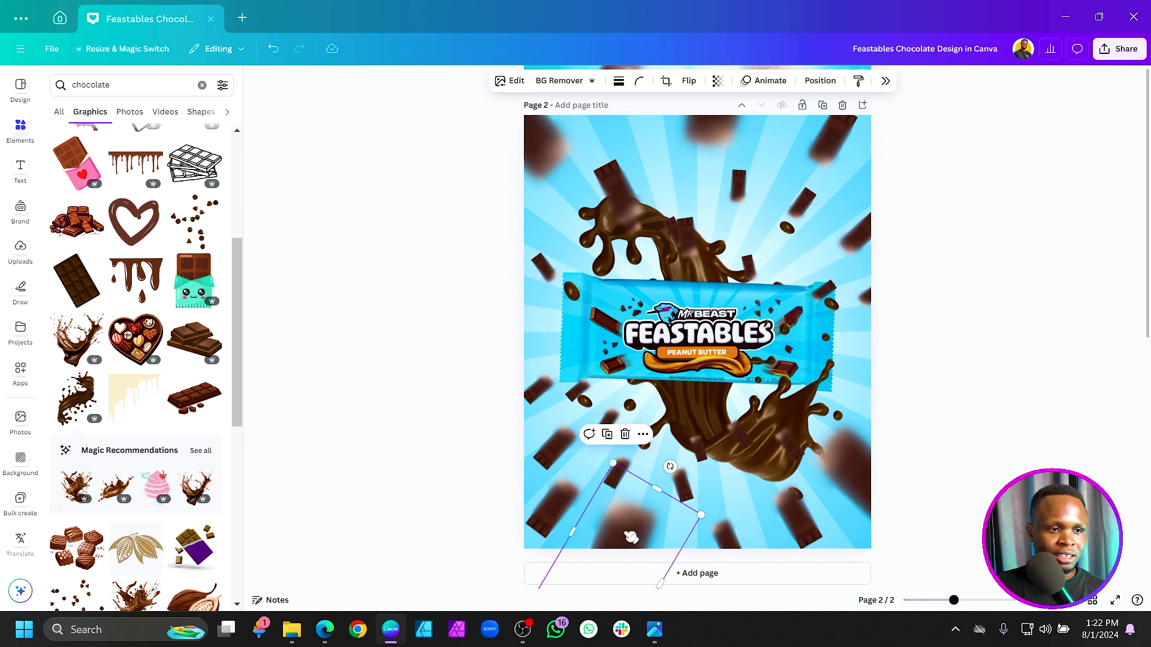
{"action": "left_click", "coordinate": [613, 476]}
{"action": "left_click_drag", "start_coordinate": [612, 477], "coordinate": [545, 252]}
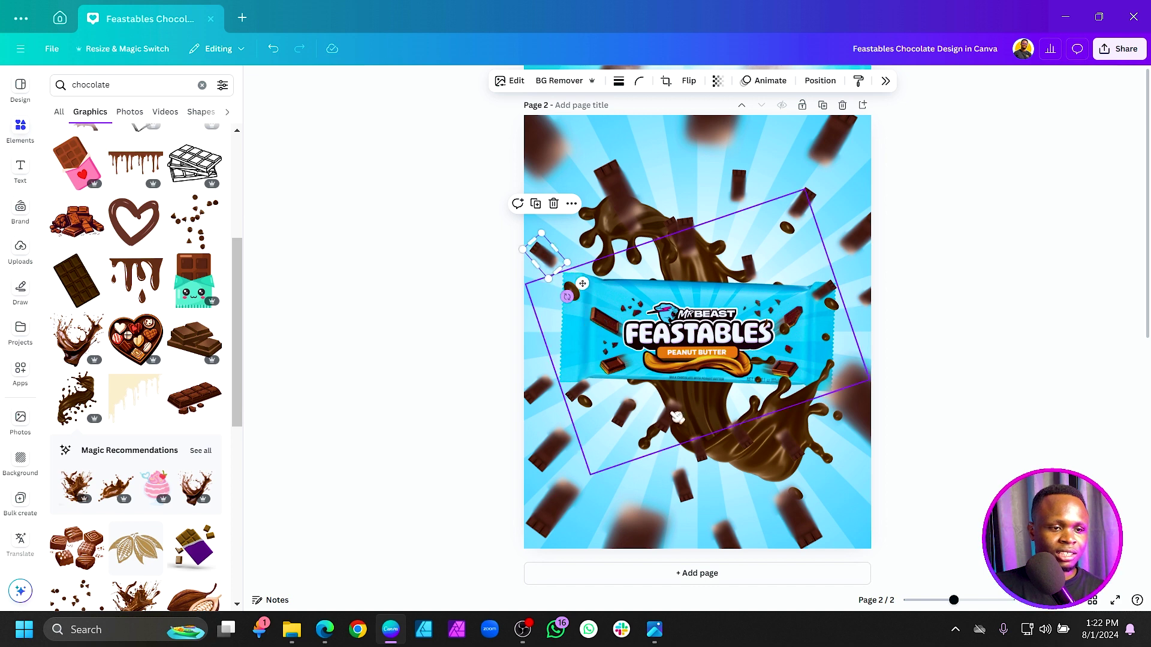
Step: Enlarge the lower-right chocolate bar to several times its size and place it over the page's bottom-right corner
{"action": "left_click", "coordinate": [809, 513]}
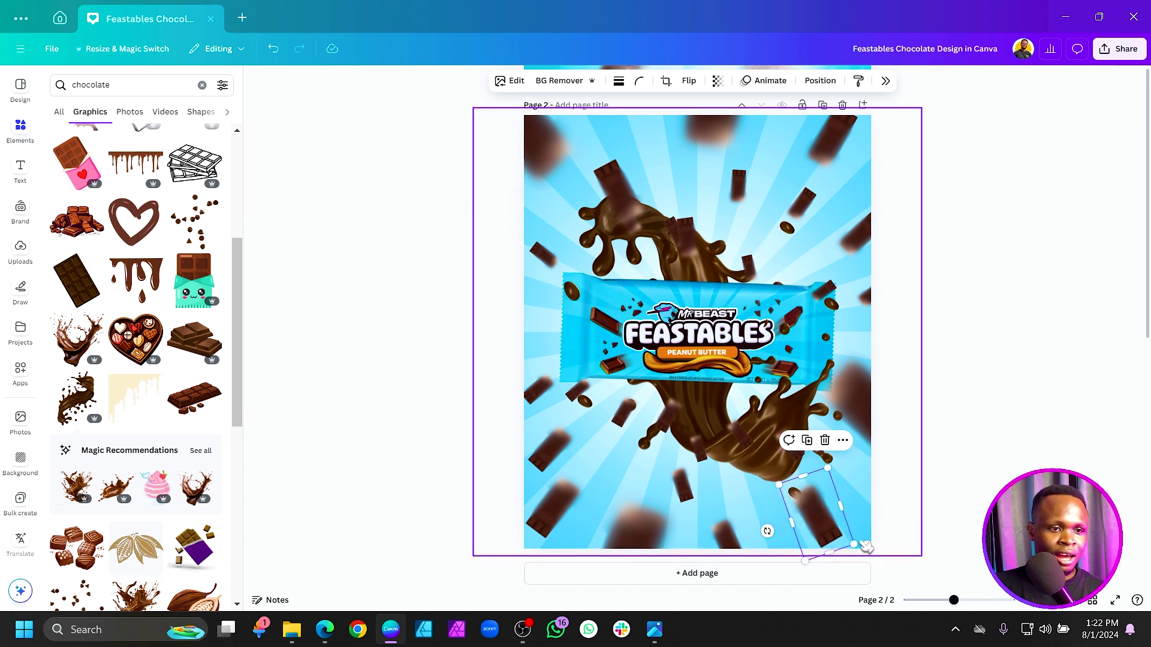
{"action": "left_click_drag", "start_coordinate": [853, 544], "coordinate": [979, 583]}
{"action": "left_click_drag", "start_coordinate": [856, 517], "coordinate": [788, 493]}
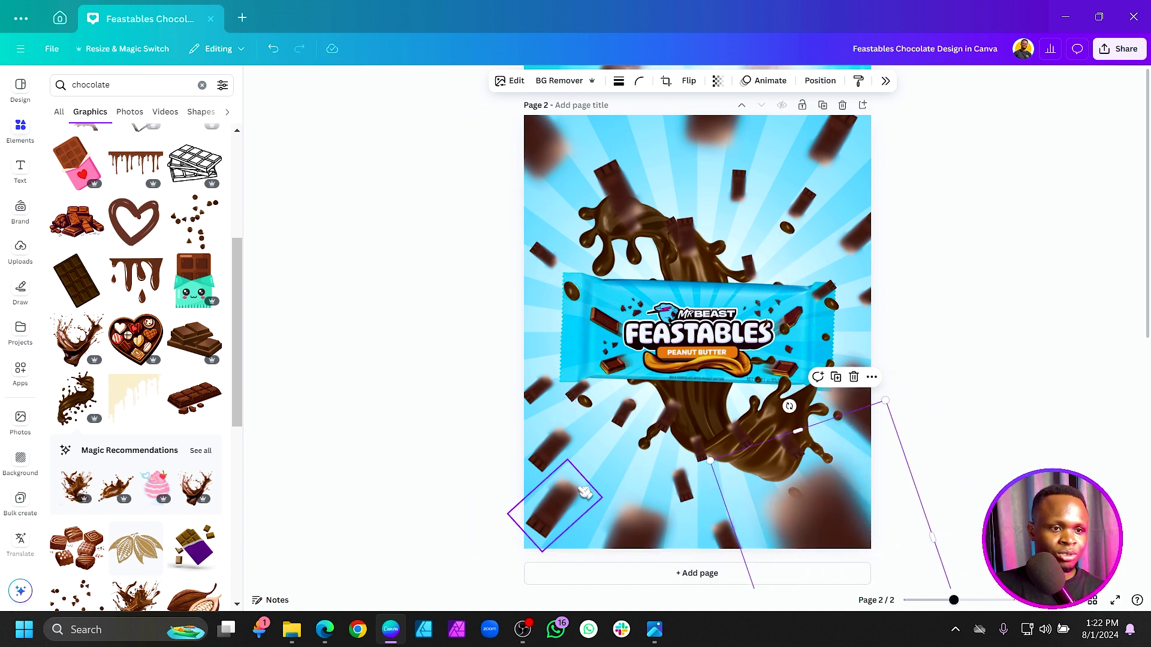
Step: Enlarge the small bar below the wrapper's left end and place it so it overlaps the page's left edge
{"action": "left_click", "coordinate": [530, 511]}
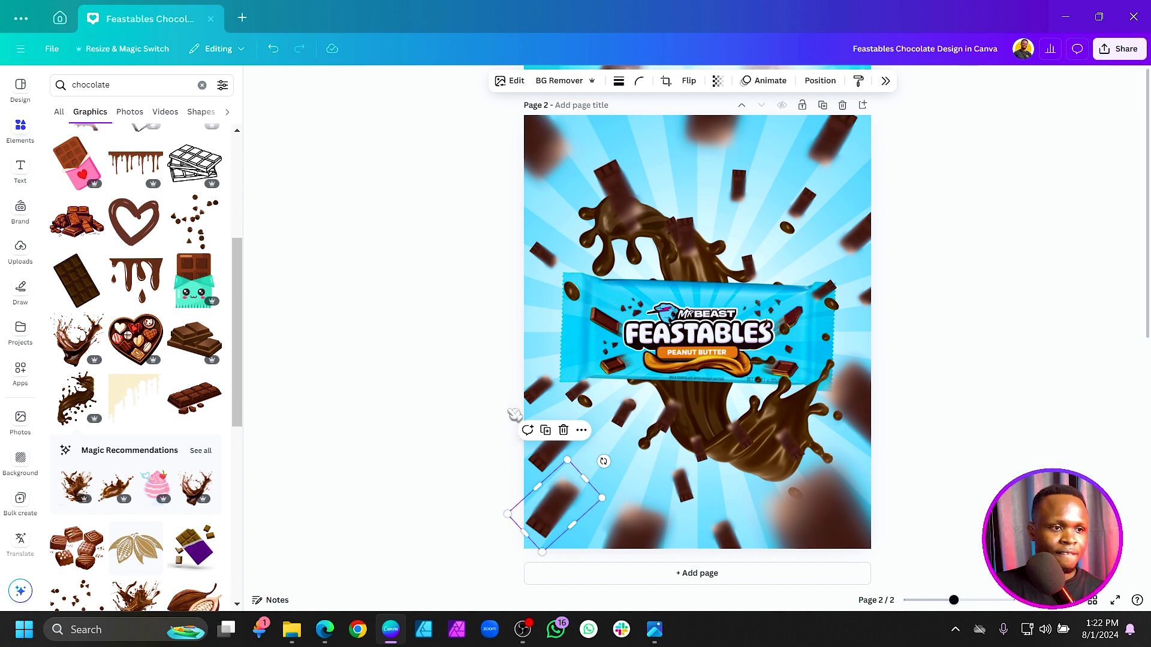
{"action": "left_click", "coordinate": [534, 396]}
{"action": "mouse_move", "coordinate": [513, 386]}
{"action": "left_mouse_down"}
{"action": "mouse_move", "coordinate": [447, 404]}
{"action": "mouse_move", "coordinate": [517, 395]}
{"action": "left_mouse_up"}
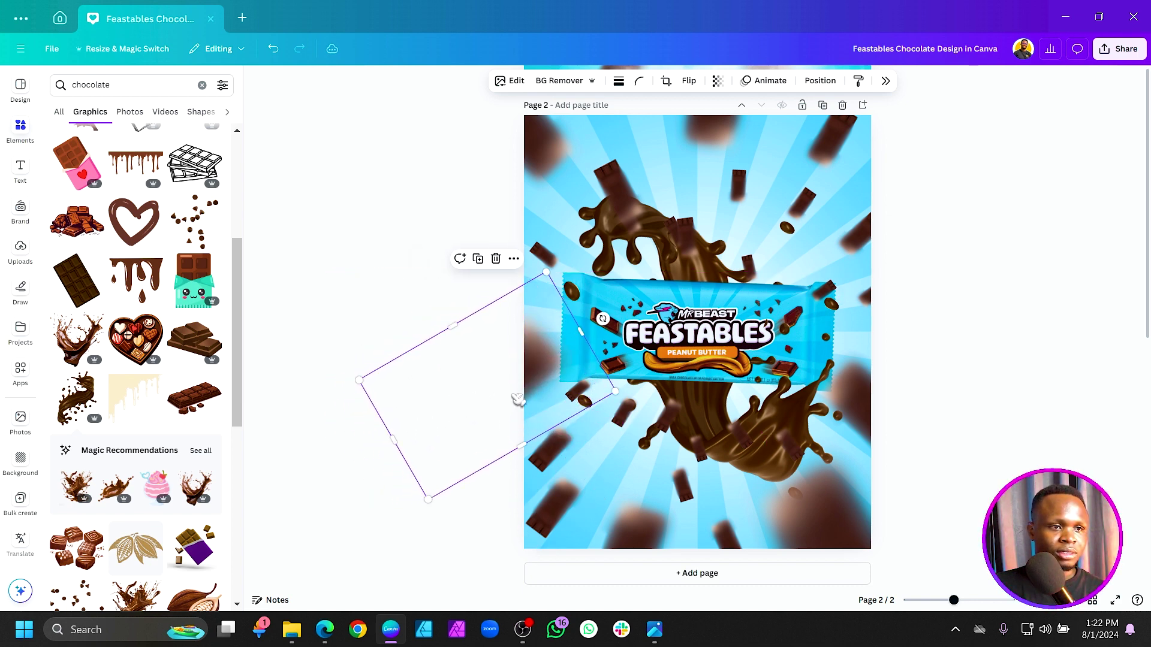
Step: Nudge the bars in the page's lower-left area and move the bar below the splash slightly up and left
{"action": "left_click", "coordinate": [543, 515]}
{"action": "left_click_drag", "start_coordinate": [542, 516], "coordinate": [552, 455]}
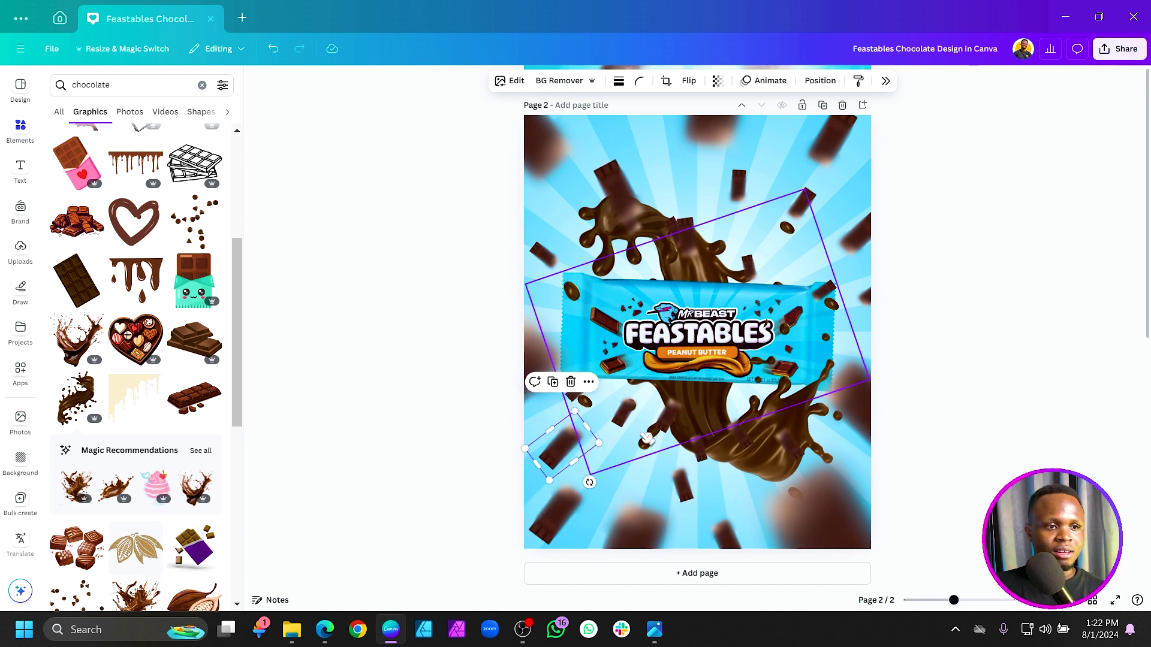
{"action": "left_click", "coordinate": [682, 487]}
{"action": "left_click_drag", "start_coordinate": [682, 487], "coordinate": [624, 477]}
{"action": "left_click", "coordinate": [485, 475]}
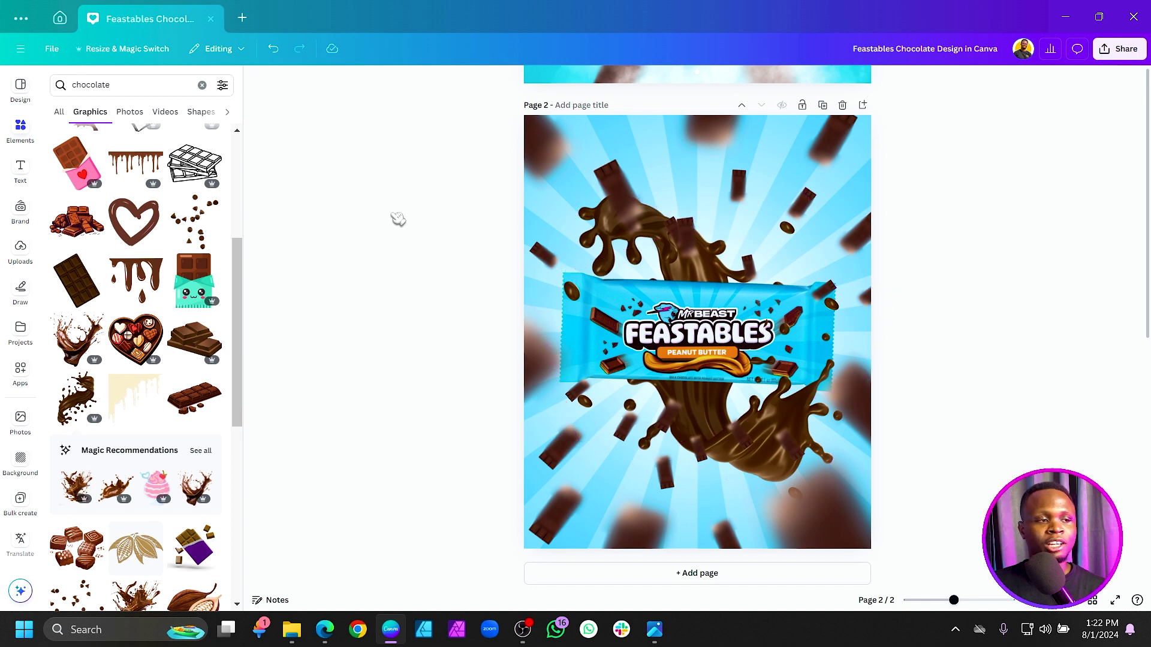
Step: Raise the bar above the upper-left splash clear of it, and shift the small tilted bar at its right up and further right
{"action": "left_click_drag", "start_coordinate": [637, 217], "coordinate": [645, 196]}
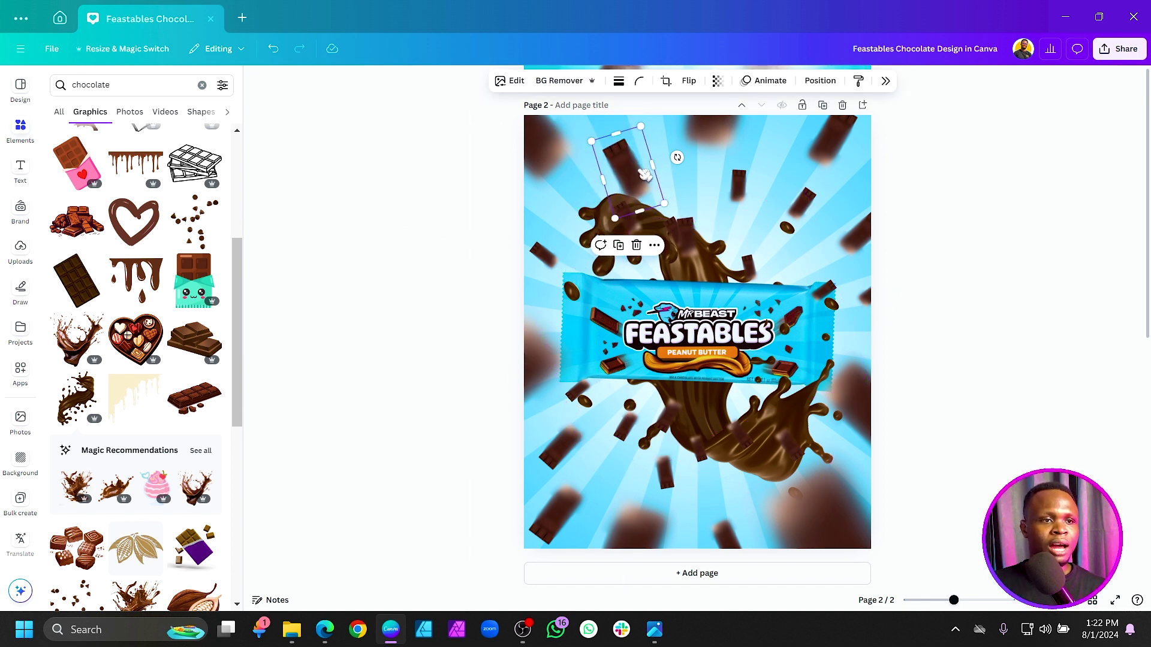
{"action": "left_click_drag", "start_coordinate": [745, 190], "coordinate": [773, 180]}
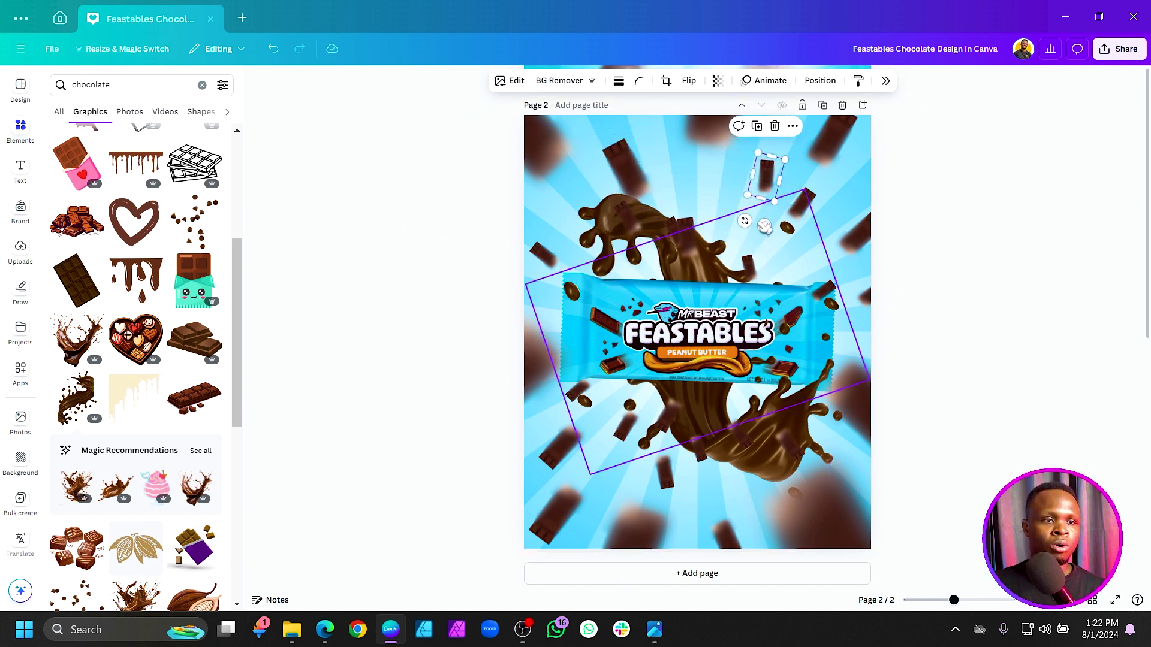
{"action": "left_click", "coordinate": [384, 192]}
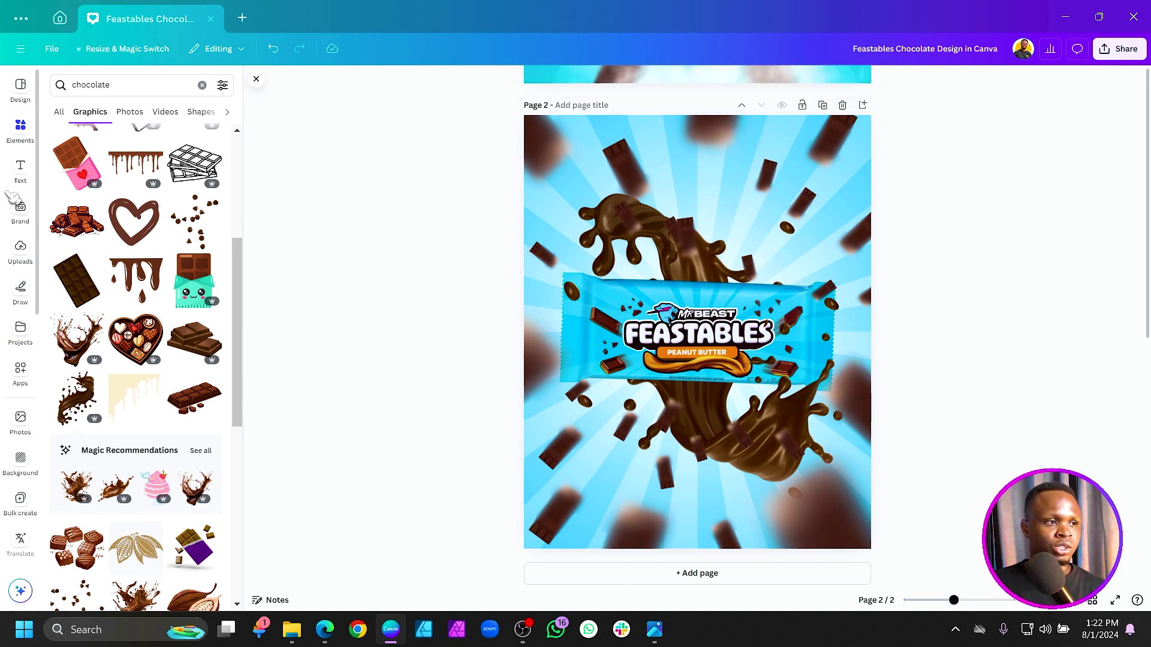
Step: Add the uploaded MrBeast Feastables logo, place it above the splash near the page's top centre, and shrink it to about half size
{"action": "left_click", "coordinate": [24, 249]}
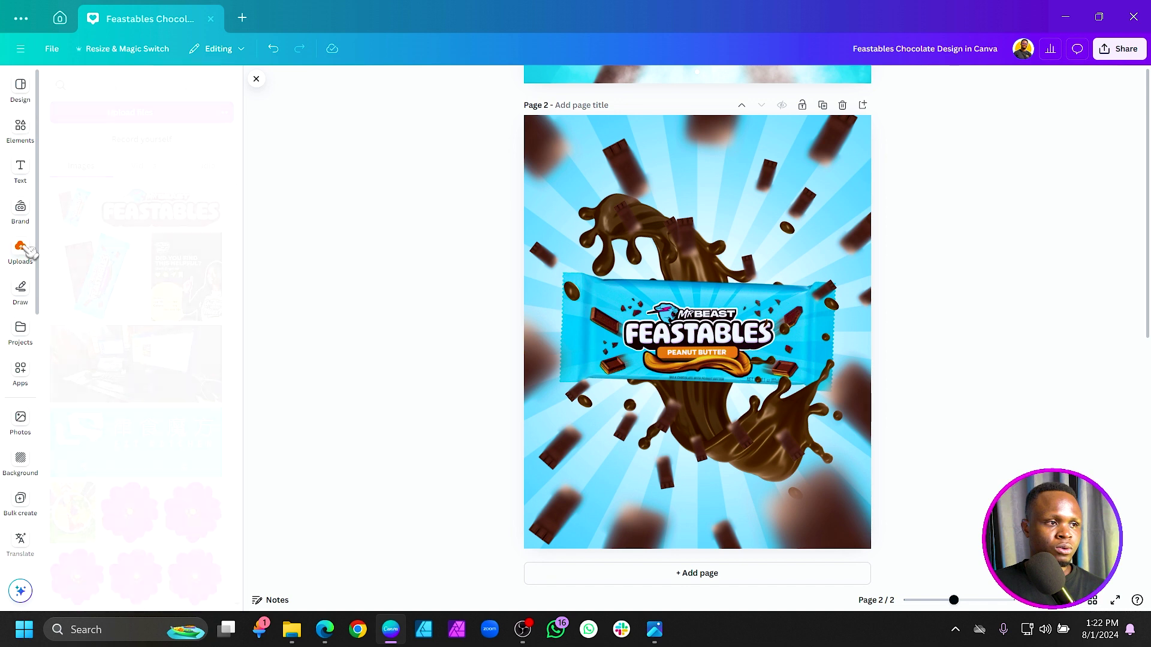
{"action": "left_click", "coordinate": [156, 210]}
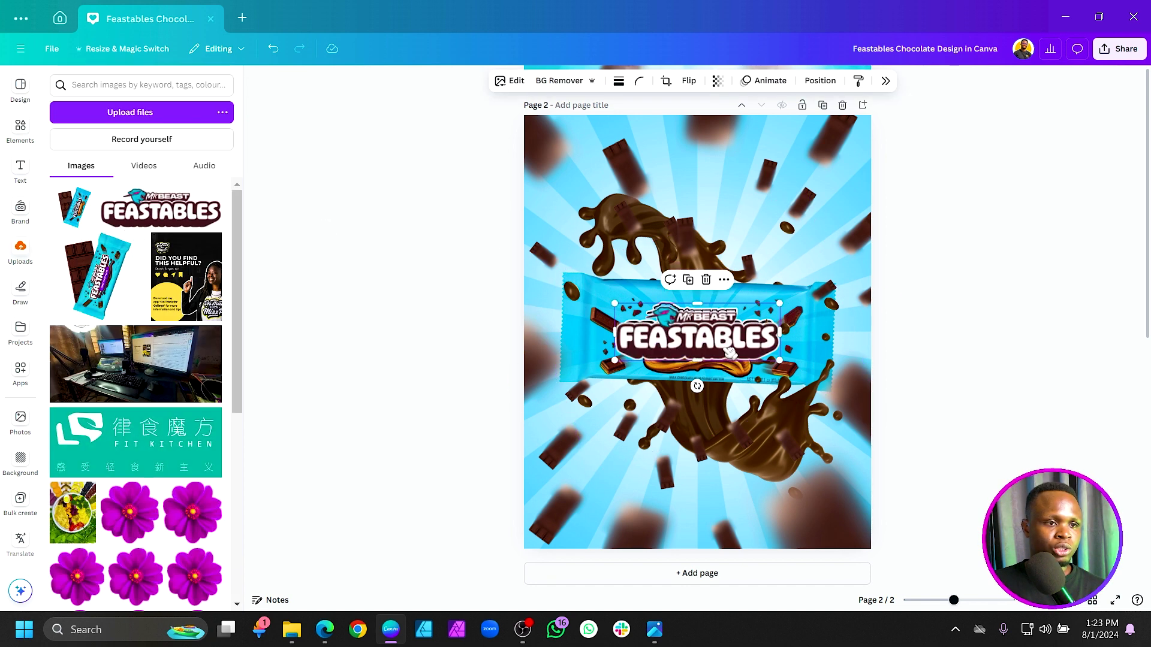
{"action": "left_click_drag", "start_coordinate": [695, 336], "coordinate": [709, 189]}
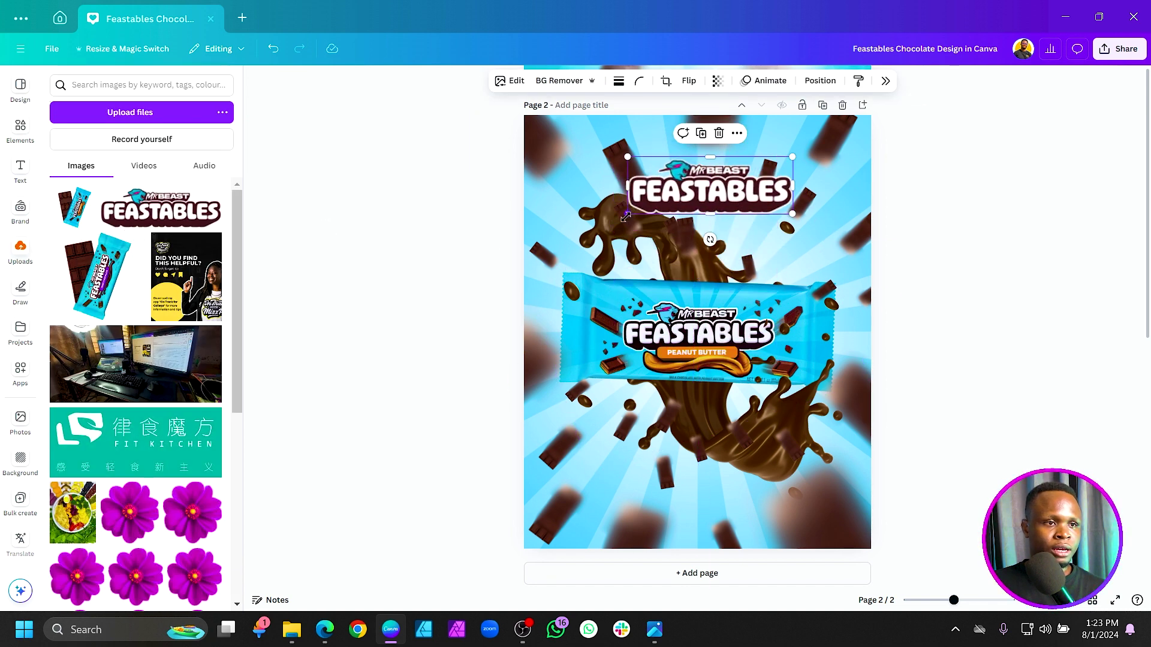
{"action": "left_click_drag", "start_coordinate": [626, 216], "coordinate": [666, 201]}
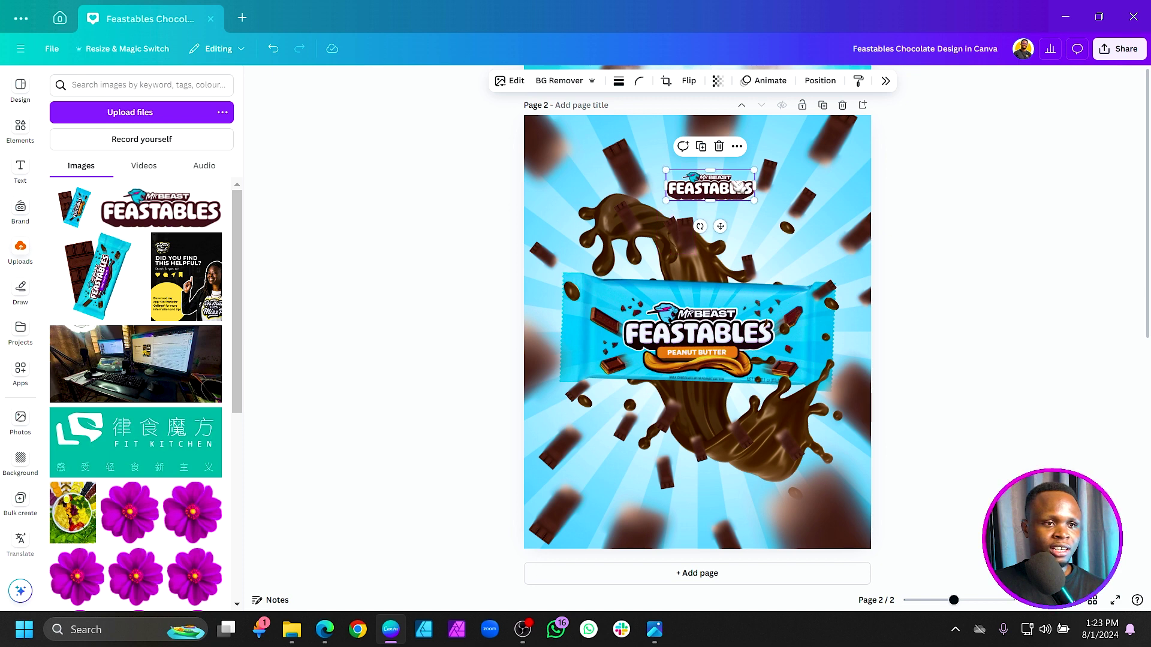
{"action": "left_click", "coordinate": [467, 226]}
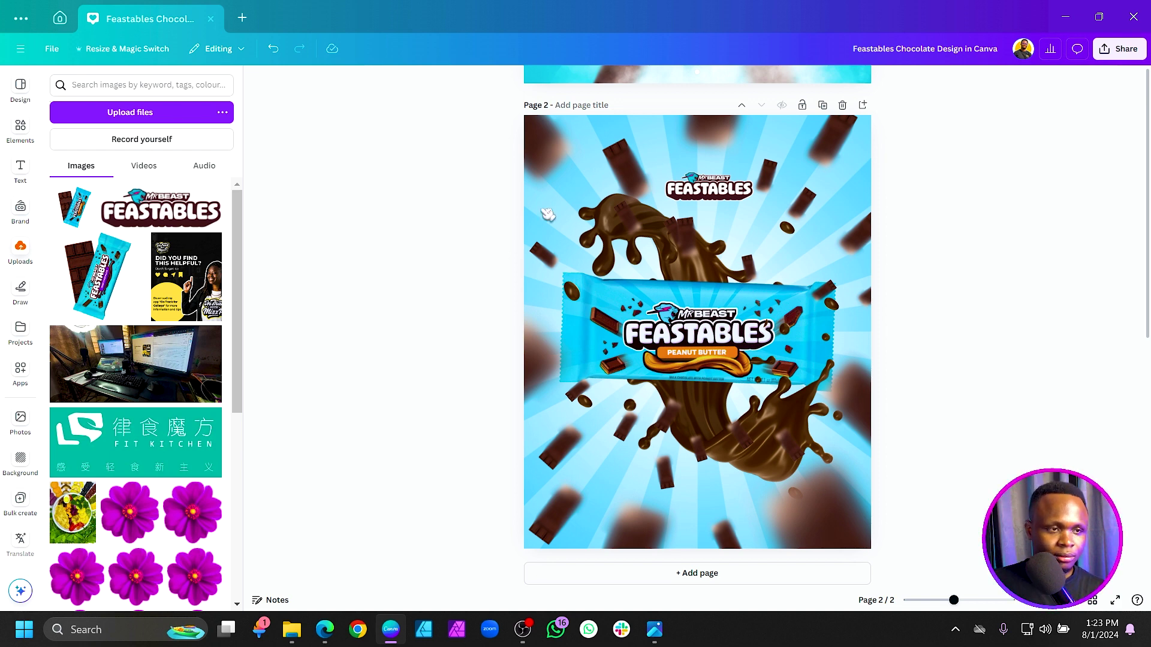
Step: Add a text box reading "NEW FORMULA" in capitals to the page
{"action": "key", "text": "t"}
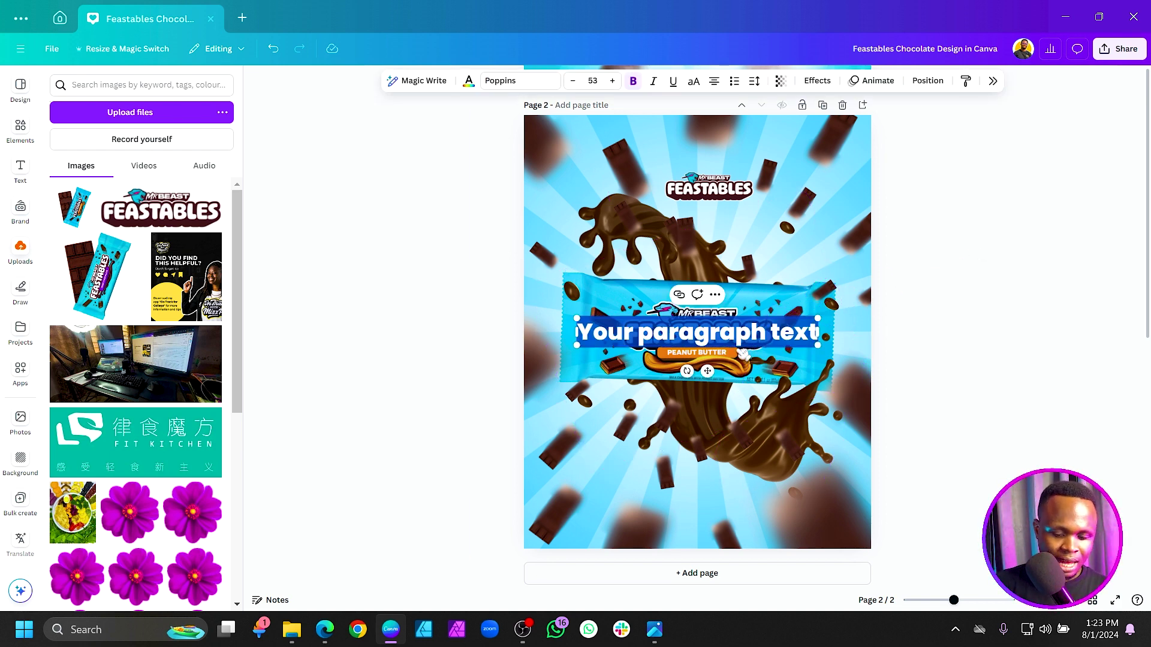
{"action": "type", "text": "new"}
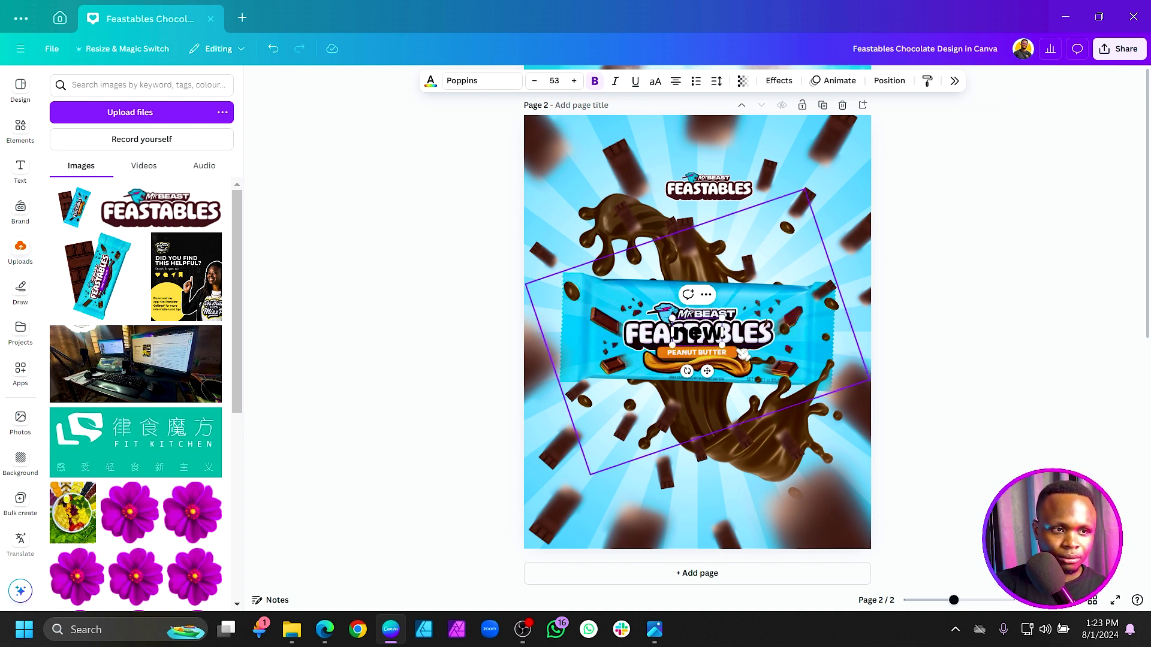
{"action": "key", "text": "Caps_Lock"}
{"action": "key", "text": "BackSpace"}
{"action": "key", "text": "BackSpace"}
{"action": "key", "text": "BackSpace"}
{"action": "type", "text": "NE"}
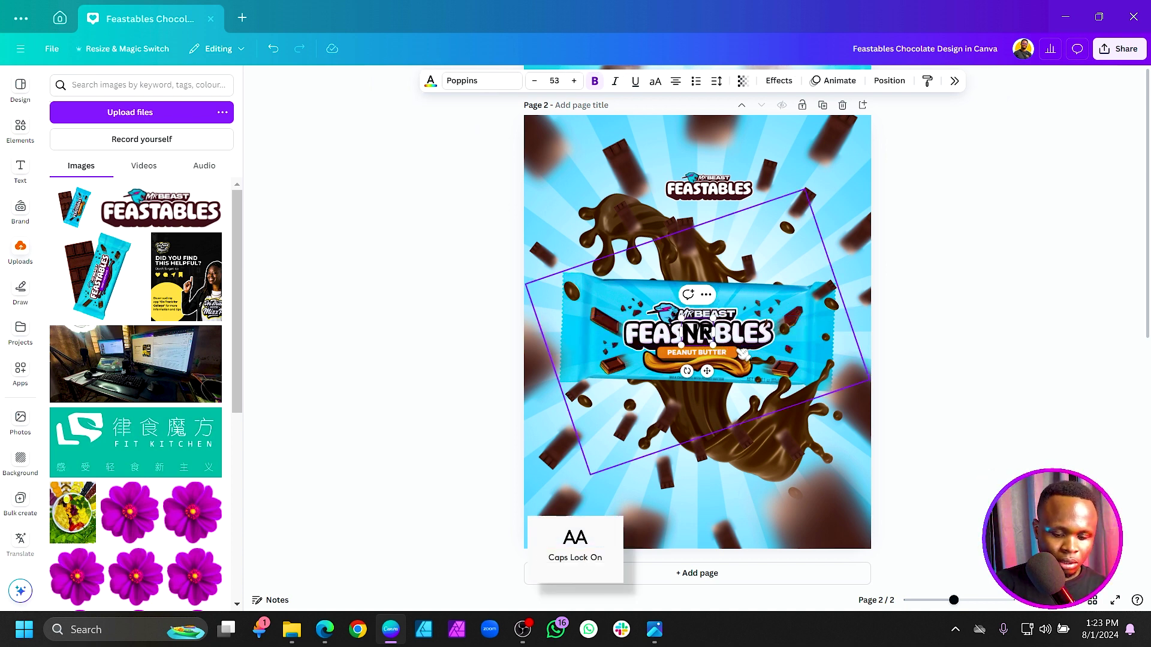
{"action": "type", "text": "W FORMULA"}
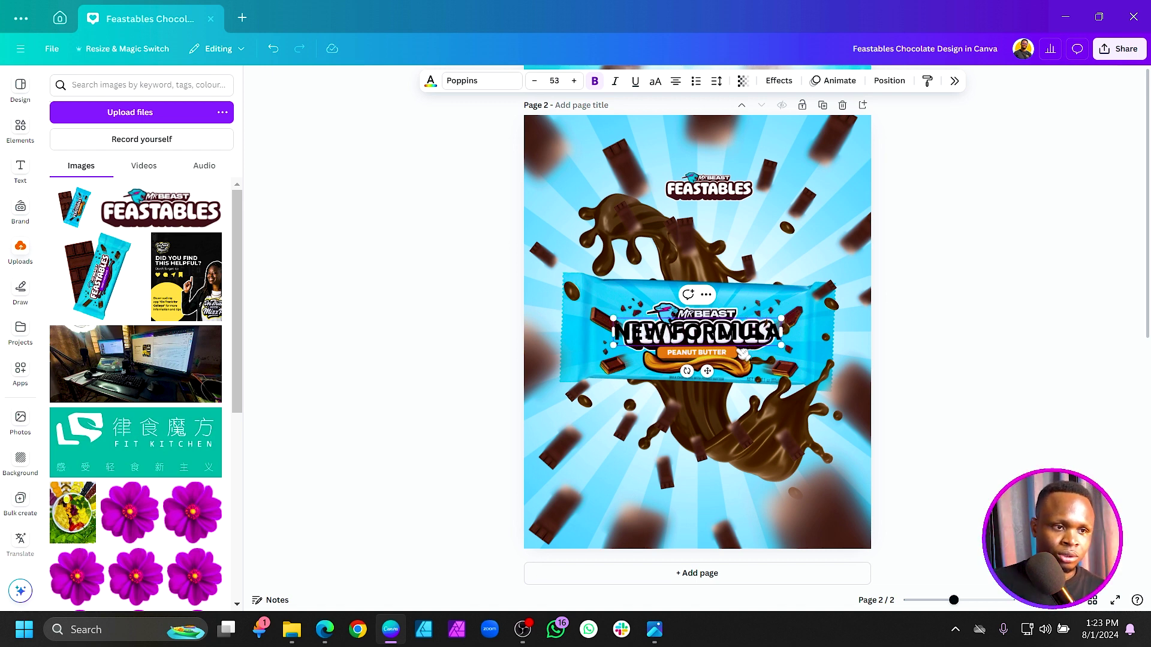
Step: Colour the "NEW FORMULA" text with the dark brown document colour and give it an Outline effect in white
{"action": "key", "text": "ctrl+a"}
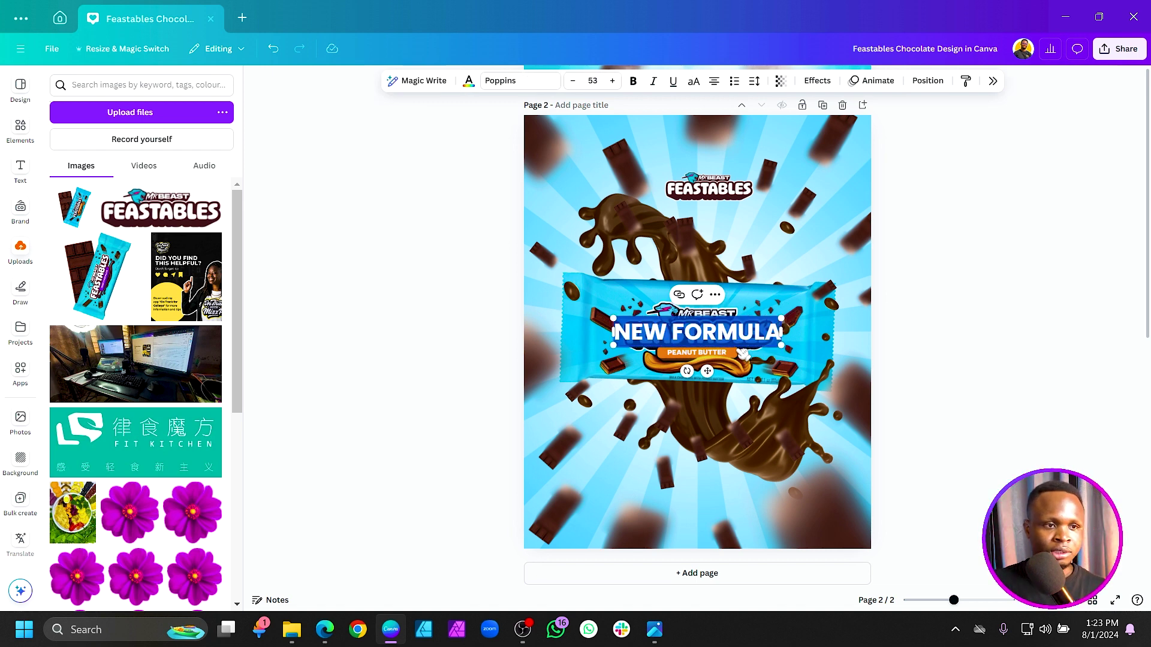
{"action": "left_click", "coordinate": [468, 81]}
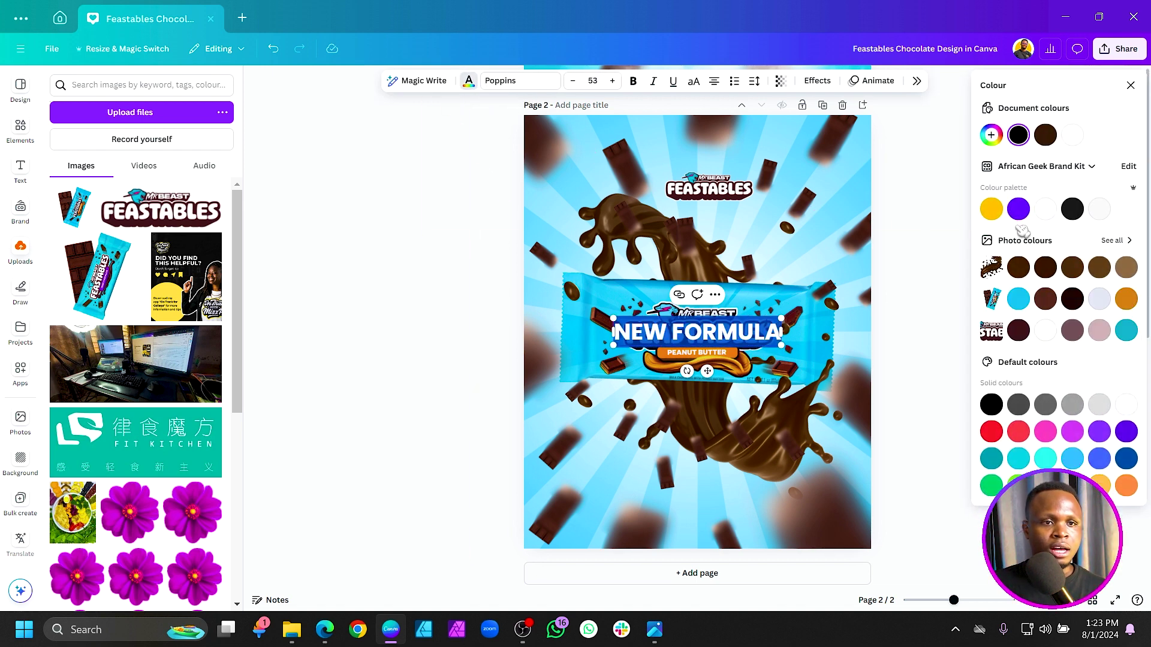
{"action": "left_click", "coordinate": [1046, 136]}
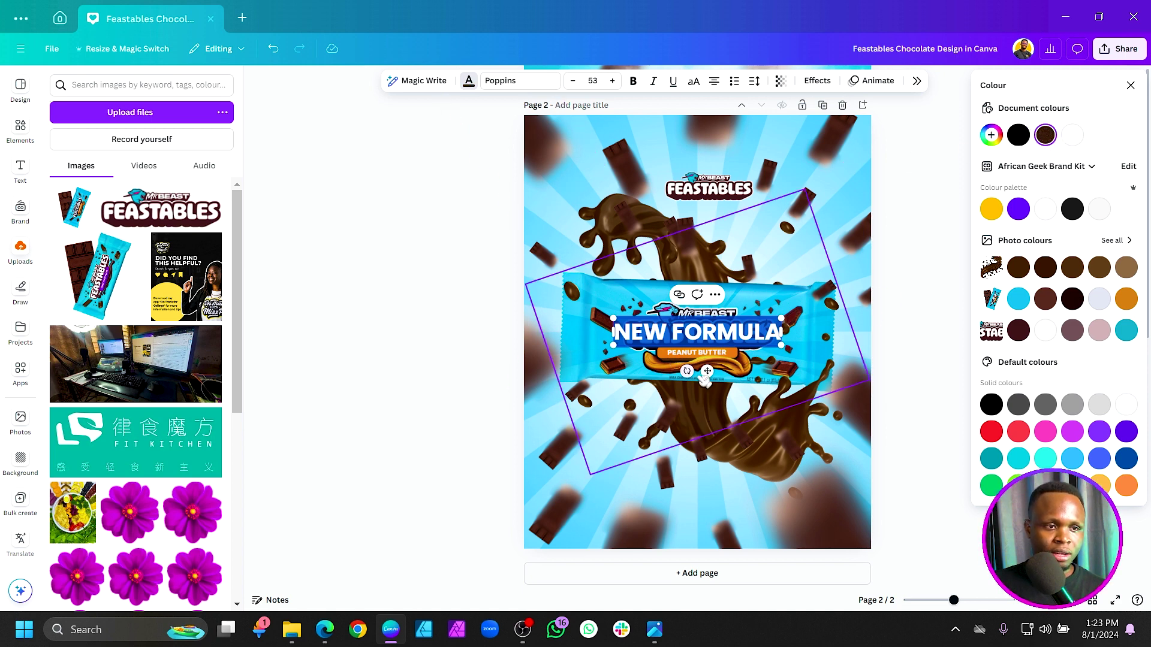
{"action": "left_click", "coordinate": [818, 82]}
{"action": "left_click", "coordinate": [1115, 215]}
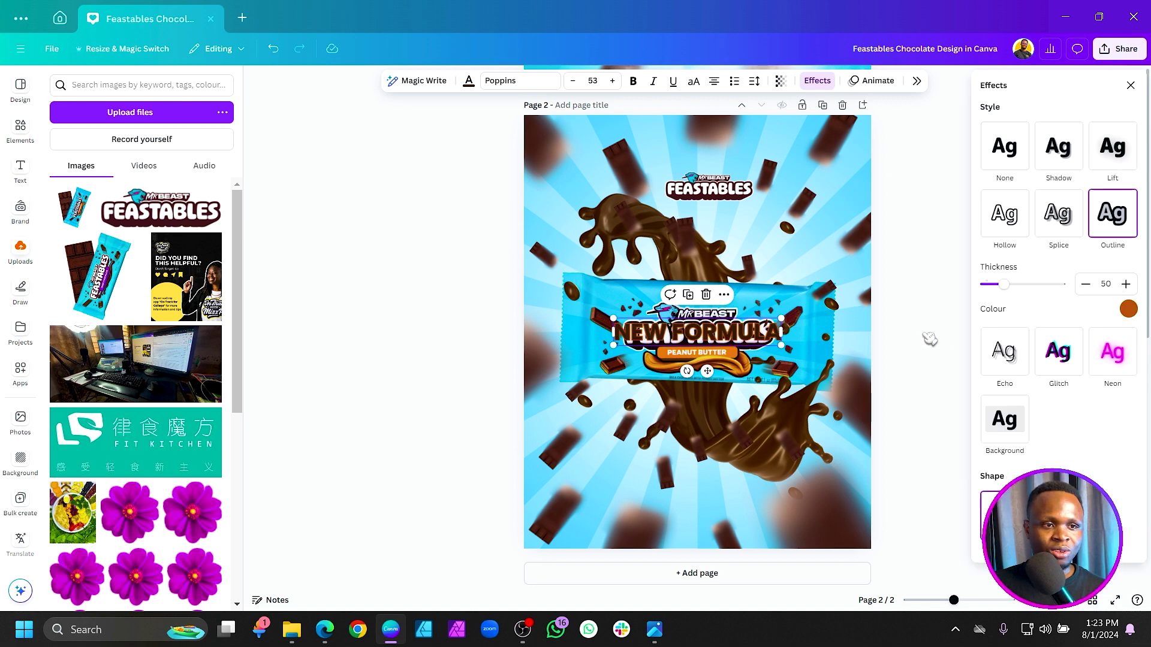
{"action": "left_click", "coordinate": [1128, 310]}
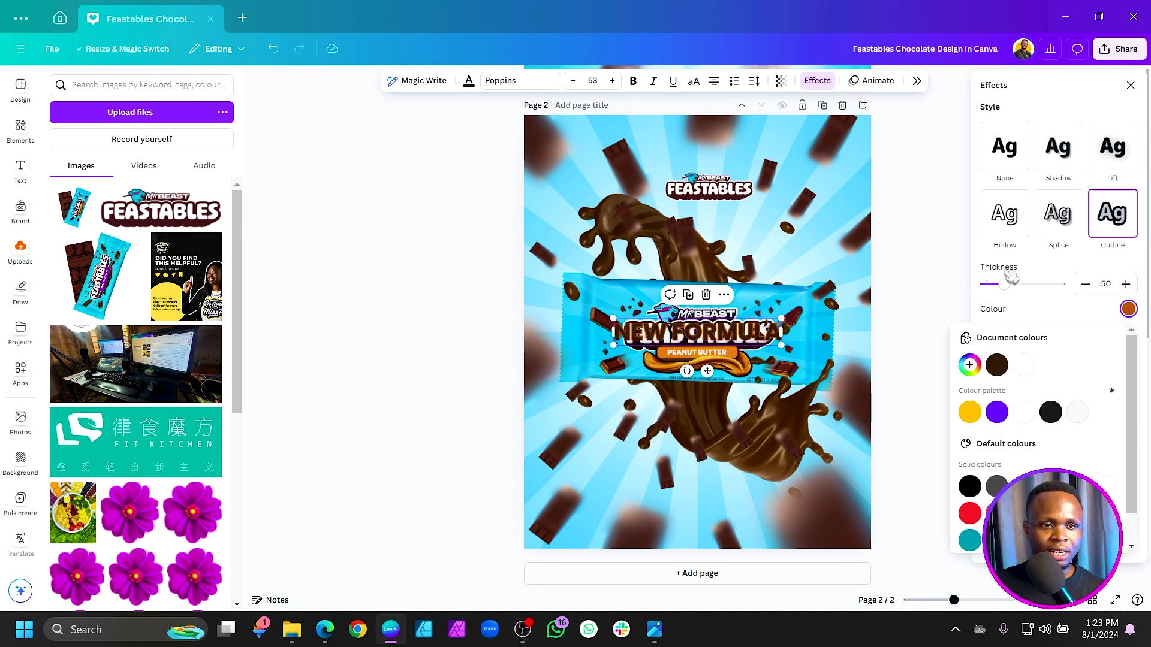
{"action": "left_click", "coordinate": [1024, 365]}
Step: Place the "NEW FORMULA" text beneath the splash and make room around it, raising the small bar above it and shifting the large bottom bar left
{"action": "left_click_drag", "start_coordinate": [708, 371], "coordinate": [691, 530]}
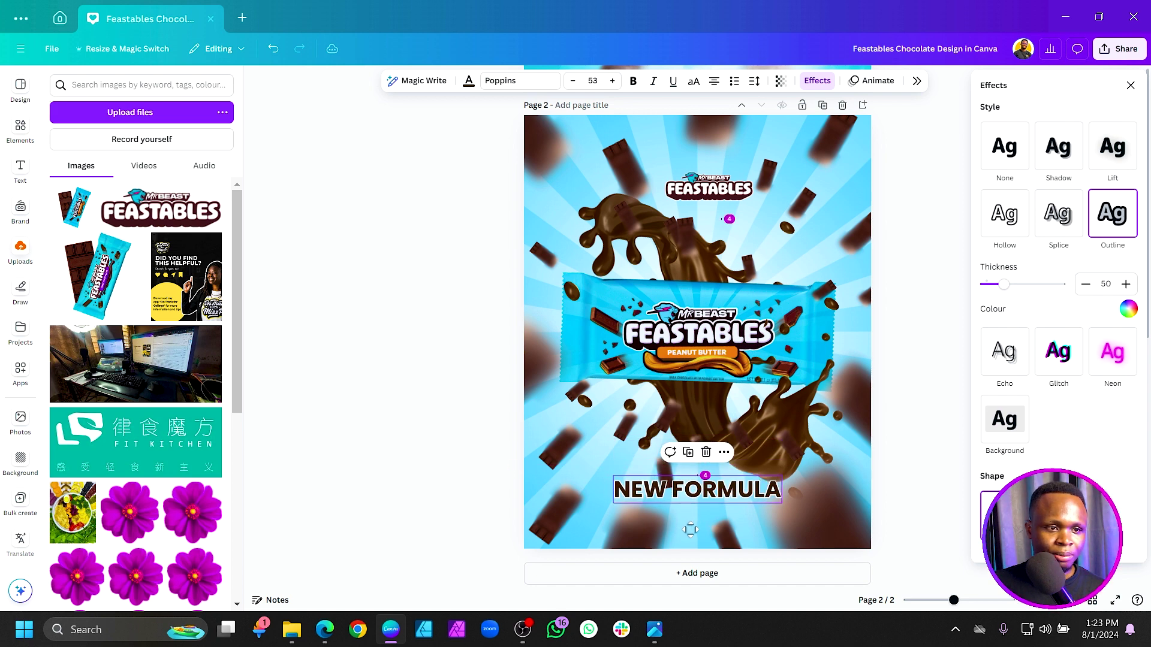
{"action": "left_click", "coordinate": [815, 535]}
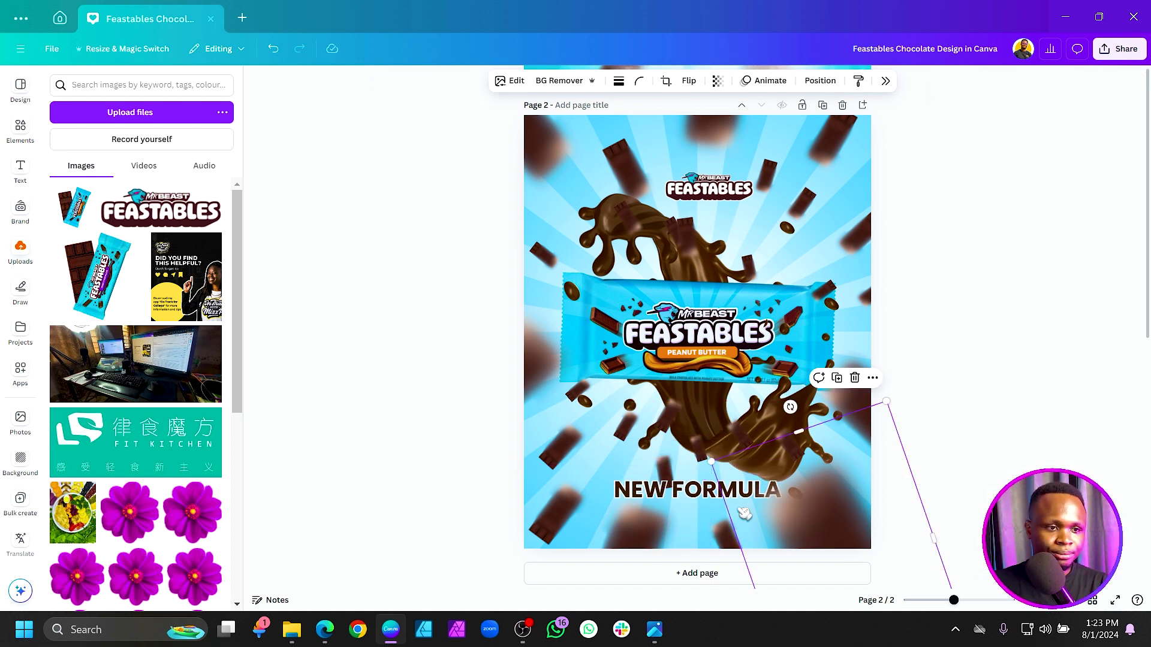
{"action": "left_click", "coordinate": [662, 469]}
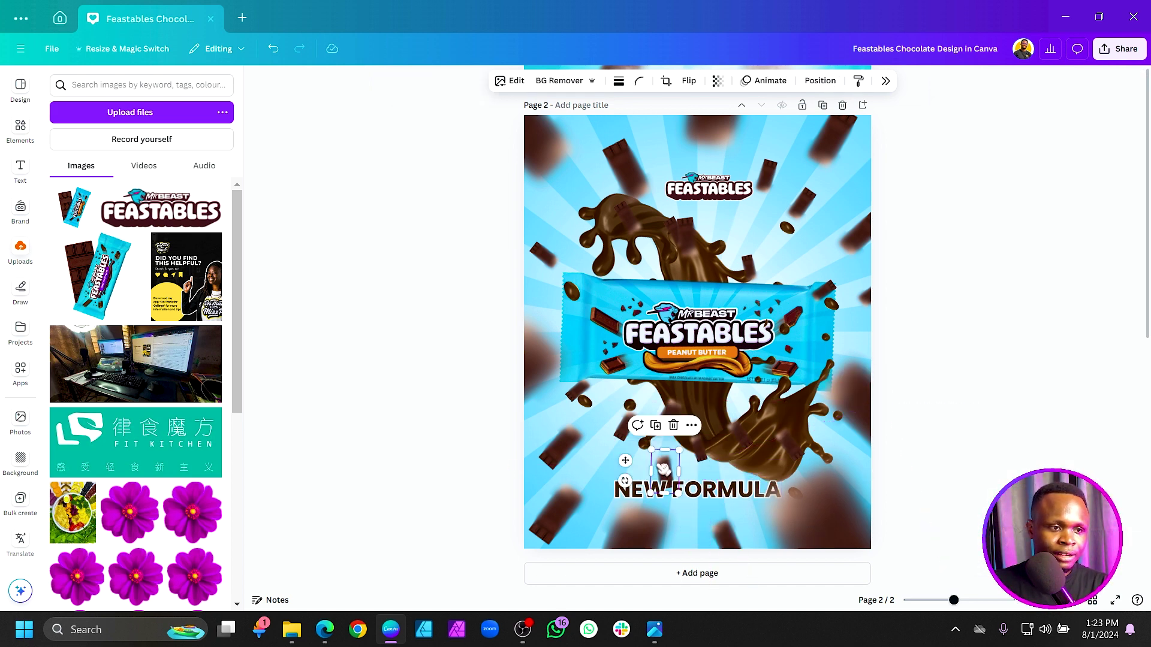
{"action": "left_click", "coordinate": [627, 524]}
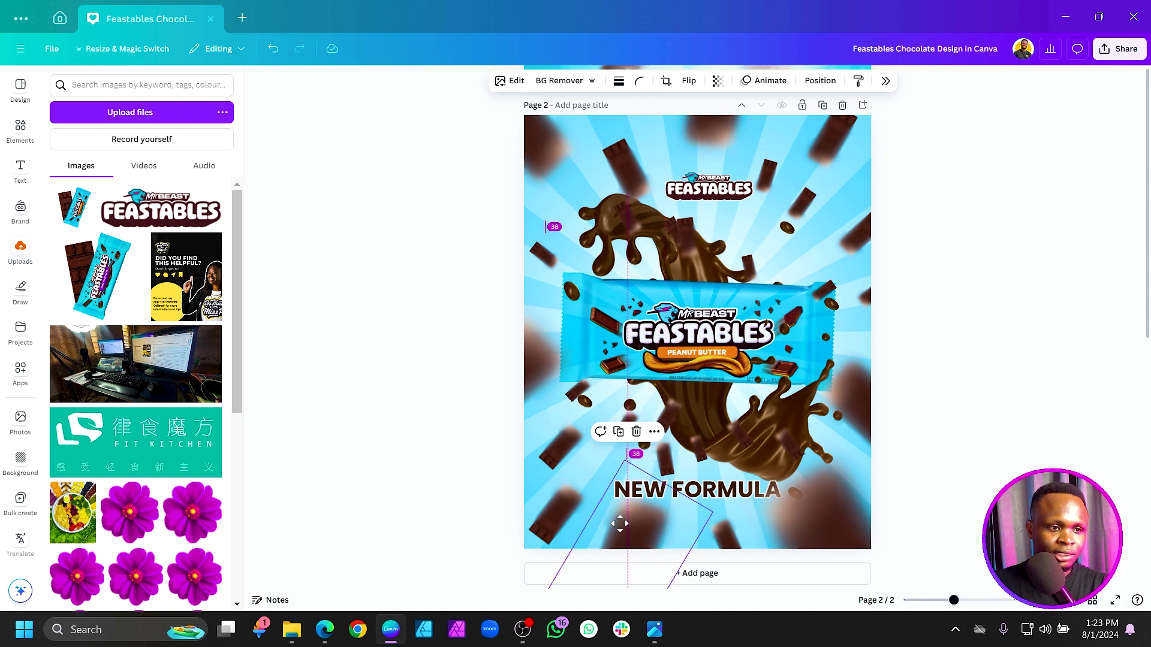
{"action": "left_click", "coordinate": [406, 490]}
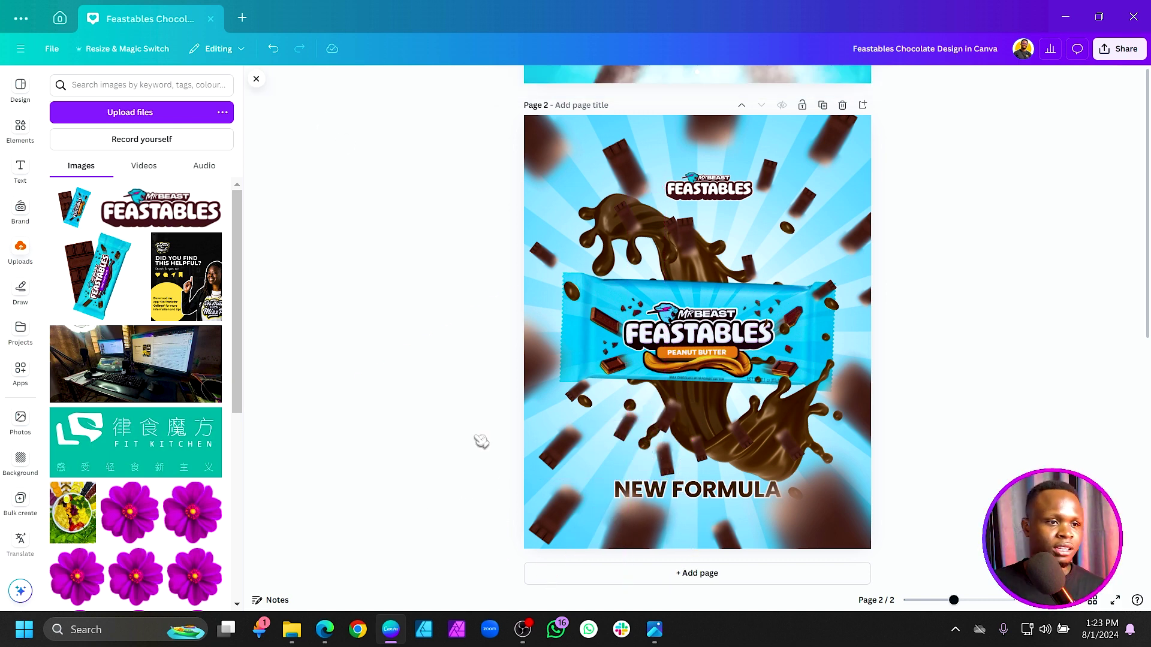
{"action": "left_click", "coordinate": [678, 428]}
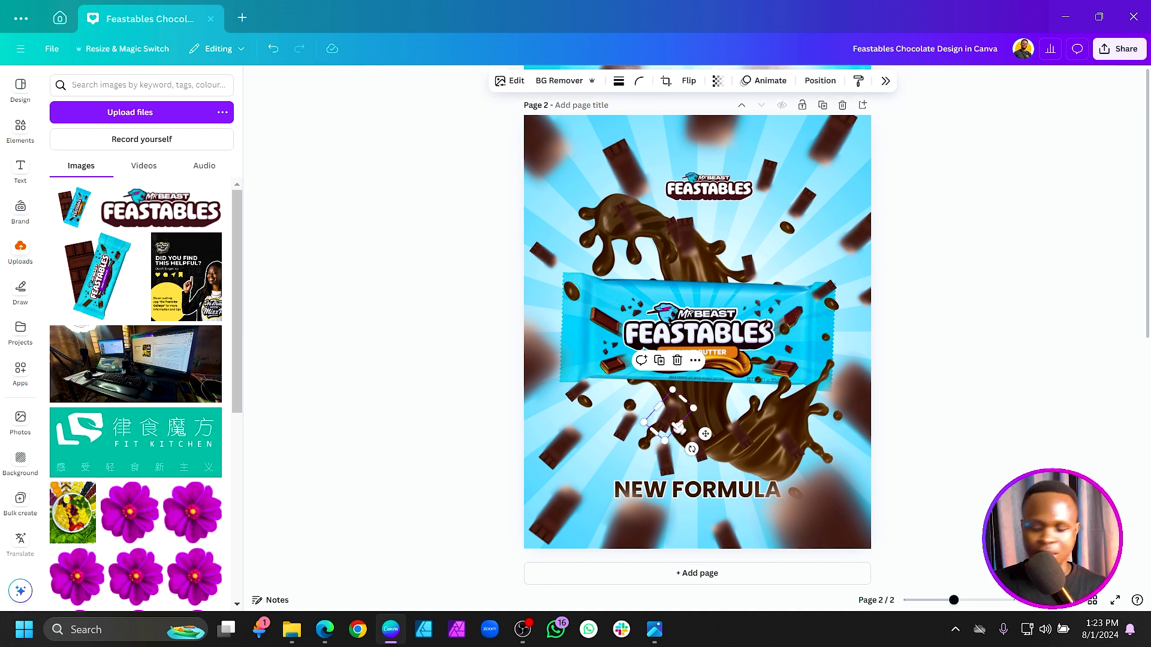
{"action": "key", "text": "Escape"}
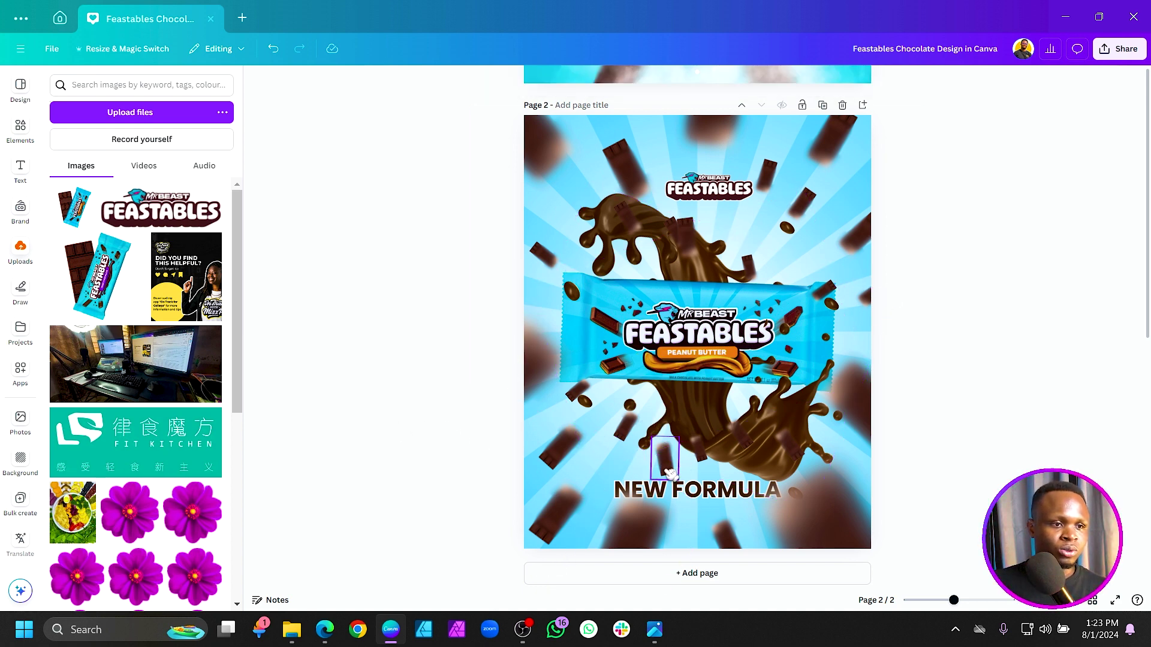
{"action": "left_click", "coordinate": [666, 475]}
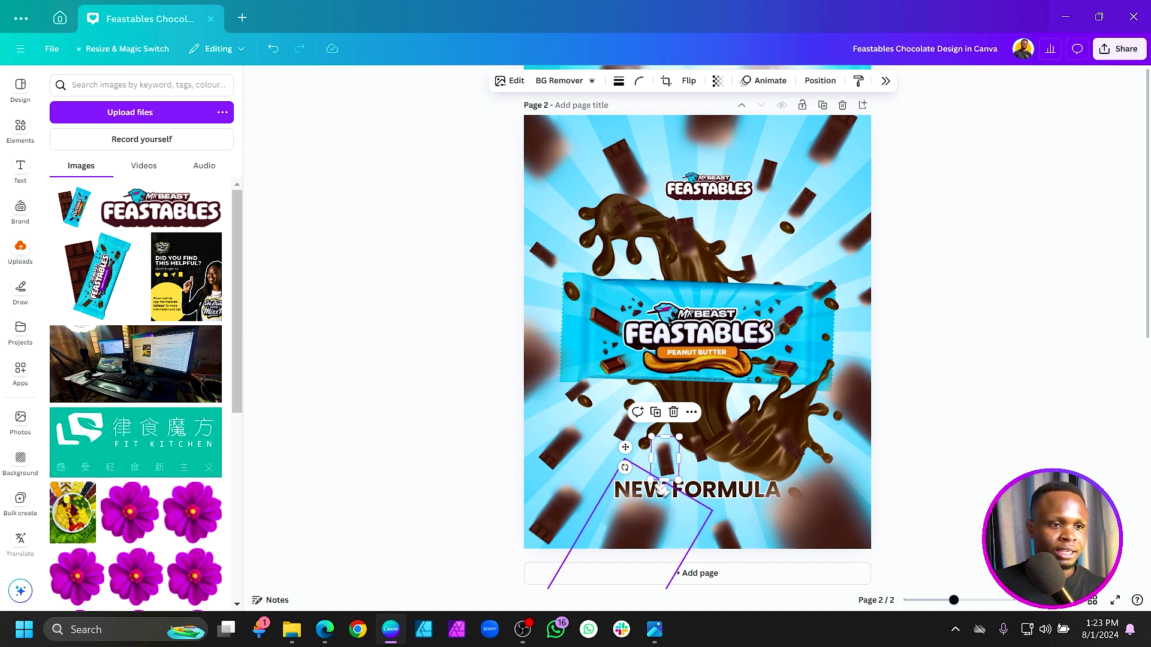
{"action": "left_click", "coordinate": [617, 462]}
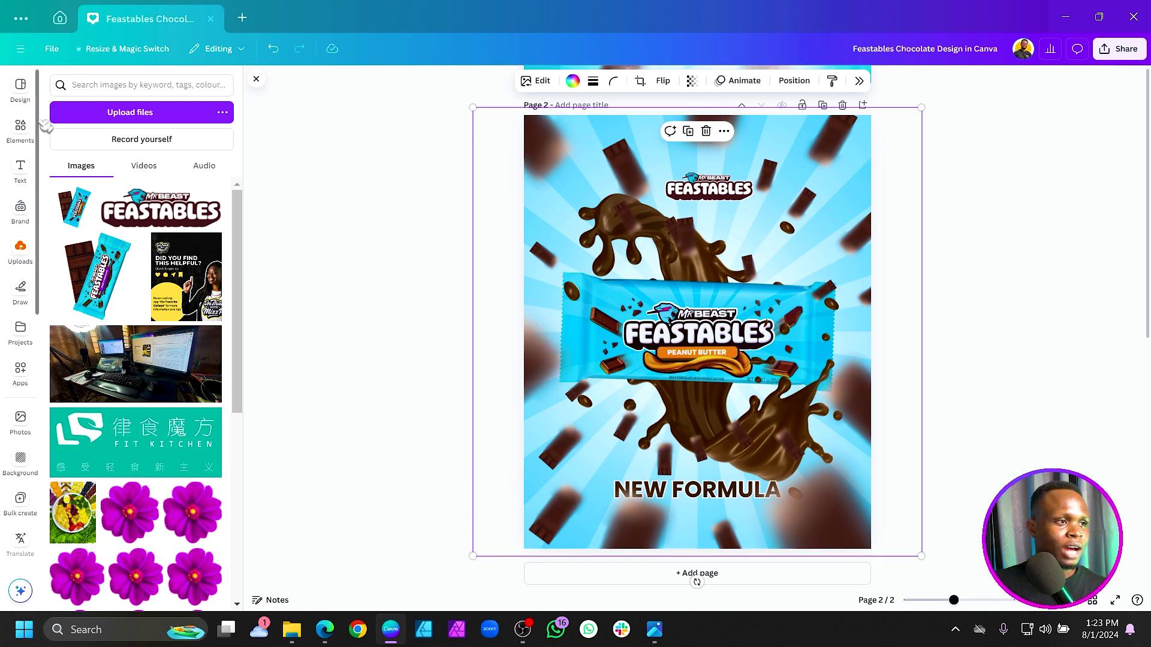
Step: Search the graphics for "CLOUDS", add the soft white cloud, and enlarge it across the wrapper beyond the page's width
{"action": "left_click", "coordinate": [24, 135]}
{"action": "left_click", "coordinate": [155, 86]}
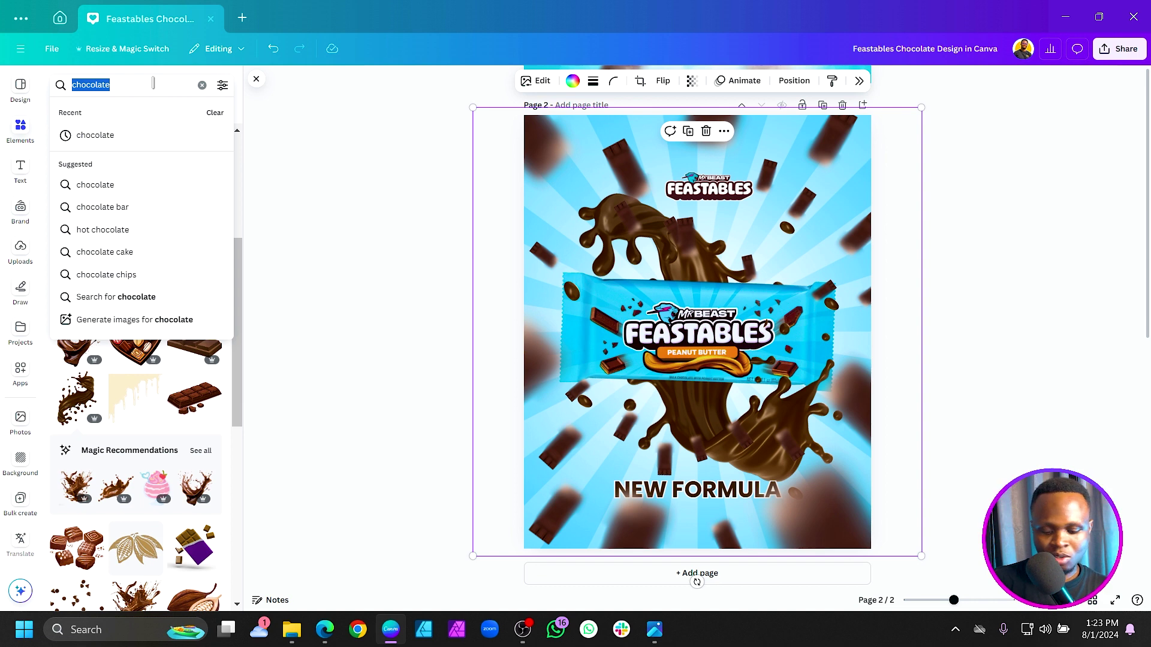
{"action": "type", "text": "CLOUDS"}
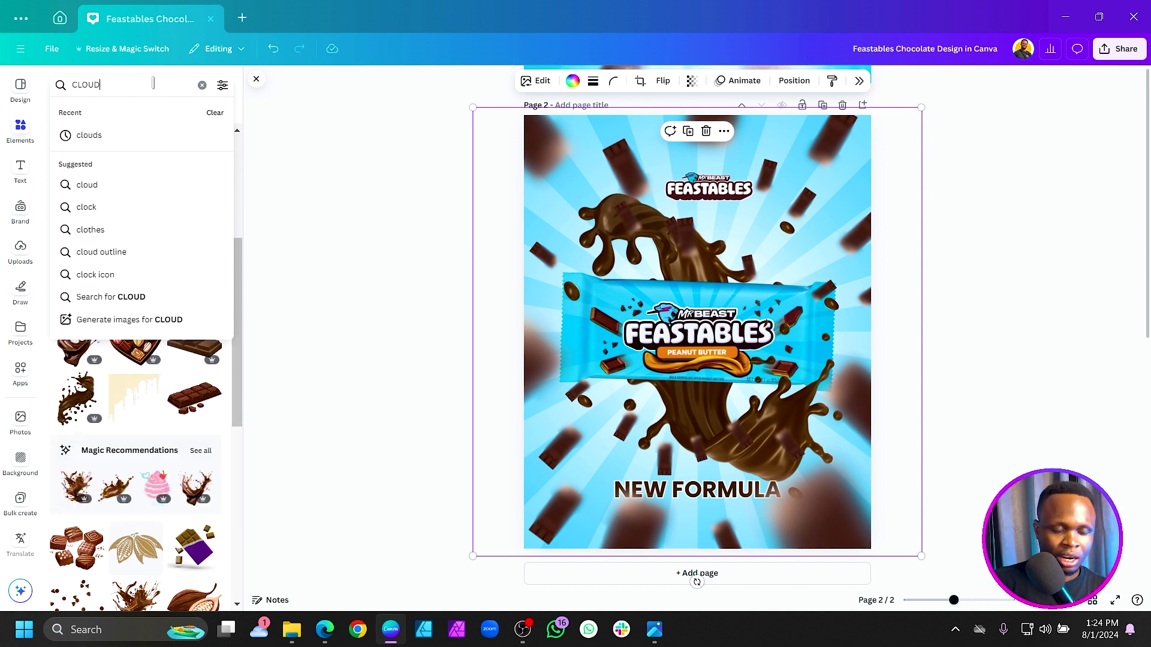
{"action": "key", "text": "Return"}
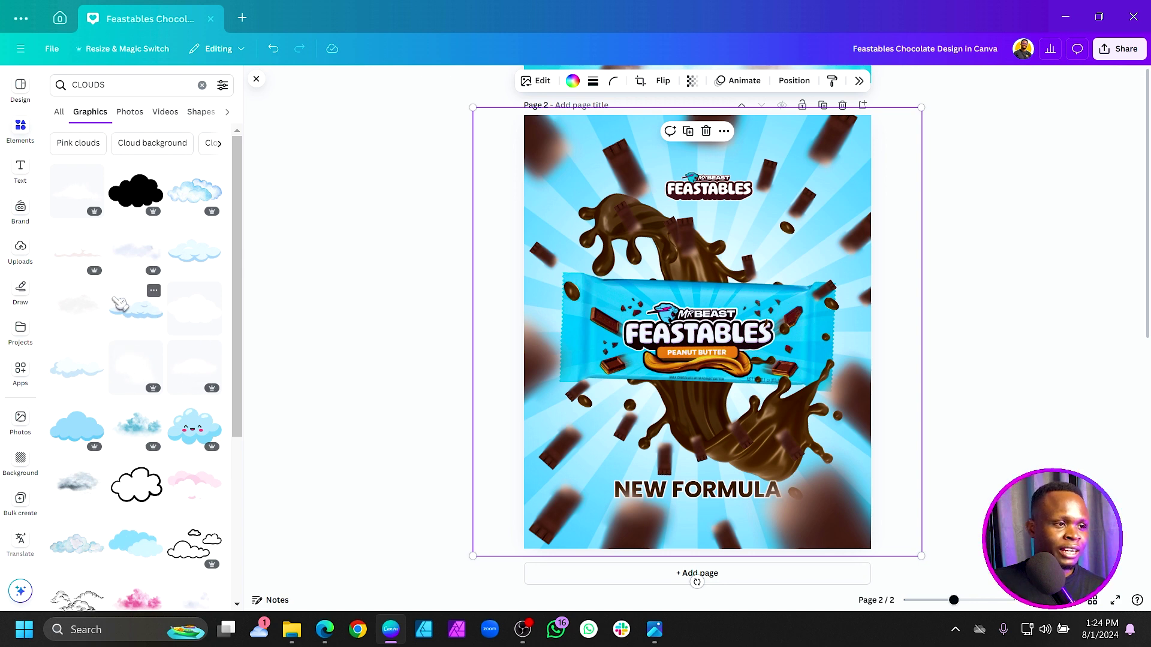
{"action": "left_click", "coordinate": [81, 309]}
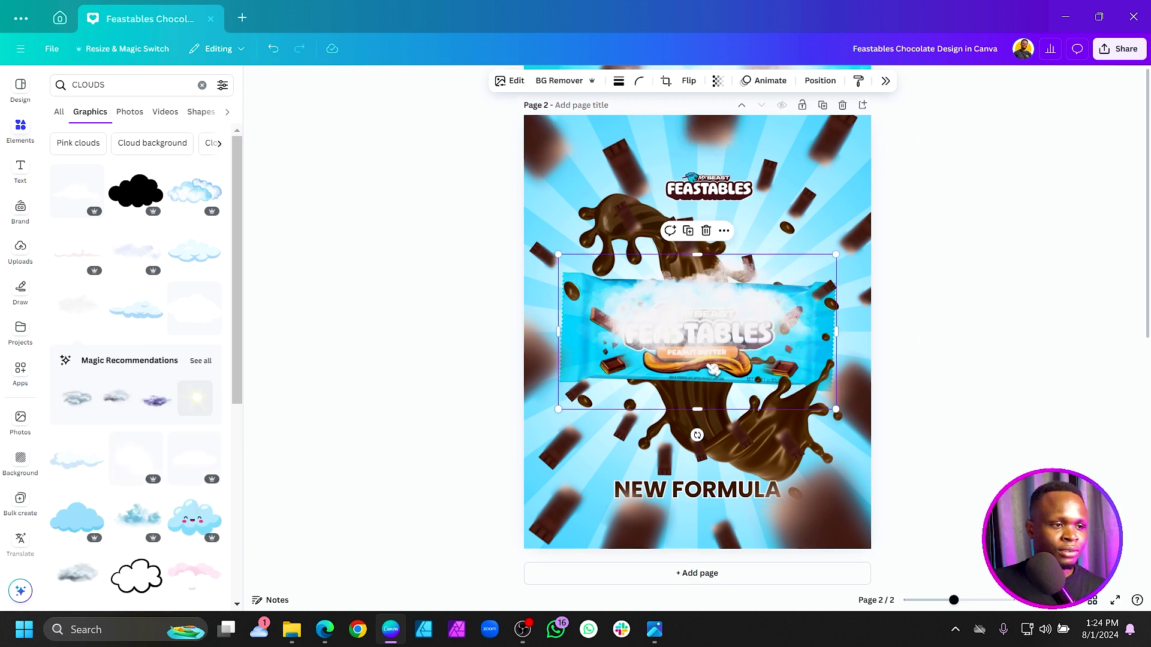
{"action": "left_click_drag", "start_coordinate": [833, 297], "coordinate": [808, 320]}
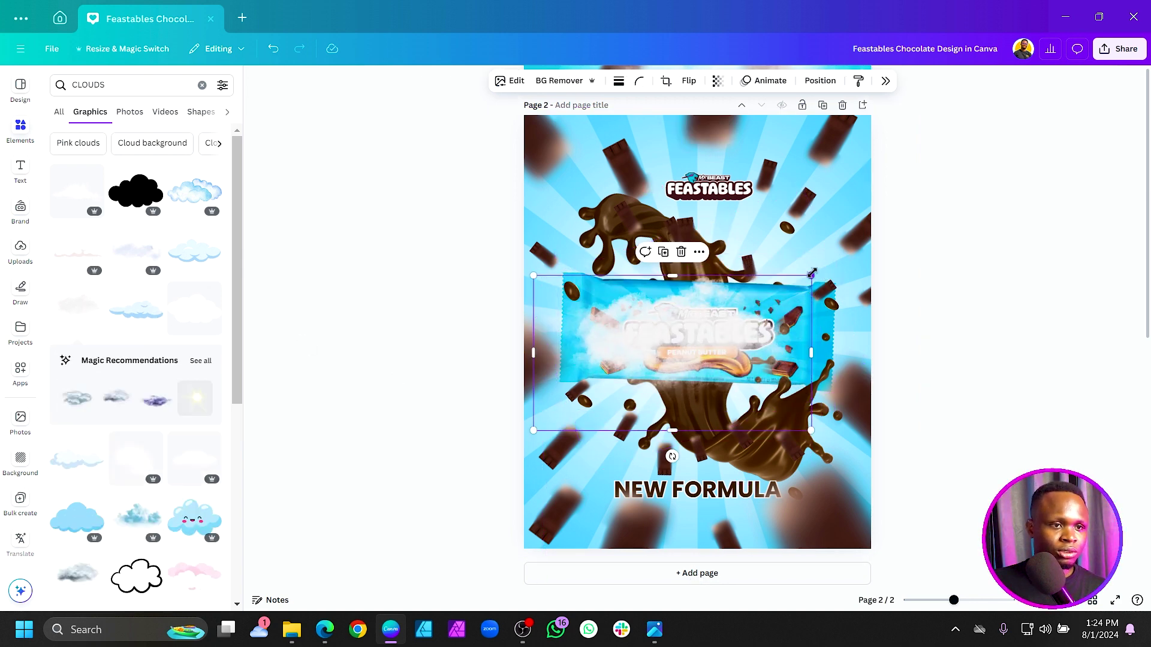
{"action": "left_click_drag", "start_coordinate": [811, 275], "coordinate": [910, 220]}
{"action": "left_click_drag", "start_coordinate": [756, 329], "coordinate": [770, 336]}
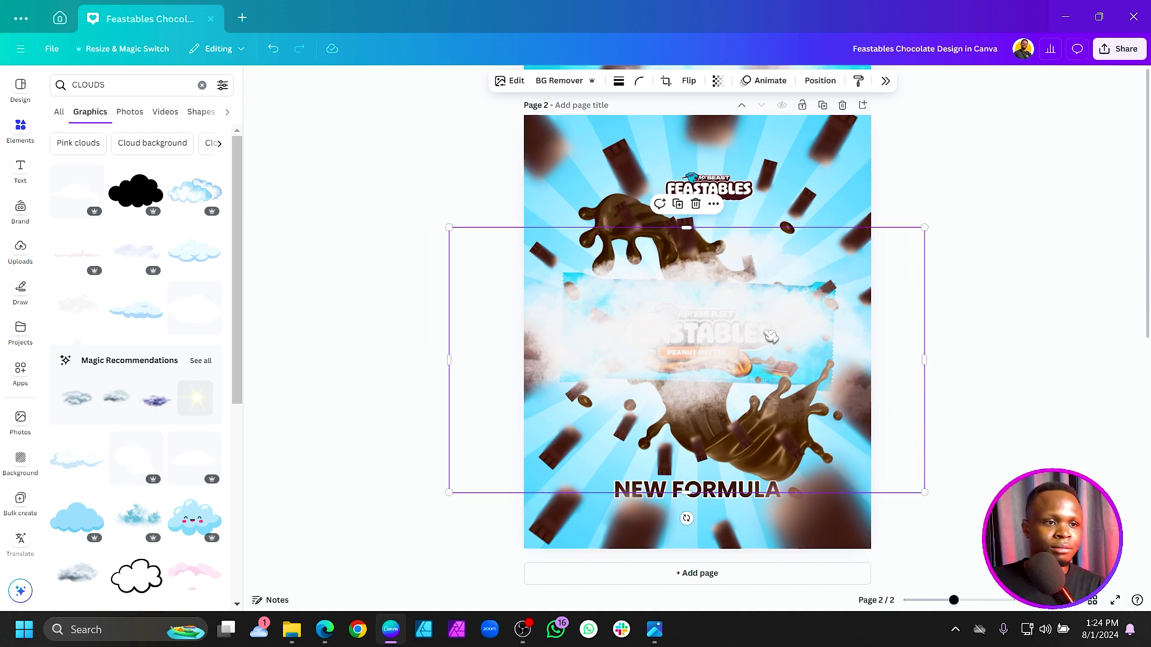
Step: Show the page's layers and move the large cloud directly beneath the wrapper in the stacking order
{"action": "right_click", "coordinate": [638, 321]}
{"action": "mouse_move", "coordinate": [742, 373]}
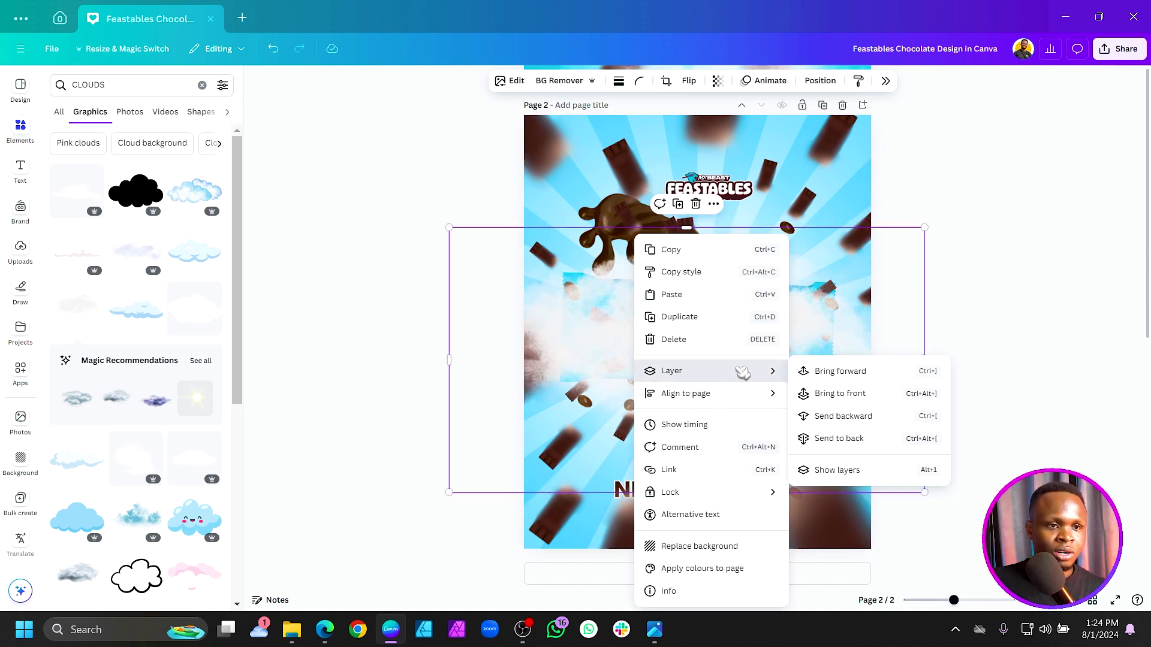
{"action": "left_click", "coordinate": [849, 468]}
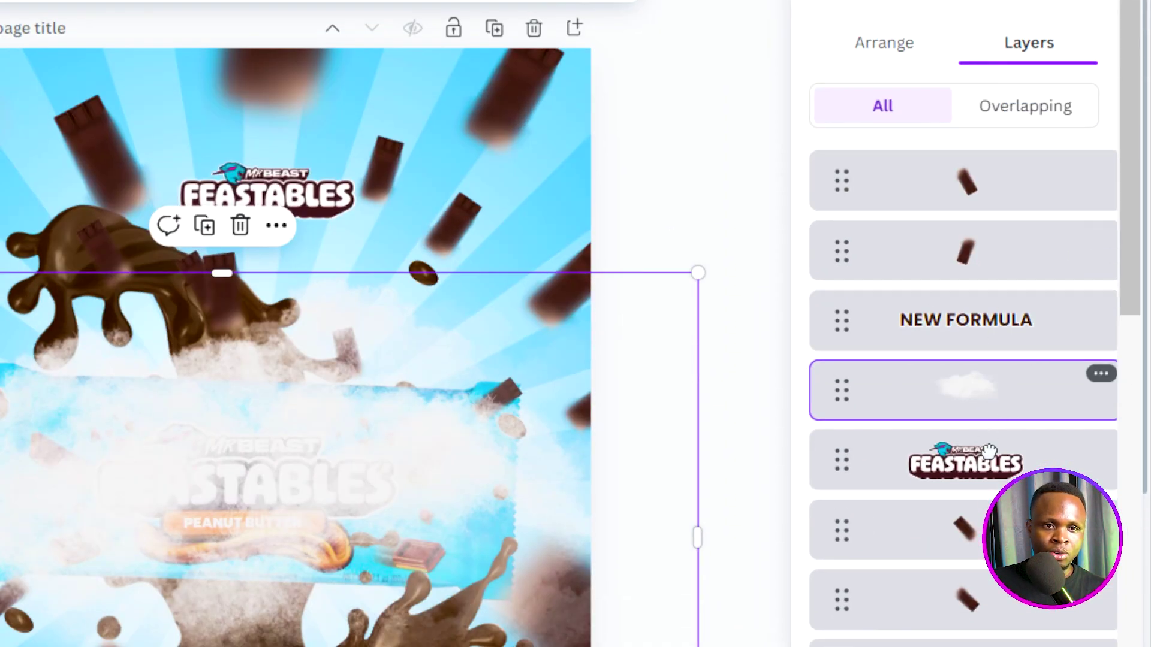
{"action": "left_click_drag", "start_coordinate": [988, 450], "coordinate": [977, 246]}
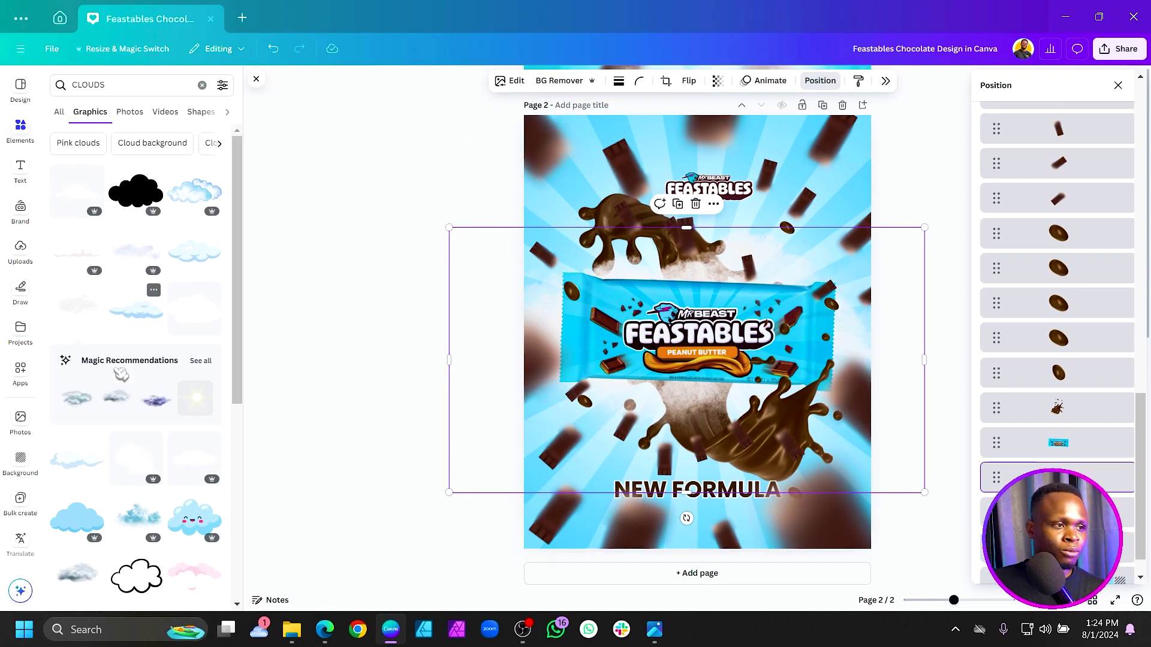
Step: Add a second soft white cloud and place copies of it around the page's corners
{"action": "left_click", "coordinate": [142, 460]}
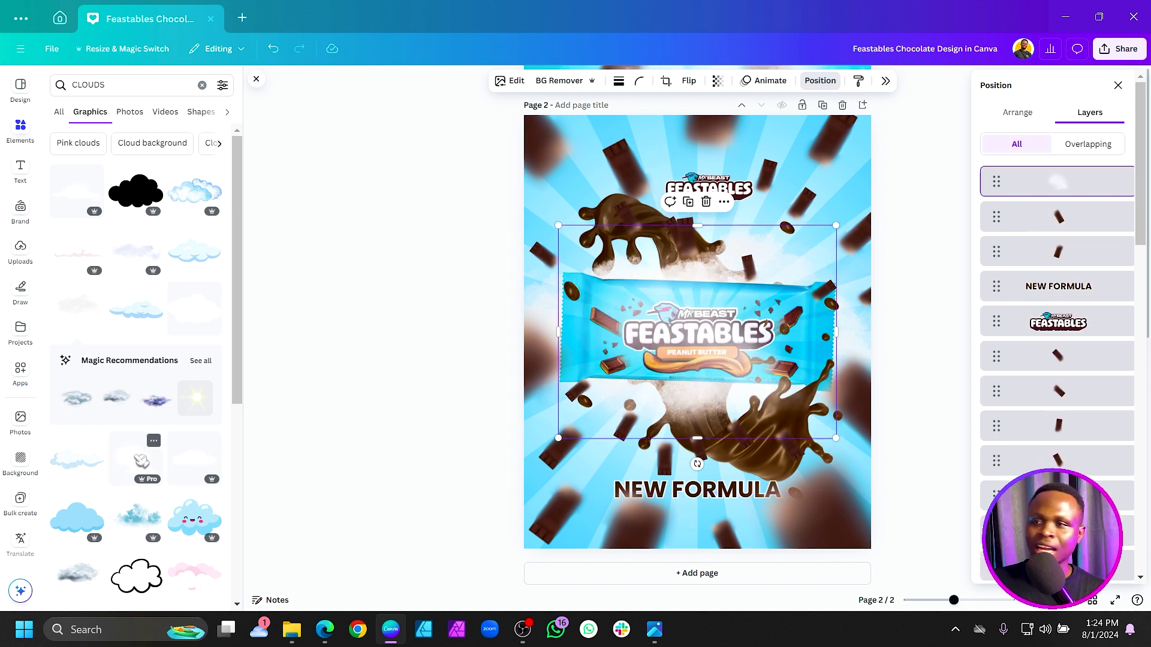
{"action": "left_click_drag", "start_coordinate": [847, 407], "coordinate": [842, 120]}
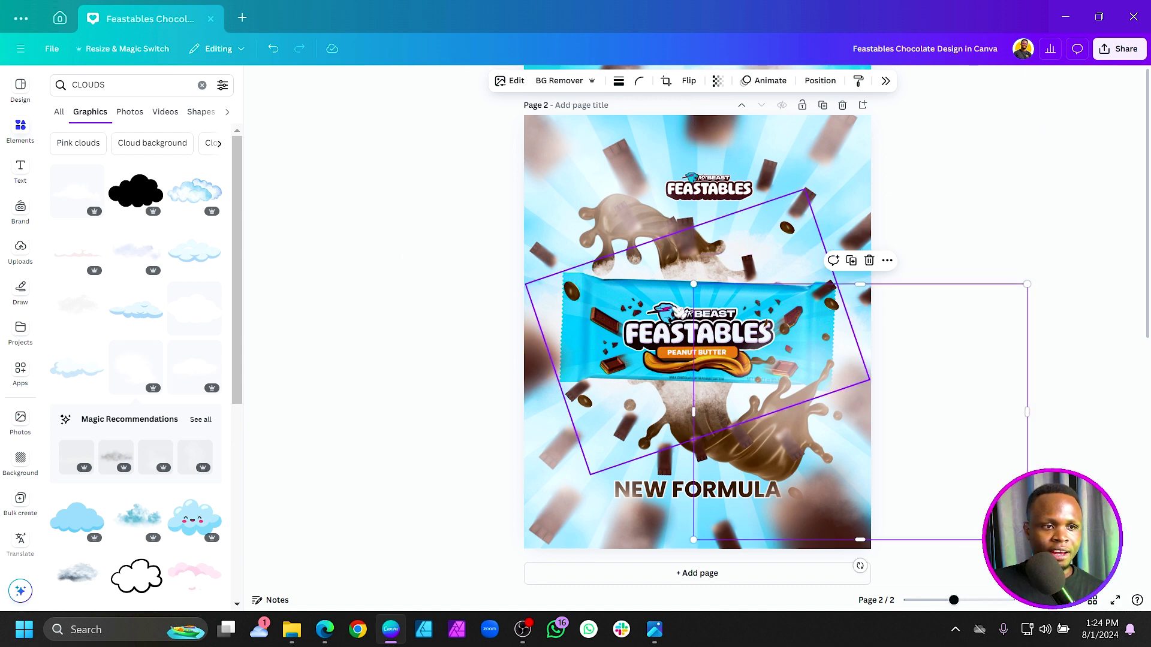
Step: Adjust the wrapper image, setting its brightness to 16 and its saturation to 28
{"action": "left_click", "coordinate": [676, 312]}
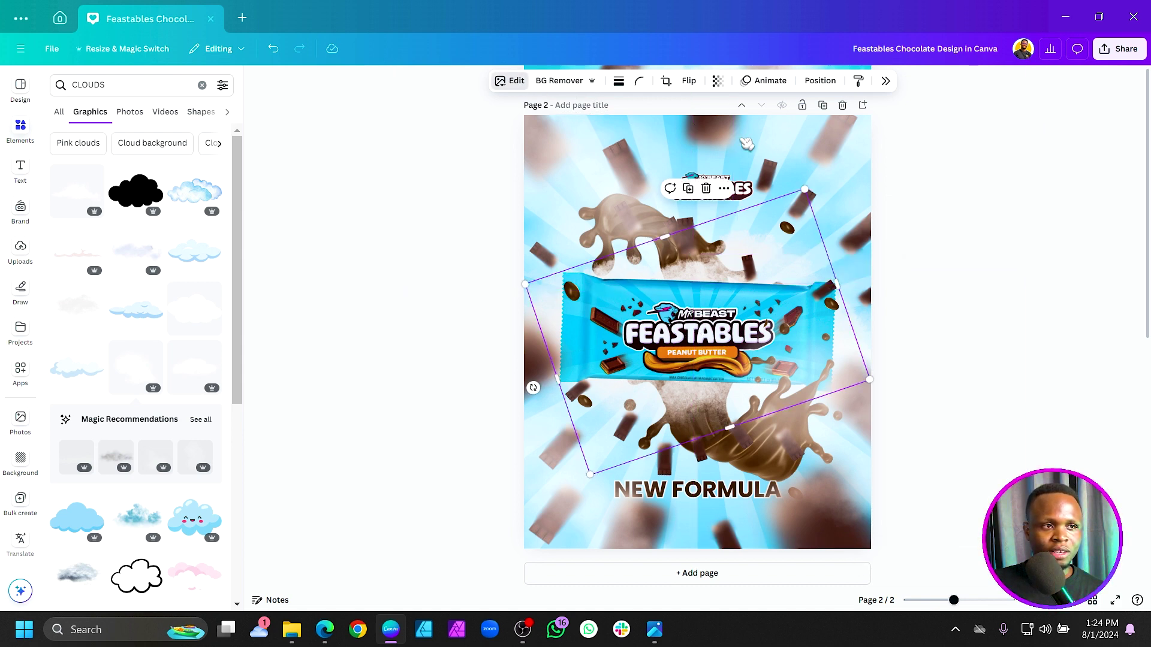
{"action": "left_click", "coordinate": [1038, 123]}
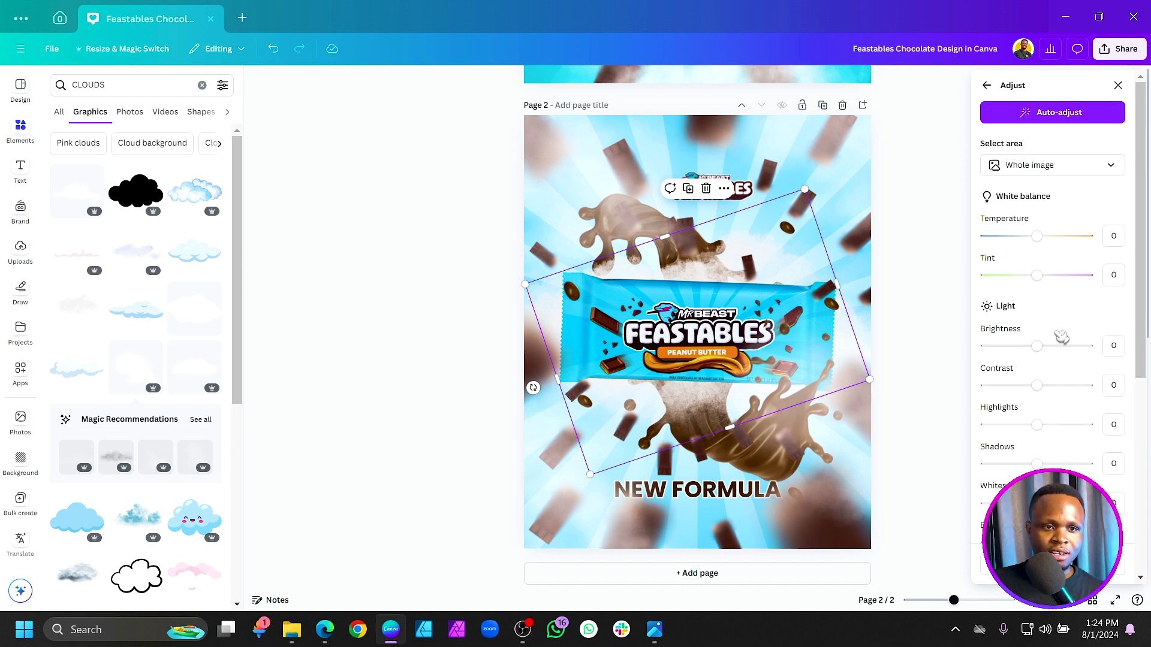
{"action": "left_click_drag", "start_coordinate": [1039, 346], "coordinate": [1046, 345]}
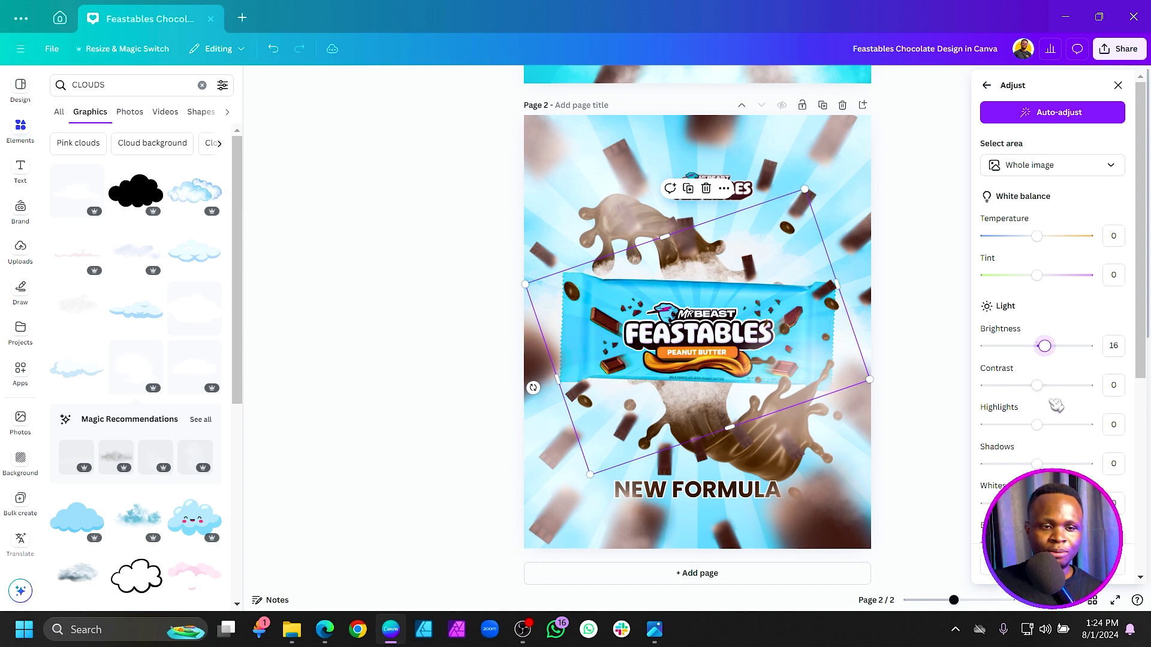
{"action": "scroll", "coordinate": [1046, 429], "scroll_direction": "down", "scroll_amount": 3}
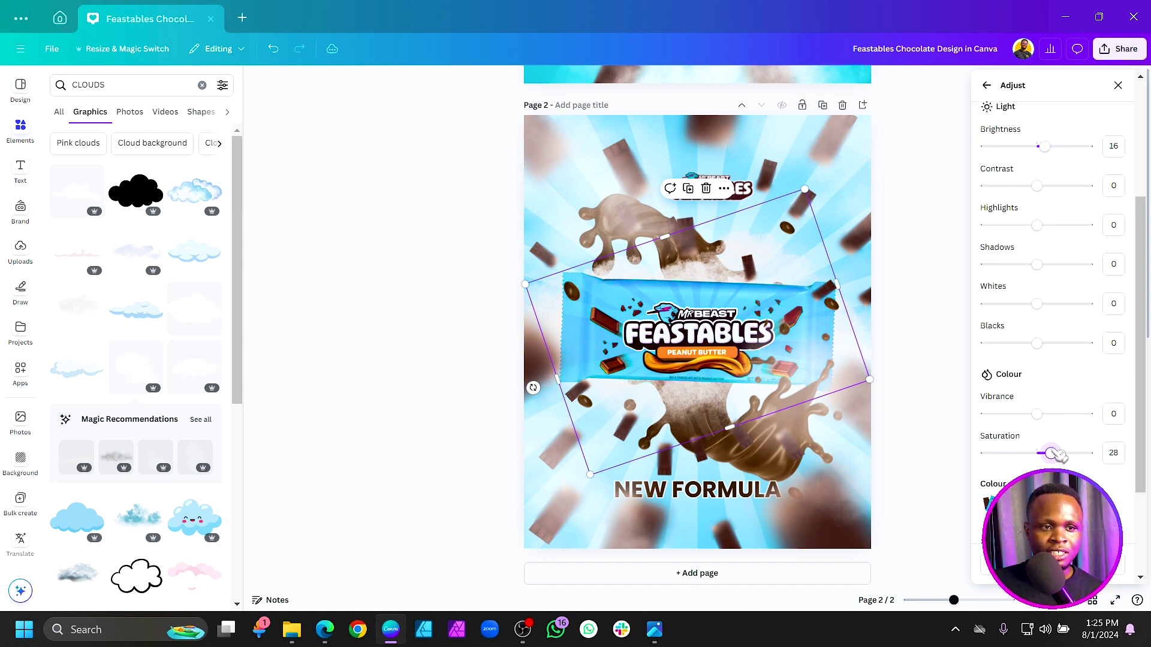